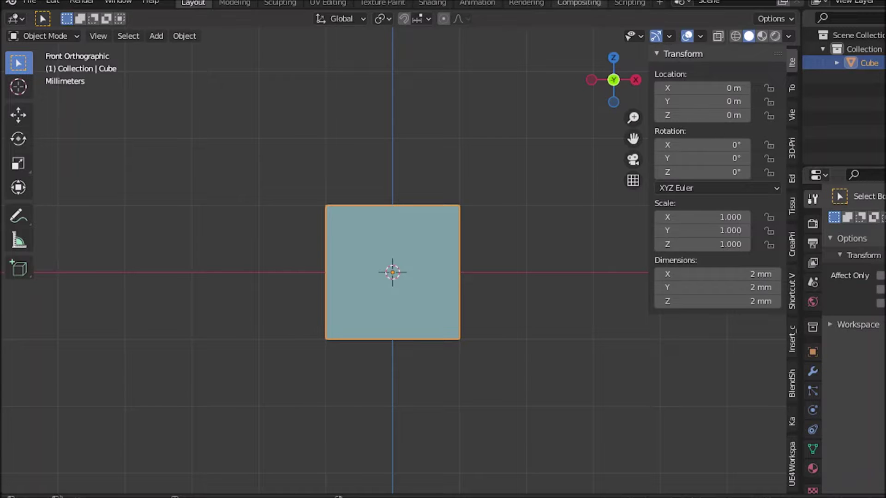
Delete the default cube from the scene.
{"action": "middle_click_drag", "start_coordinate": [436, 217], "coordinate": [420, 226], "text": "shift"}
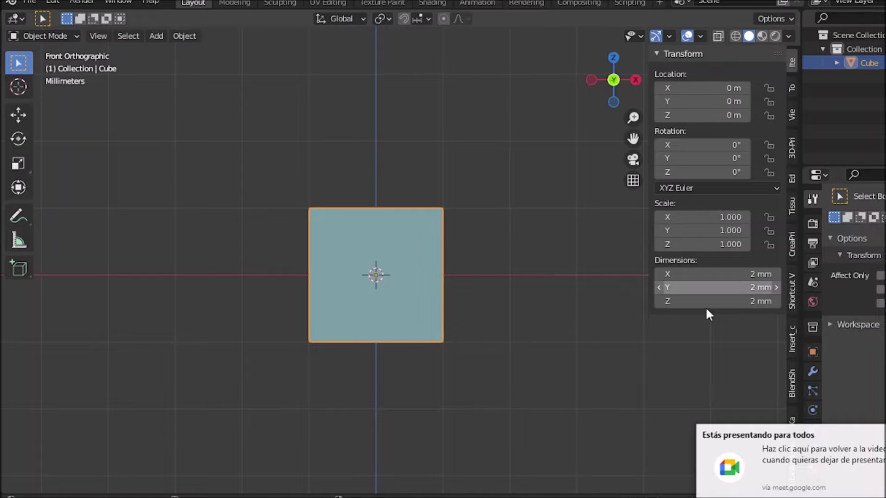
{"action": "key", "text": "x"}
{"action": "left_click", "coordinate": [473, 323]}
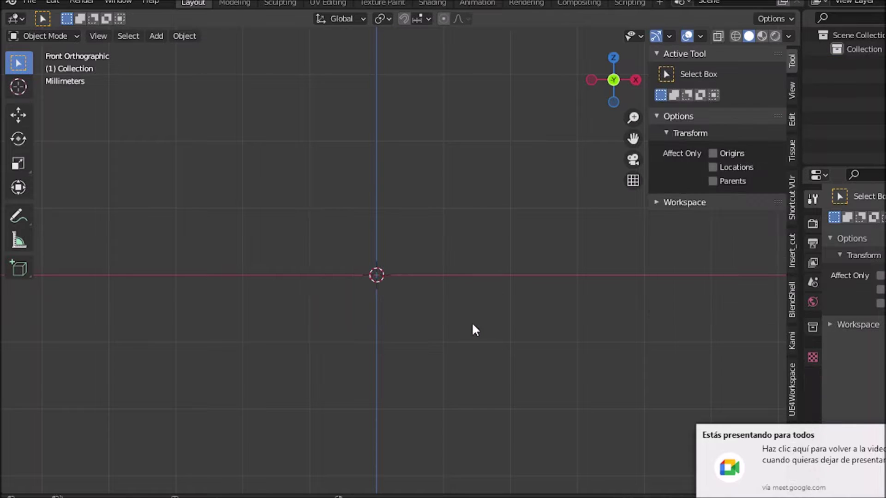
Import m5.stl as an STL from the student's folder under AGORA3D ACADEMY\Alumnos and frame it in the view.
{"action": "left_click", "coordinate": [28, 2]}
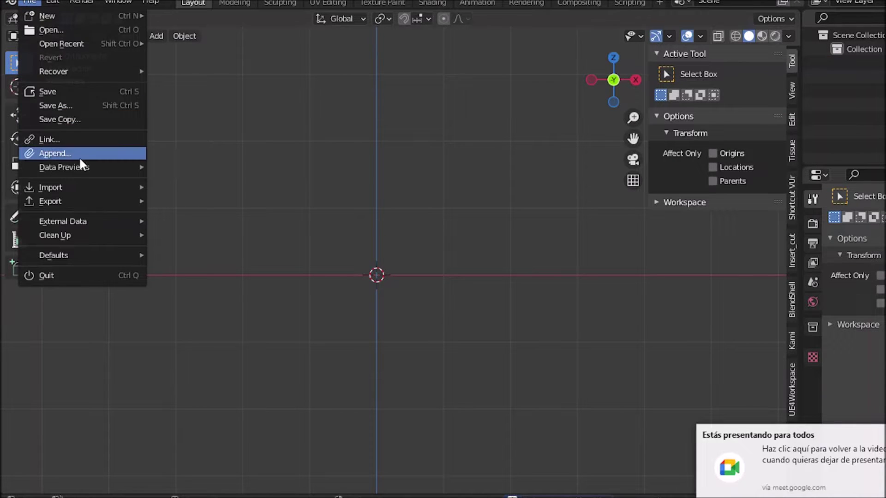
{"action": "mouse_move", "coordinate": [60, 189]}
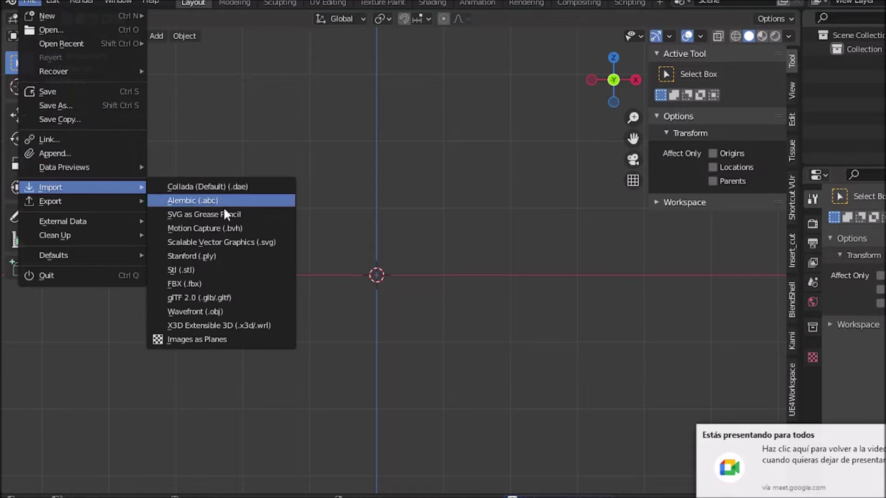
{"action": "left_click", "coordinate": [223, 263]}
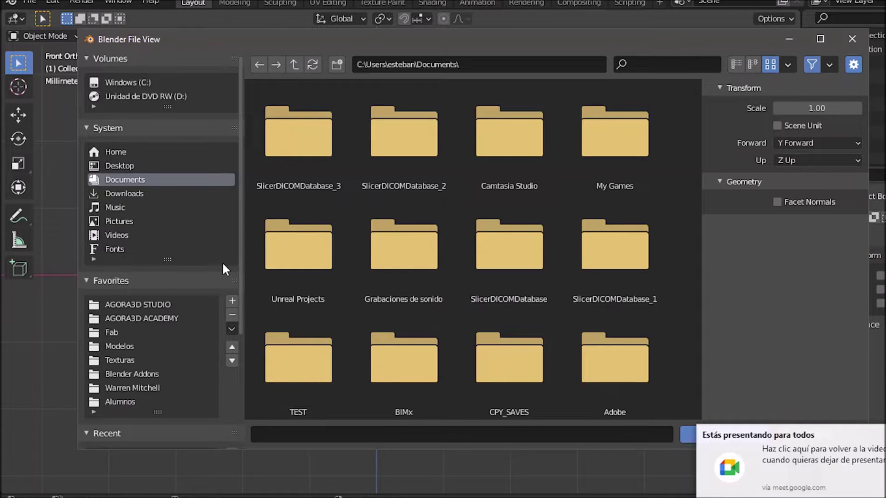
{"action": "left_click", "coordinate": [152, 318]}
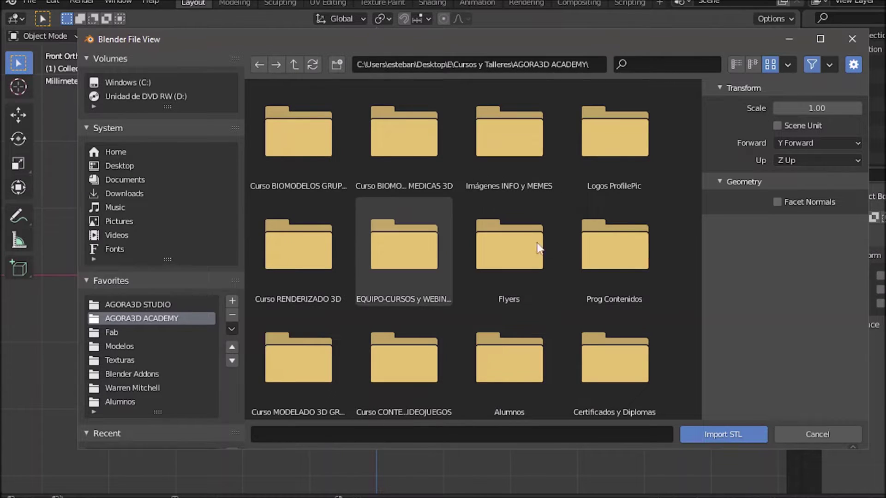
{"action": "scroll", "coordinate": [592, 253], "scroll_direction": "down", "scroll_amount": 2}
{"action": "double_click", "coordinate": [504, 311]}
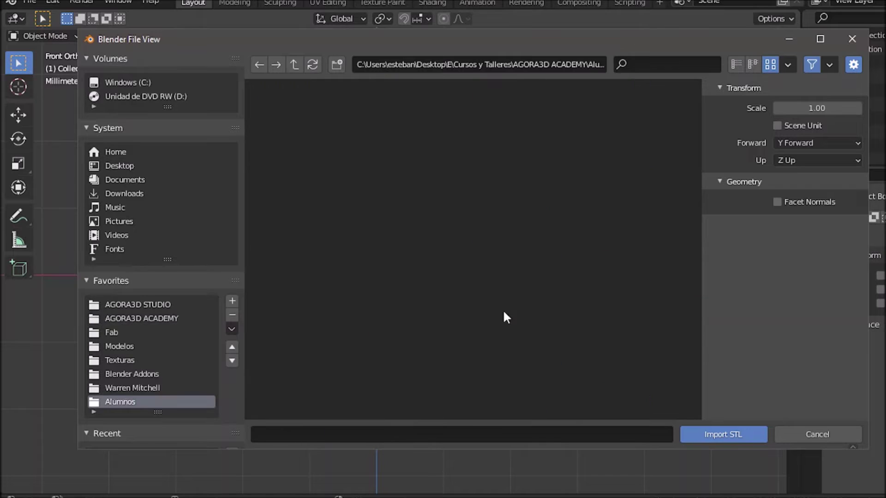
{"action": "double_click", "coordinate": [293, 138]}
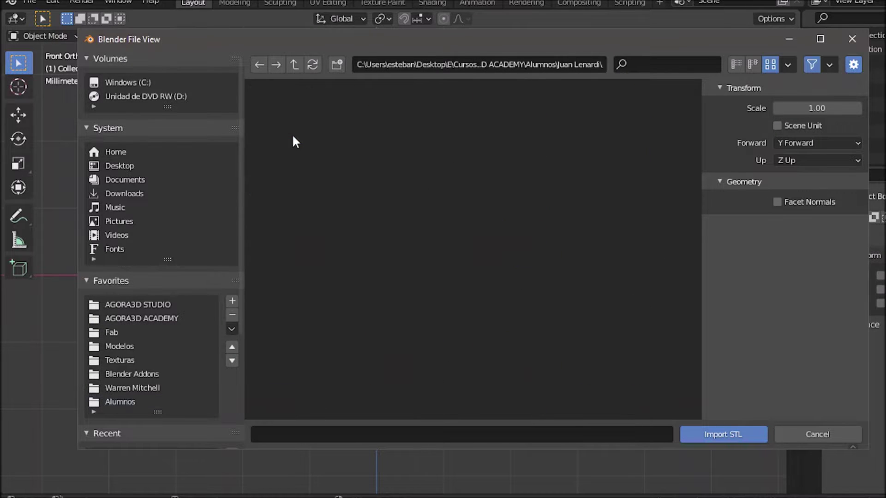
{"action": "scroll", "coordinate": [334, 200], "scroll_direction": "down", "scroll_amount": 2}
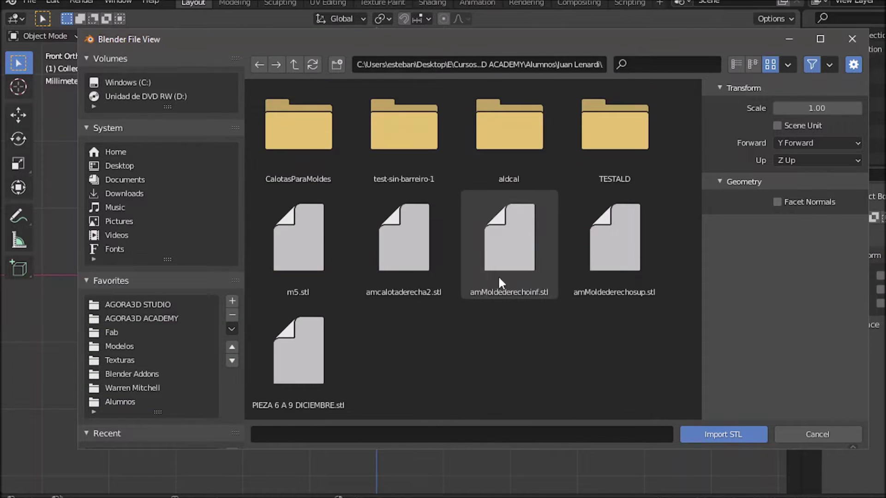
{"action": "left_click", "coordinate": [318, 263]}
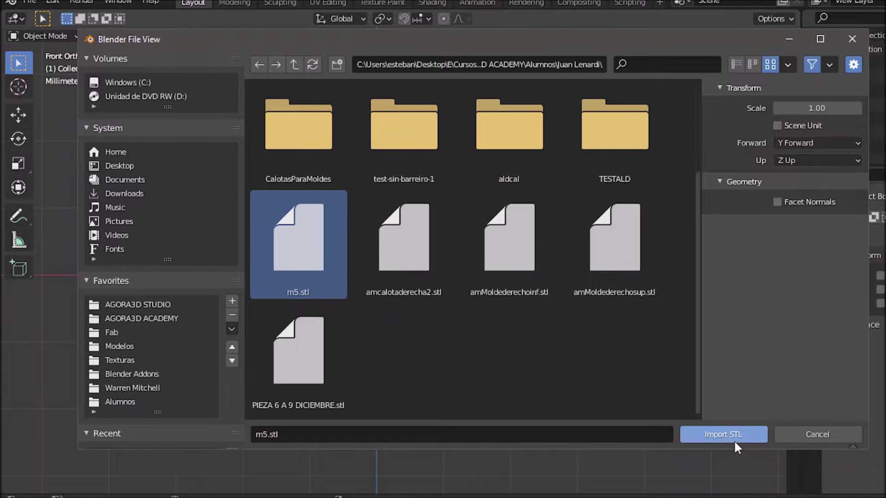
{"action": "left_click", "coordinate": [719, 436]}
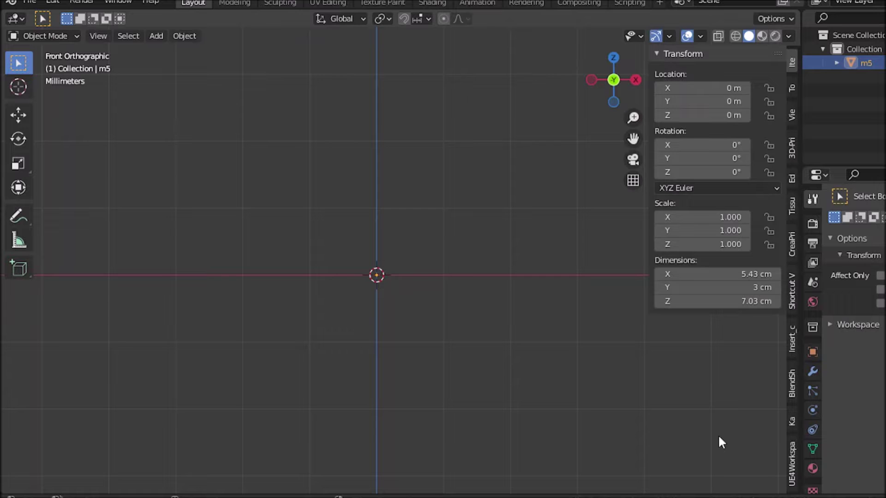
{"action": "key", "text": "KP_Decimal"}
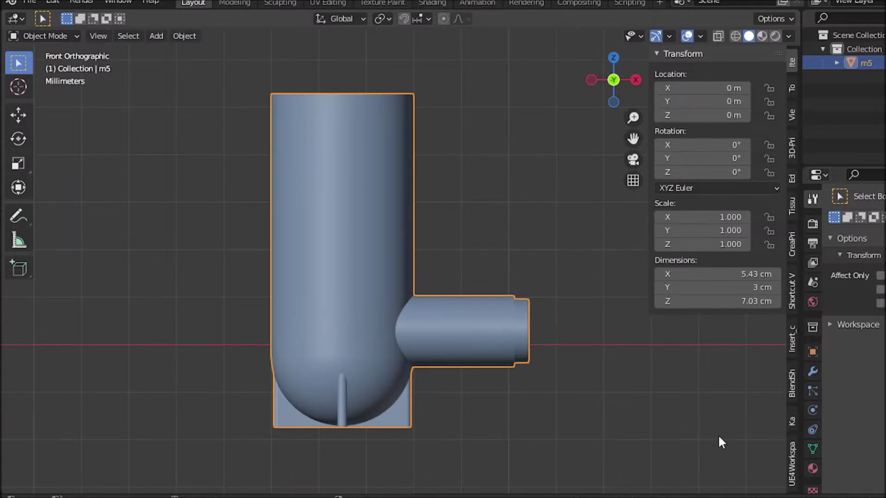
Enter Edit Mode on the m5 model and deselect its whole mesh.
{"action": "middle_click_drag", "start_coordinate": [538, 381], "coordinate": [446, 377]}
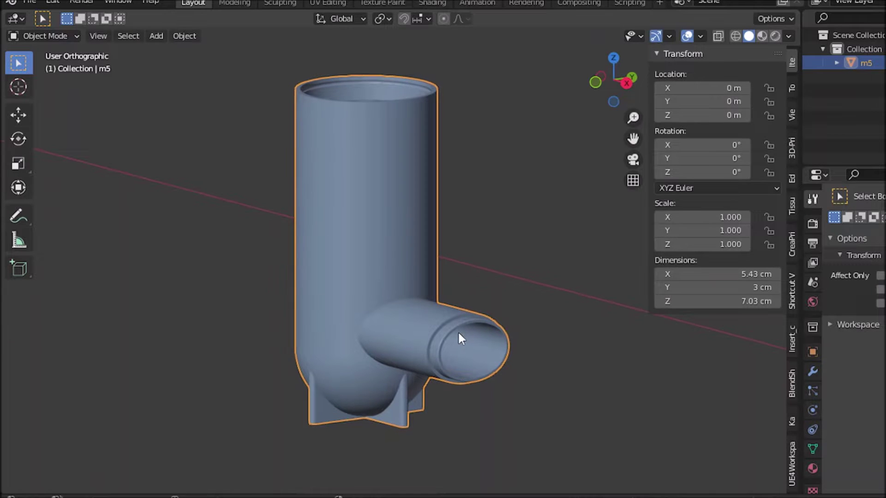
{"action": "mouse_move", "coordinate": [461, 337]}
{"action": "middle_mouse_down"}
{"action": "mouse_move", "coordinate": [431, 349]}
{"action": "mouse_move", "coordinate": [463, 348]}
{"action": "middle_mouse_up"}
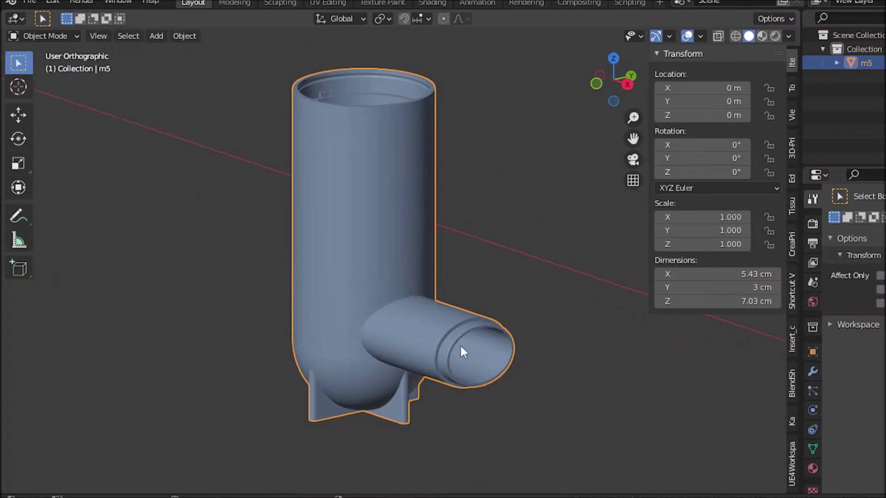
{"action": "key", "text": "Tab"}
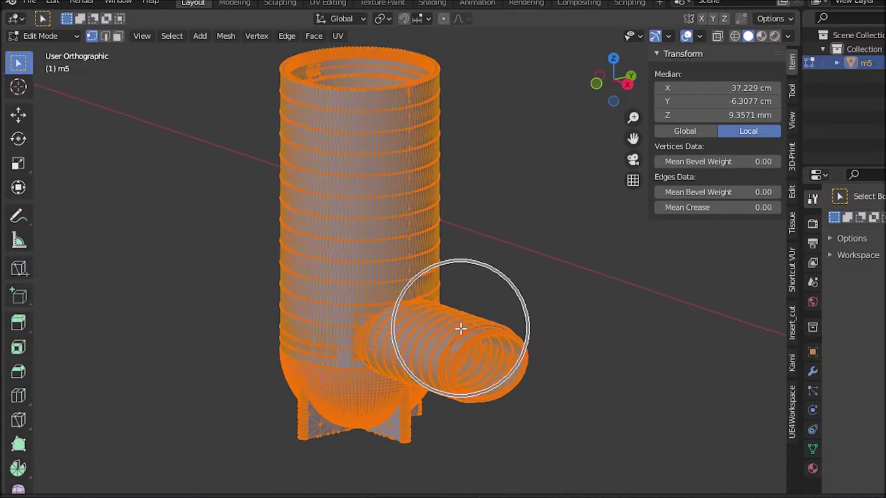
{"action": "scroll", "coordinate": [459, 306], "scroll_direction": "up", "scroll_amount": 3}
{"action": "middle_click_drag", "start_coordinate": [459, 307], "coordinate": [451, 352], "text": "shift"}
{"action": "key", "text": "alt+a"}
{"action": "middle_click_drag", "start_coordinate": [490, 305], "coordinate": [391, 286]}
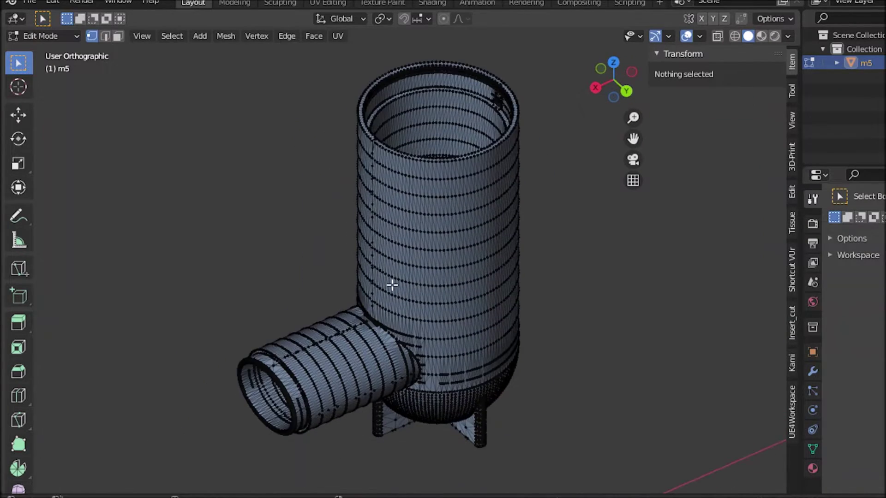
Examine the m5 mesh from several sides, with and without X-ray, including the grid inside the side tube.
{"action": "key", "text": "alt+z"}
{"action": "middle_click_drag", "start_coordinate": [550, 397], "coordinate": [424, 398]}
{"action": "scroll", "coordinate": [439, 281], "scroll_direction": "up", "scroll_amount": 2}
{"action": "middle_click_drag", "start_coordinate": [439, 282], "coordinate": [386, 343]}
{"action": "scroll", "coordinate": [397, 366], "scroll_direction": "down", "scroll_amount": 4}
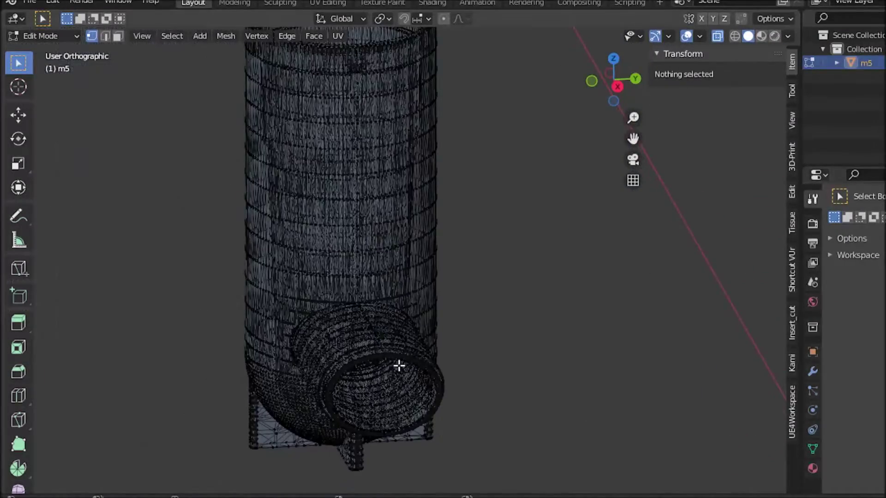
{"action": "key", "text": "alt+z"}
{"action": "middle_click_drag", "start_coordinate": [399, 358], "coordinate": [439, 354]}
{"action": "scroll", "coordinate": [438, 354], "scroll_direction": "up", "scroll_amount": 4}
{"action": "middle_click_drag", "start_coordinate": [442, 300], "coordinate": [451, 297]}
{"action": "scroll", "coordinate": [485, 323], "scroll_direction": "up", "scroll_amount": 4}
{"action": "scroll", "coordinate": [465, 368], "scroll_direction": "up", "scroll_amount": 4}
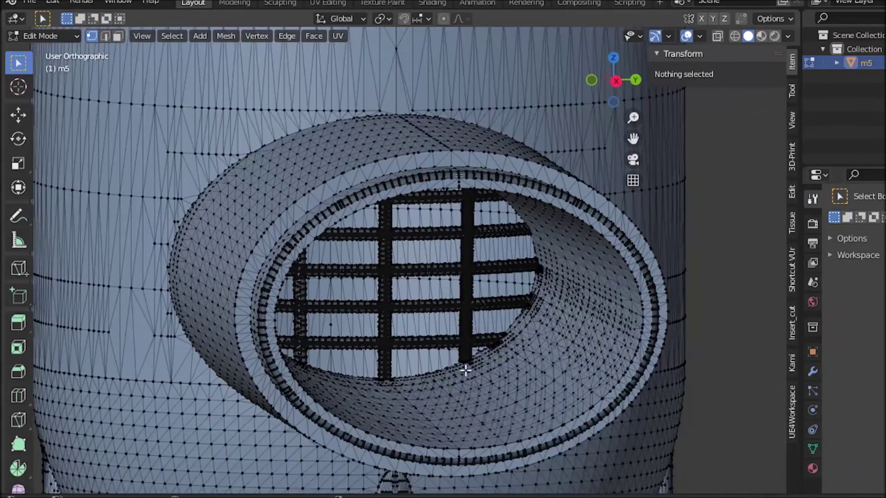
{"action": "scroll", "coordinate": [463, 273], "scroll_direction": "down", "scroll_amount": 4}
{"action": "middle_click_drag", "start_coordinate": [461, 272], "coordinate": [429, 248]}
{"action": "scroll", "coordinate": [430, 247], "scroll_direction": "down", "scroll_amount": 6}
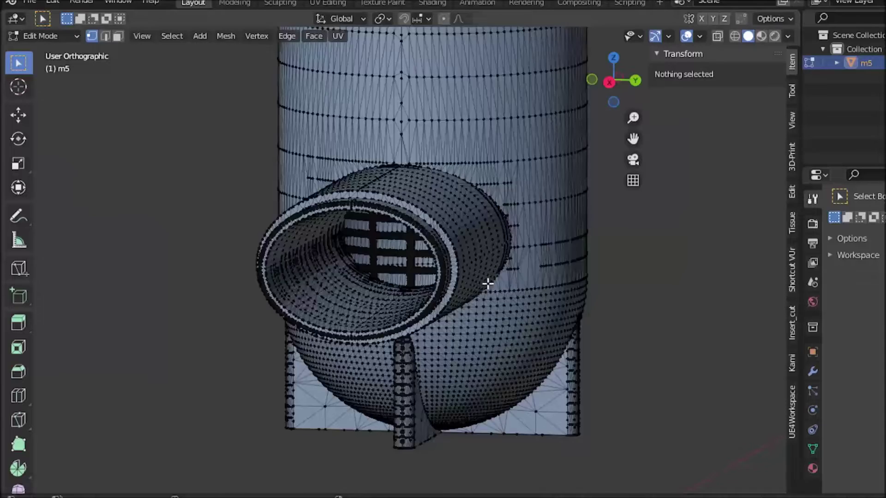
{"action": "middle_click_drag", "start_coordinate": [488, 284], "coordinate": [458, 328]}
{"action": "scroll", "coordinate": [459, 270], "scroll_direction": "down", "scroll_amount": 5}
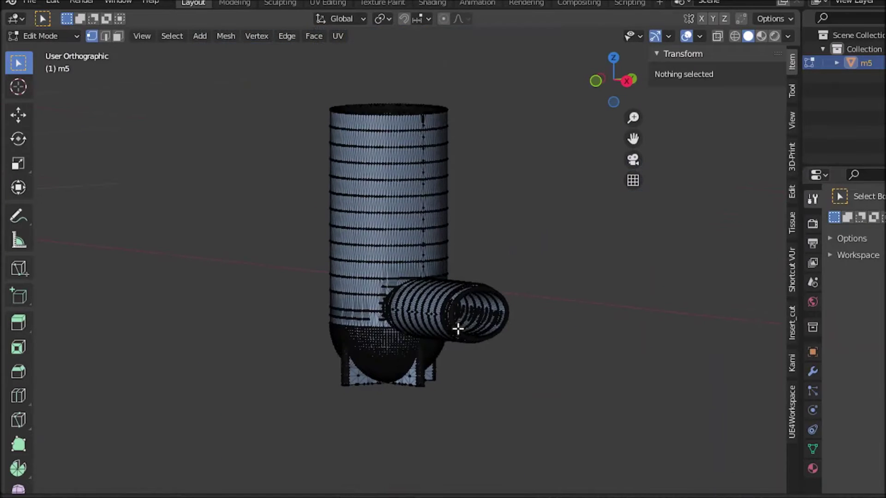
Enable the Face Orientation overlay to check the direction of the m5 model's faces.
{"action": "left_click", "coordinate": [700, 36]}
{"action": "left_click", "coordinate": [617, 300]}
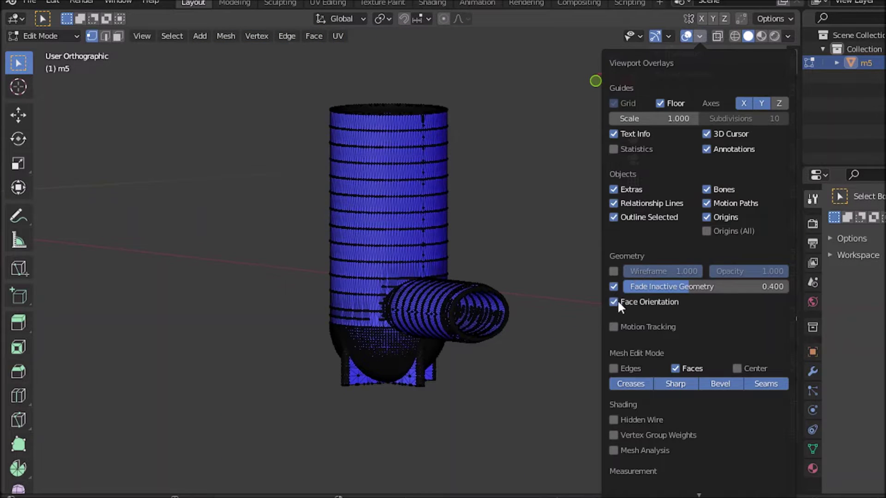
{"action": "middle_click_drag", "start_coordinate": [451, 281], "coordinate": [428, 334], "text": "shift"}
{"action": "middle_click_drag", "start_coordinate": [425, 379], "coordinate": [589, 327]}
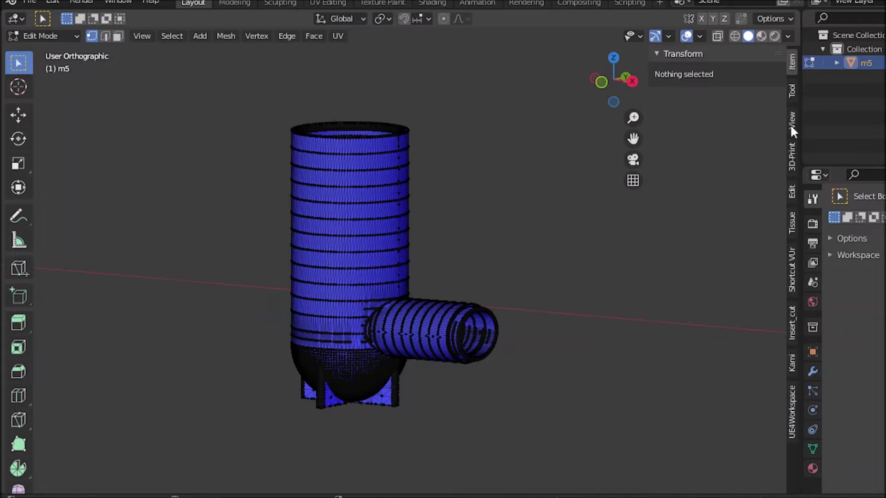
Run the 3D-Print Solid check on the mesh and select the reported non-manifold edges.
{"action": "left_click", "coordinate": [792, 155]}
{"action": "left_click", "coordinate": [702, 126]}
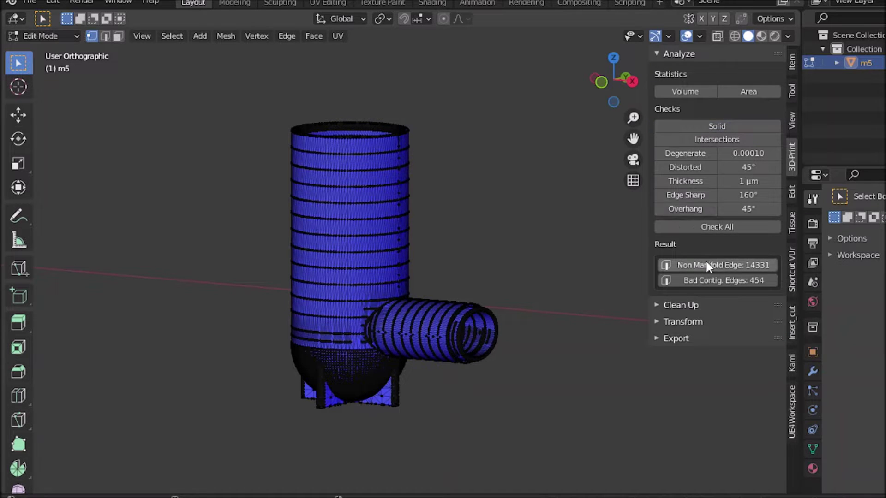
{"action": "left_click", "coordinate": [707, 265]}
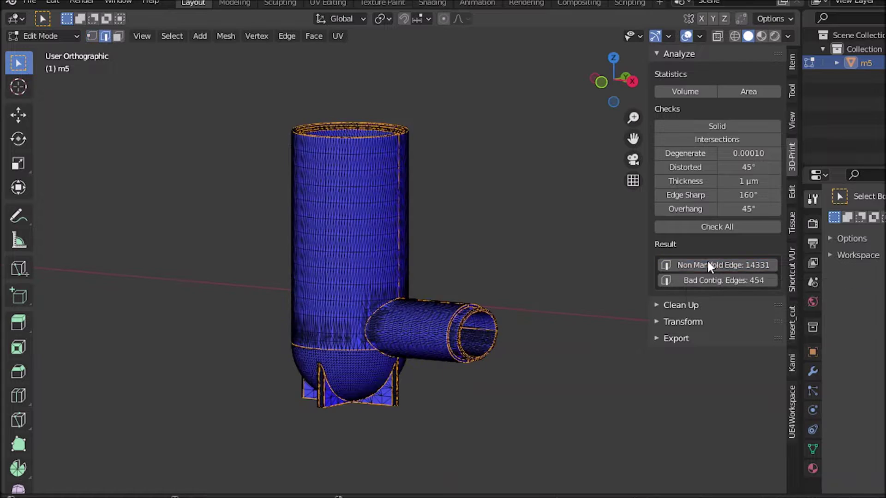
Examine the selected non-manifold edges around the open upper rim of the main tube.
{"action": "middle_click_drag", "start_coordinate": [489, 272], "coordinate": [483, 338]}
{"action": "scroll", "coordinate": [479, 214], "scroll_direction": "up", "scroll_amount": 6}
{"action": "middle_click_drag", "start_coordinate": [479, 215], "coordinate": [408, 204]}
{"action": "scroll", "coordinate": [442, 349], "scroll_direction": "down", "scroll_amount": 6}
{"action": "mouse_move", "coordinate": [442, 349]}
{"action": "middle_mouse_down"}
{"action": "mouse_move", "coordinate": [469, 337]}
{"action": "mouse_move", "coordinate": [429, 347]}
{"action": "middle_mouse_up"}
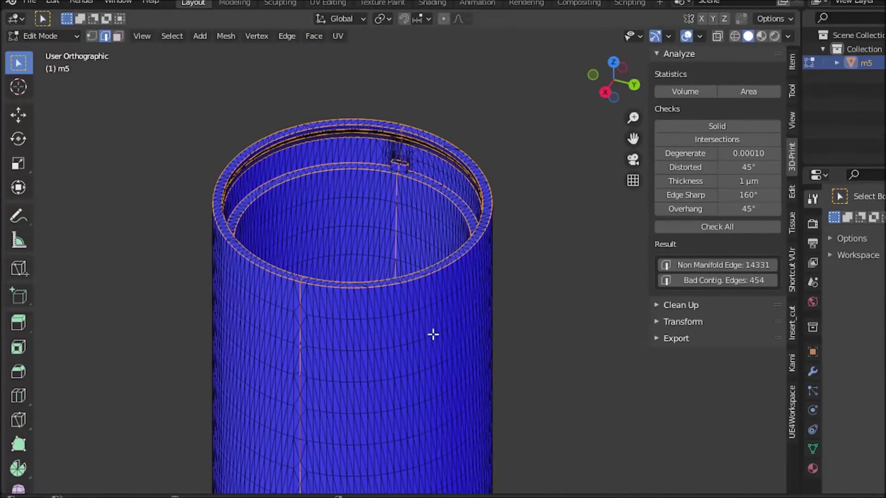
{"action": "scroll", "coordinate": [437, 245], "scroll_direction": "up", "scroll_amount": 3}
{"action": "middle_click_drag", "start_coordinate": [437, 245], "coordinate": [483, 324]}
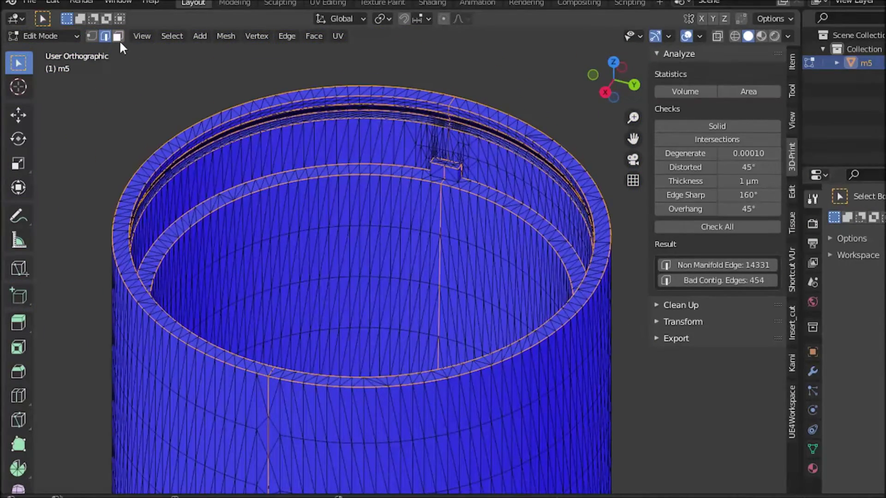
Select the linked faces of the main tube's upper rim ring in face mode and try moving them off the body.
{"action": "left_click", "coordinate": [118, 37]}
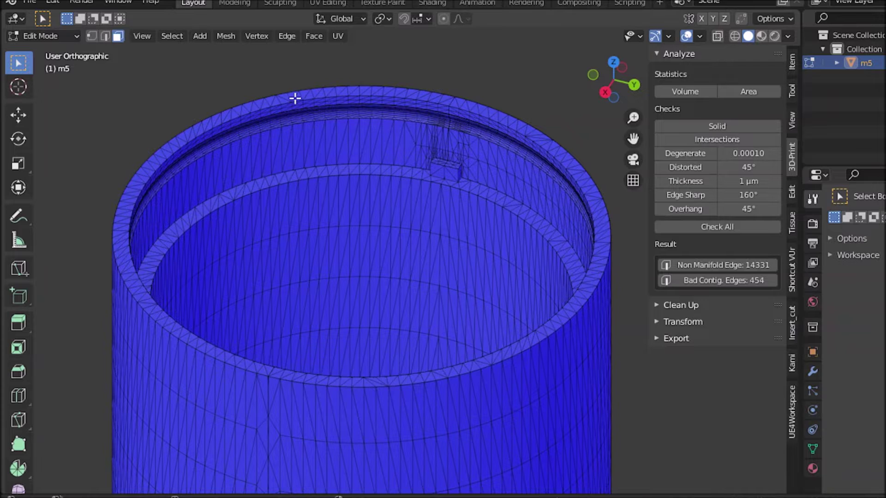
{"action": "left_click", "coordinate": [473, 108]}
{"action": "key", "text": "ctrl+l"}
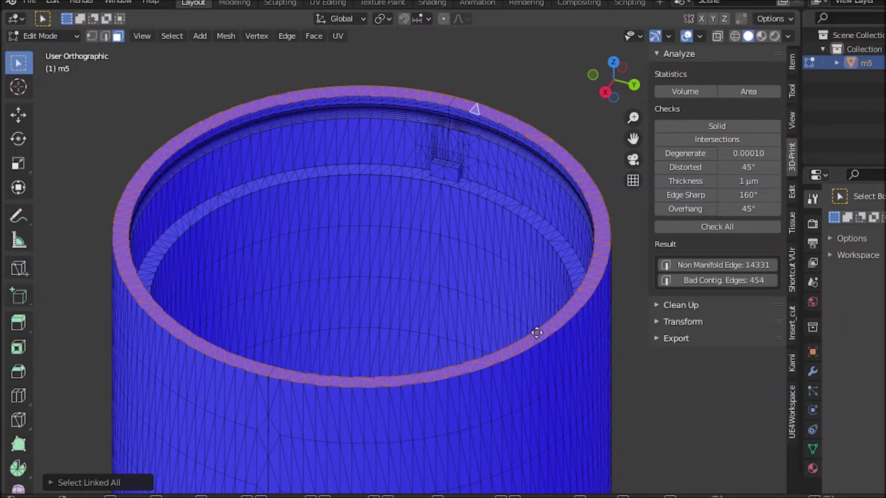
{"action": "key", "text": "g"}
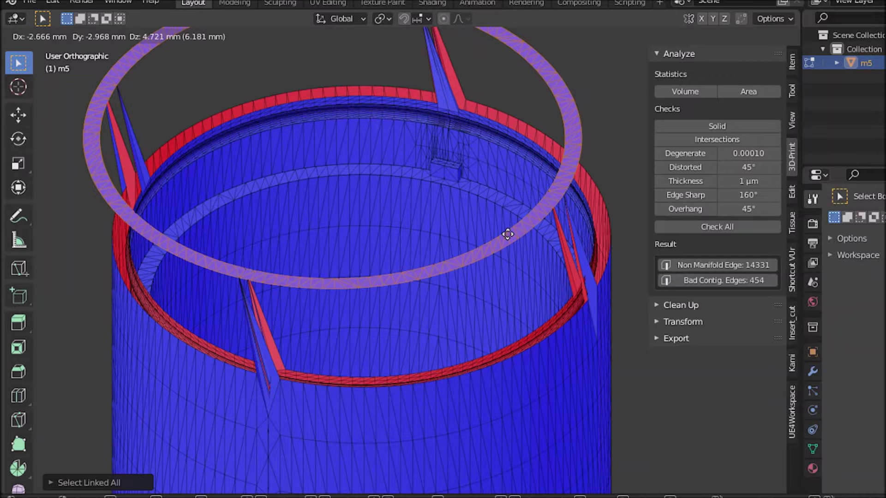
{"action": "key", "text": "Escape"}
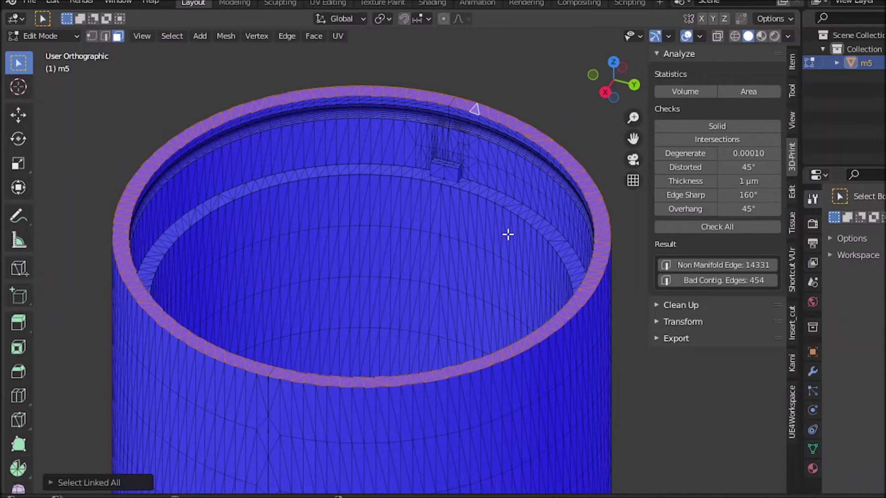
{"action": "scroll", "coordinate": [512, 253], "scroll_direction": "down", "scroll_amount": 3}
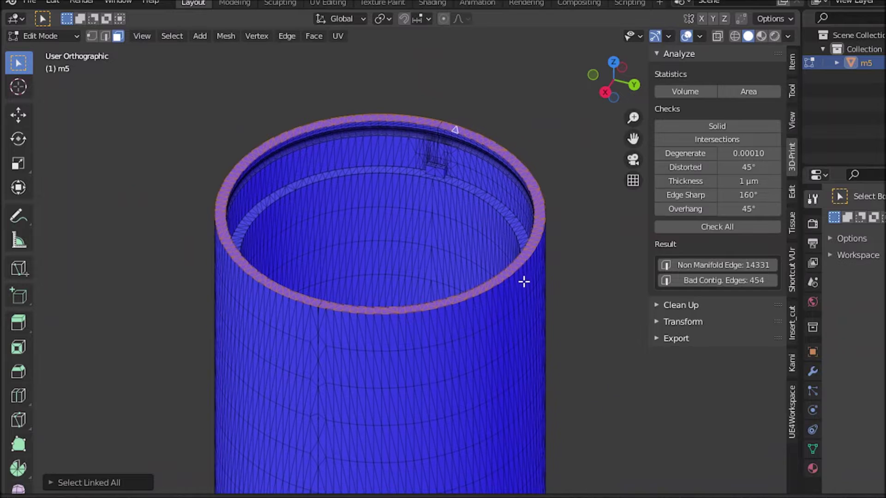
{"action": "key", "text": "Tab"}
{"action": "middle_click_drag", "start_coordinate": [514, 321], "coordinate": [517, 261], "text": "shift"}
{"action": "scroll", "coordinate": [512, 295], "scroll_direction": "down", "scroll_amount": 3}
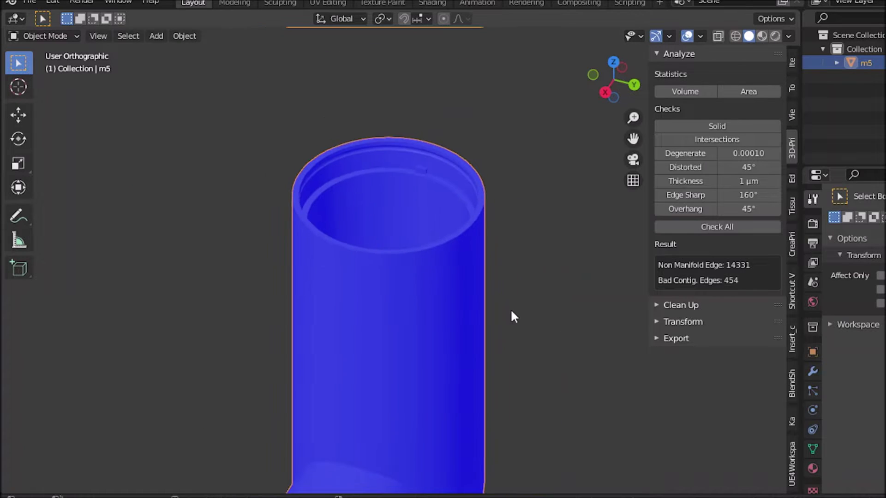
{"action": "scroll", "coordinate": [510, 309], "scroll_direction": "down", "scroll_amount": 2, "text": "shift"}
{"action": "key", "text": "Tab"}
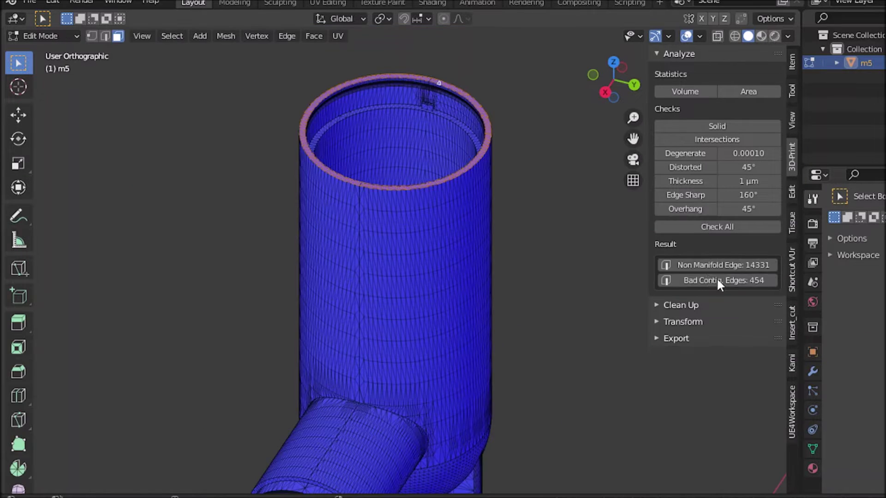
Reselect the non-manifold edges and examine them around the side tube and its junction with the main body.
{"action": "left_click", "coordinate": [699, 265]}
{"action": "middle_click_drag", "start_coordinate": [482, 247], "coordinate": [434, 334]}
{"action": "scroll", "coordinate": [428, 237], "scroll_direction": "up", "scroll_amount": 3}
{"action": "scroll", "coordinate": [429, 237], "scroll_direction": "up", "scroll_amount": 1}
{"action": "mouse_move", "coordinate": [342, 320]}
{"action": "middle_mouse_down"}
{"action": "mouse_move", "coordinate": [400, 188]}
{"action": "mouse_move", "coordinate": [417, 300]}
{"action": "mouse_move", "coordinate": [445, 318]}
{"action": "middle_mouse_up"}
{"action": "scroll", "coordinate": [443, 316], "scroll_direction": "down", "scroll_amount": 2}
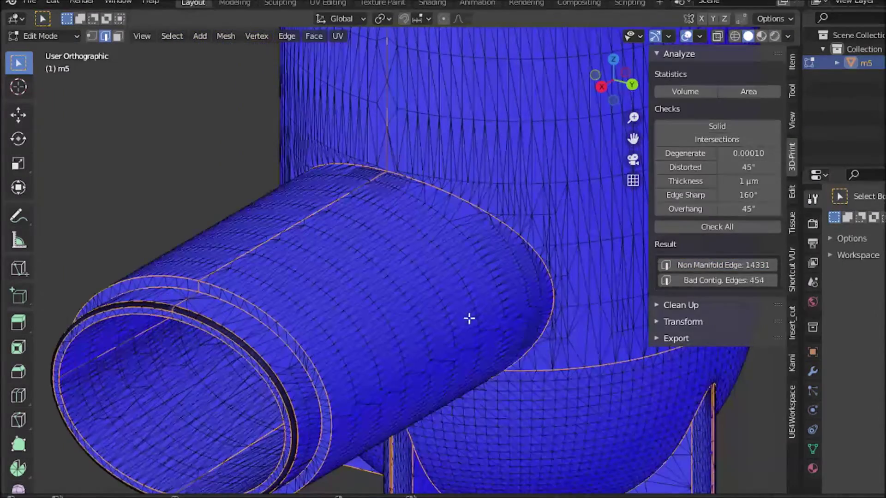
{"action": "key", "text": "shift+z"}
{"action": "mouse_move", "coordinate": [552, 291]}
{"action": "middle_mouse_down"}
{"action": "mouse_move", "coordinate": [508, 332]}
{"action": "mouse_move", "coordinate": [394, 321]}
{"action": "mouse_move", "coordinate": [480, 316]}
{"action": "middle_mouse_up"}
{"action": "key", "text": "shift+z"}
Select the reported bad contiguous edges and view them in wireframe around the side tube junction.
{"action": "left_click", "coordinate": [684, 281]}
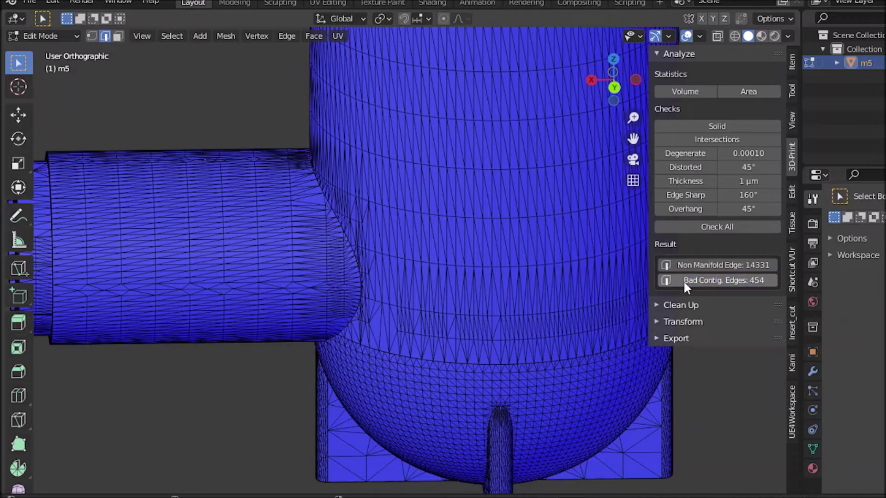
{"action": "middle_click_drag", "start_coordinate": [475, 300], "coordinate": [422, 301]}
{"action": "key", "text": "shift+z"}
{"action": "mouse_move", "coordinate": [352, 259]}
{"action": "middle_mouse_down"}
{"action": "mouse_move", "coordinate": [360, 235]}
{"action": "mouse_move", "coordinate": [338, 298]}
{"action": "mouse_move", "coordinate": [358, 282]}
{"action": "mouse_move", "coordinate": [337, 259]}
{"action": "mouse_move", "coordinate": [457, 234]}
{"action": "mouse_move", "coordinate": [440, 252]}
{"action": "mouse_move", "coordinate": [376, 277]}
{"action": "mouse_move", "coordinate": [410, 277]}
{"action": "mouse_move", "coordinate": [400, 279]}
{"action": "middle_mouse_up"}
{"action": "key", "text": "shift+z"}
{"action": "key", "text": "c"}
{"action": "key", "text": "Escape"}
{"action": "key", "text": "shift+z"}
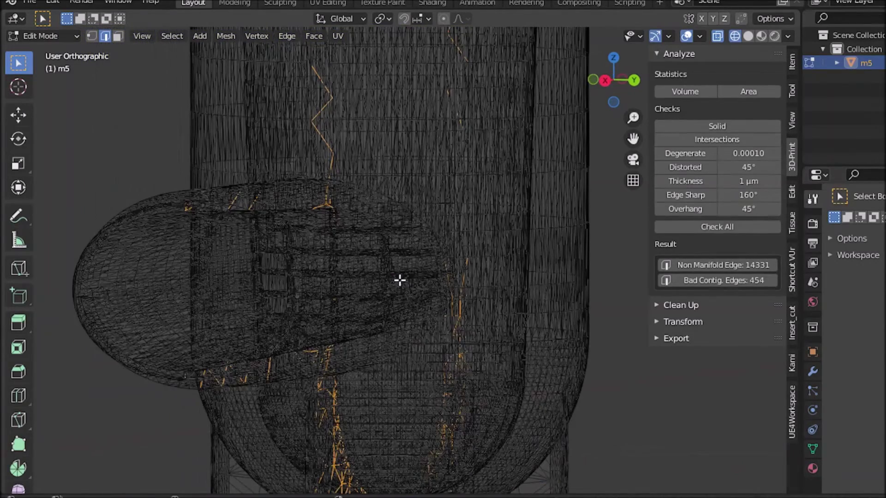
Isolate the bad contiguous edges by hiding all unselected geometry, examine their distribution, and reveal the hidden mesh again.
{"action": "key", "text": "shift+h"}
{"action": "mouse_move", "coordinate": [399, 280]}
{"action": "middle_mouse_down"}
{"action": "mouse_move", "coordinate": [358, 283]}
{"action": "mouse_move", "coordinate": [495, 289]}
{"action": "mouse_move", "coordinate": [473, 295]}
{"action": "mouse_move", "coordinate": [435, 266]}
{"action": "middle_mouse_up"}
{"action": "key", "text": "alt+z"}
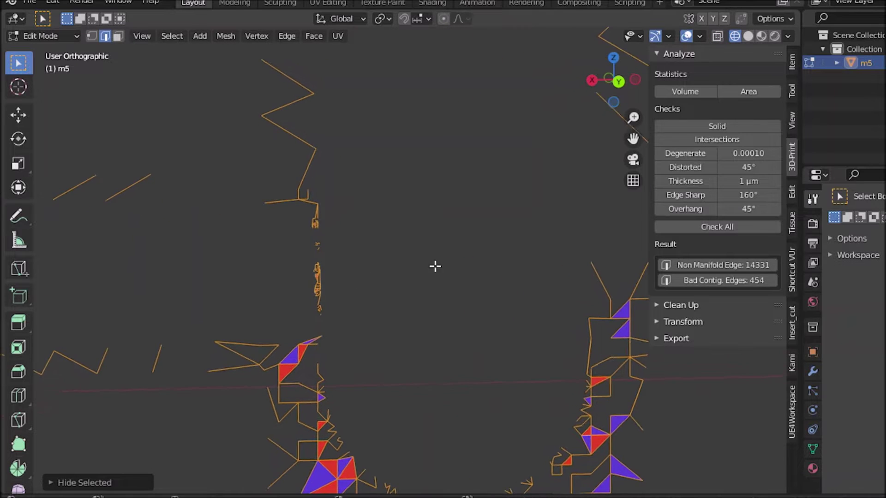
{"action": "scroll", "coordinate": [435, 266], "scroll_direction": "down", "scroll_amount": 3}
{"action": "mouse_move", "coordinate": [459, 337]}
{"action": "middle_mouse_down"}
{"action": "mouse_move", "coordinate": [469, 306]}
{"action": "mouse_move", "coordinate": [430, 314]}
{"action": "mouse_move", "coordinate": [439, 360]}
{"action": "mouse_move", "coordinate": [314, 328]}
{"action": "mouse_move", "coordinate": [499, 333]}
{"action": "mouse_move", "coordinate": [481, 342]}
{"action": "mouse_move", "coordinate": [530, 337]}
{"action": "middle_mouse_up"}
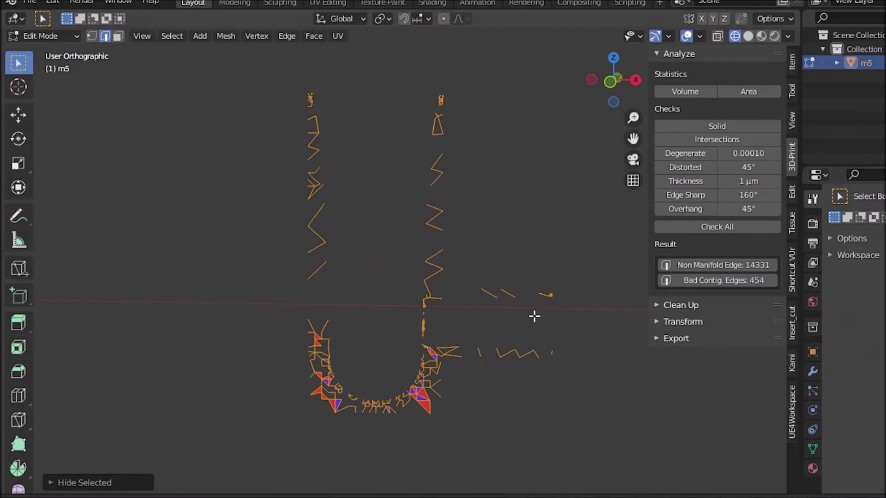
{"action": "scroll", "coordinate": [508, 318], "scroll_direction": "up", "scroll_amount": 1}
{"action": "key", "text": "alt+h"}
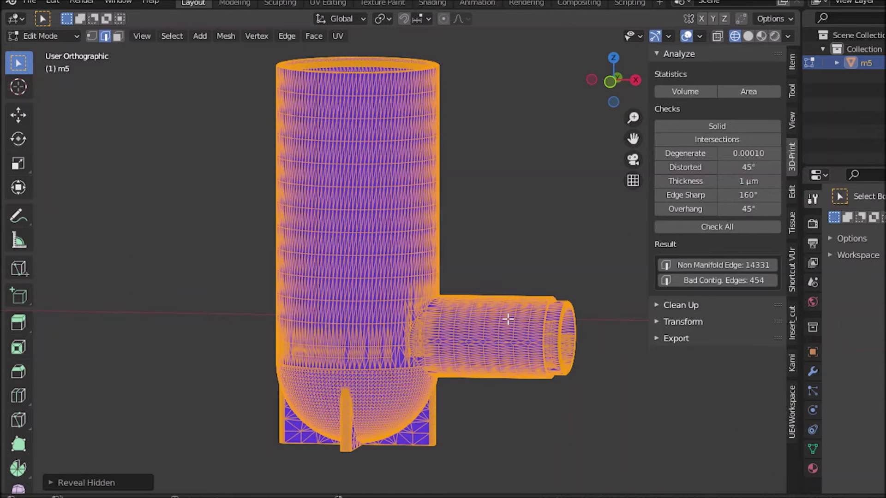
Reselect the bad contiguous edges and examine them along the main tube's wall in wireframe and solid shading, switching to perspective view.
{"action": "scroll", "coordinate": [498, 271], "scroll_direction": "up", "scroll_amount": 5}
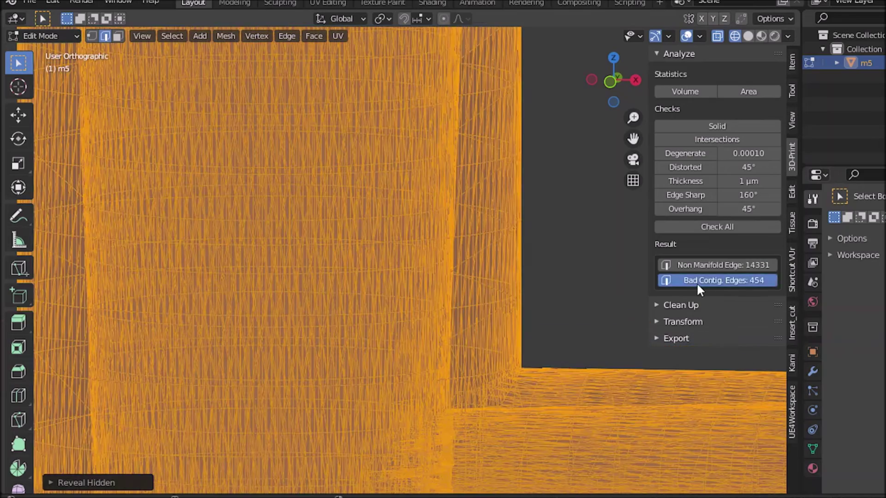
{"action": "left_click", "coordinate": [698, 285]}
{"action": "scroll", "coordinate": [483, 212], "scroll_direction": "up", "scroll_amount": 1}
{"action": "mouse_move", "coordinate": [545, 253]}
{"action": "middle_mouse_down"}
{"action": "mouse_move", "coordinate": [538, 275]}
{"action": "mouse_move", "coordinate": [435, 270]}
{"action": "middle_mouse_up"}
{"action": "key", "text": "shift+z"}
{"action": "middle_click_drag", "start_coordinate": [481, 351], "coordinate": [487, 293]}
{"action": "scroll", "coordinate": [476, 327], "scroll_direction": "up", "scroll_amount": 1}
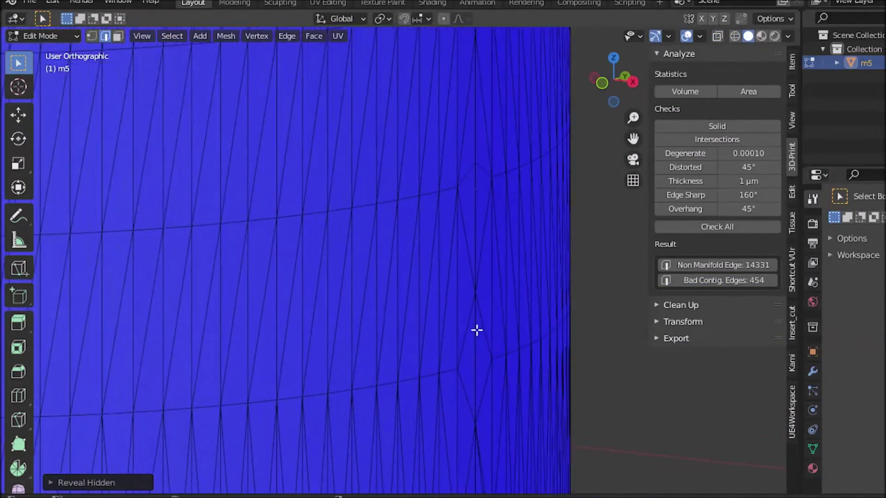
{"action": "key", "text": "shift+z"}
{"action": "scroll", "coordinate": [424, 239], "scroll_direction": "down", "scroll_amount": 2}
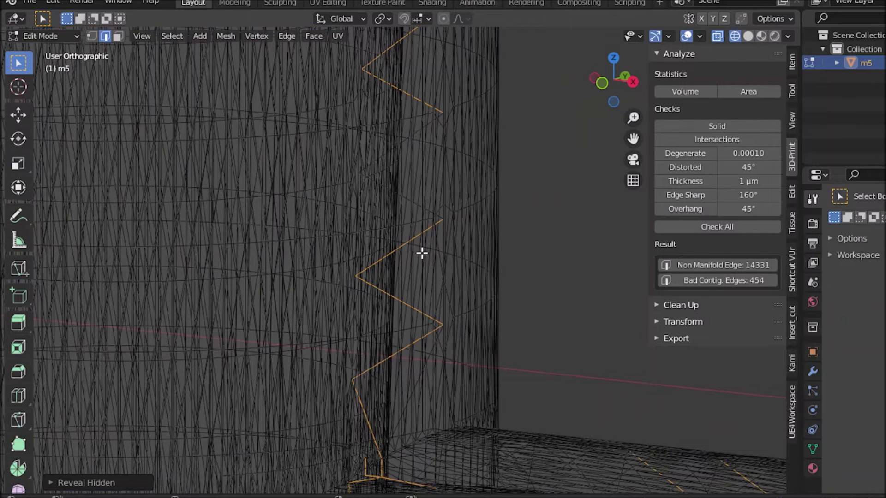
{"action": "key", "text": "shift+z"}
{"action": "key", "text": "KP_5"}
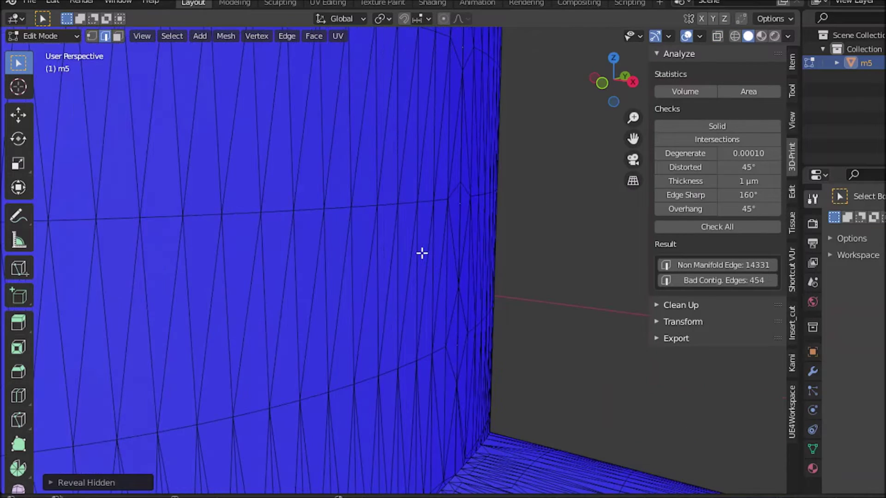
{"action": "middle_click_drag", "start_coordinate": [425, 254], "coordinate": [426, 329]}
{"action": "middle_click_drag", "start_coordinate": [395, 193], "coordinate": [458, 201]}
Select the entire mesh and merge its vertices by distance.
{"action": "scroll", "coordinate": [457, 202], "scroll_direction": "down", "scroll_amount": 10}
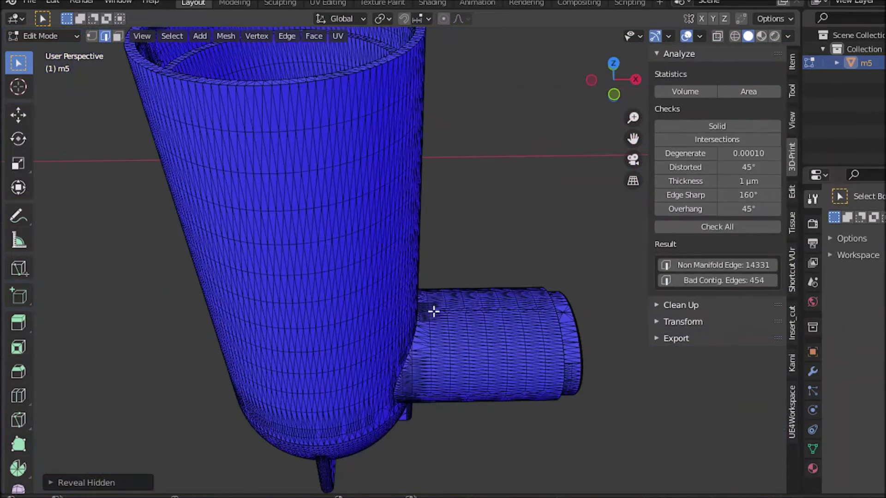
{"action": "middle_click_drag", "start_coordinate": [434, 312], "coordinate": [427, 275]}
{"action": "key", "text": "alt+z"}
{"action": "key", "text": "alt+z"}
{"action": "key", "text": "a"}
{"action": "key", "text": "m"}
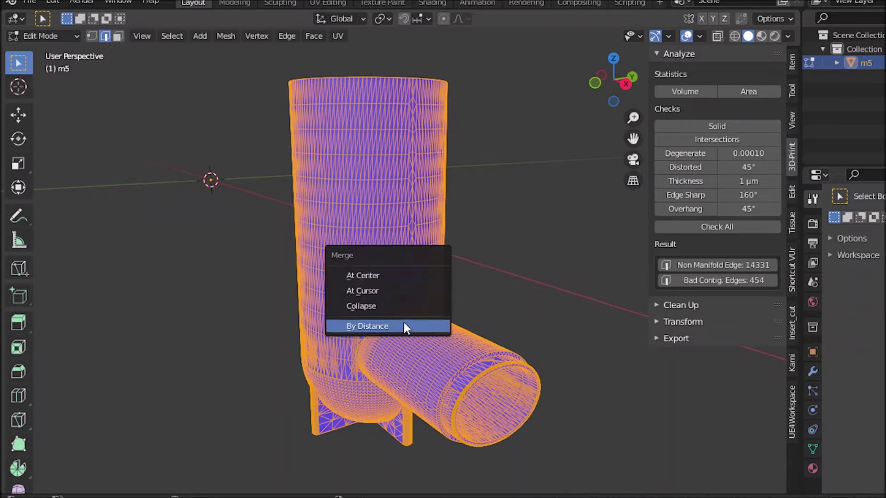
{"action": "left_click", "coordinate": [379, 325]}
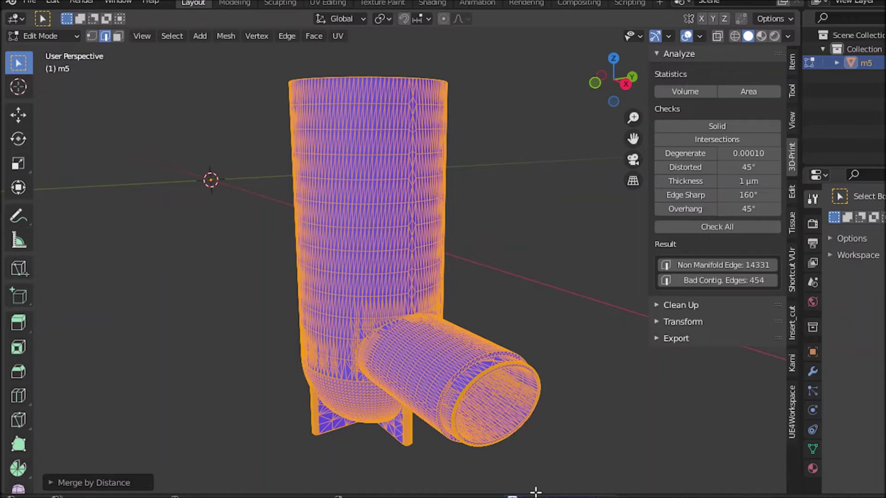
Examine the vertices along the main tube's upper rim up close for pairs left unmerged.
{"action": "middle_click_drag", "start_coordinate": [538, 320], "coordinate": [510, 355]}
{"action": "scroll", "coordinate": [509, 355], "scroll_direction": "up", "scroll_amount": 10}
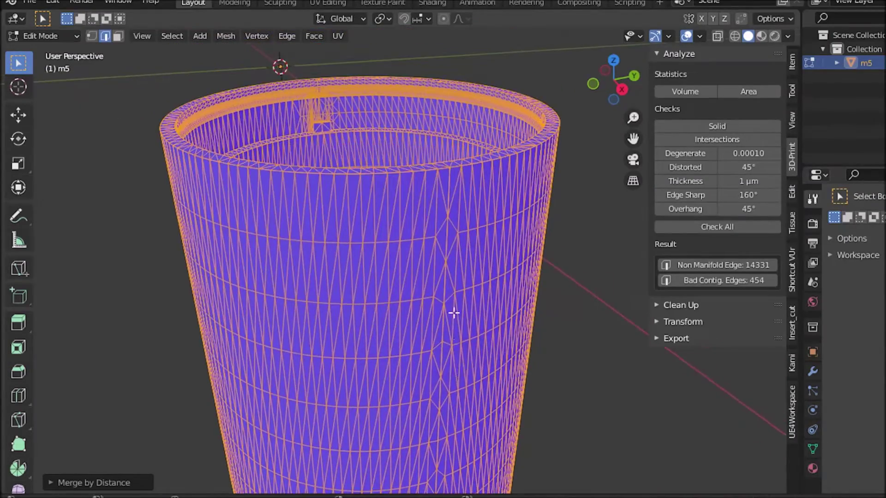
{"action": "scroll", "coordinate": [457, 350], "scroll_direction": "down", "scroll_amount": 8}
{"action": "scroll", "coordinate": [455, 340], "scroll_direction": "up", "scroll_amount": 10}
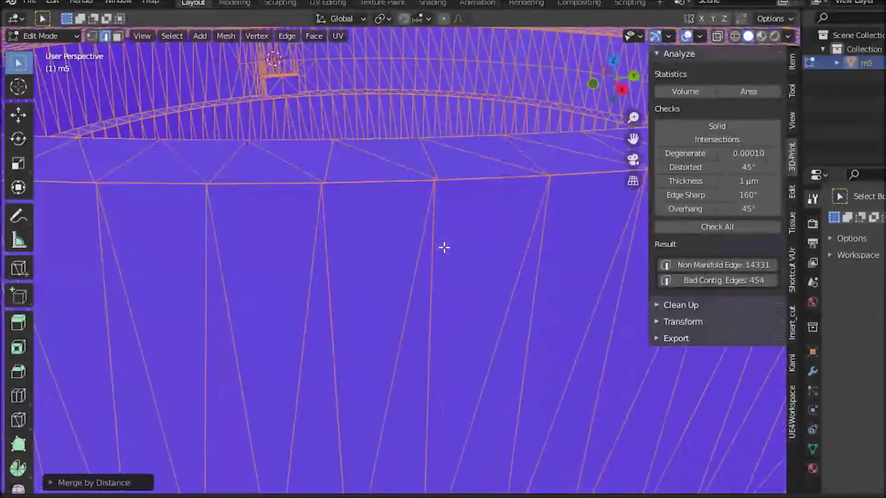
{"action": "scroll", "coordinate": [443, 251], "scroll_direction": "down", "scroll_amount": 2}
{"action": "scroll", "coordinate": [434, 253], "scroll_direction": "up", "scroll_amount": 8}
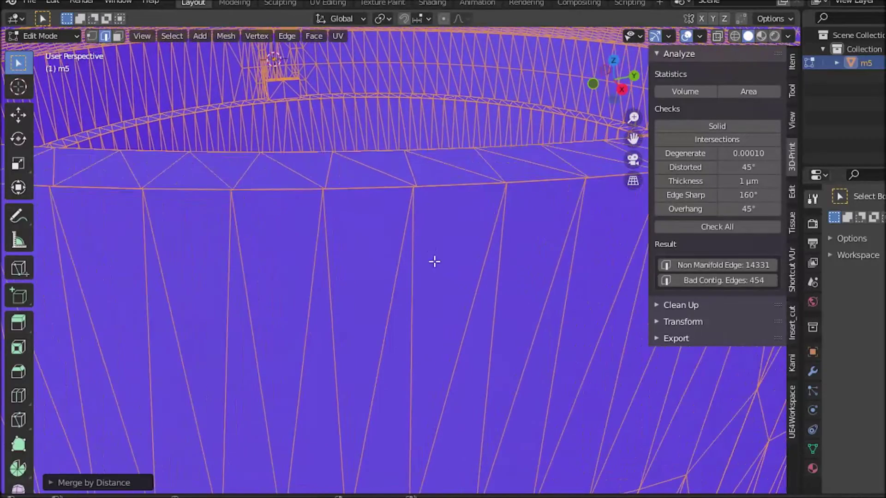
{"action": "scroll", "coordinate": [437, 252], "scroll_direction": "down", "scroll_amount": 2}
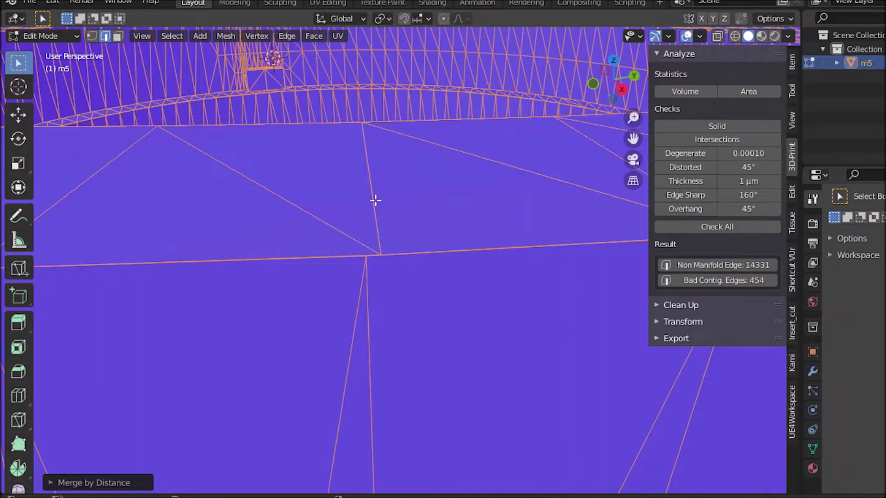
{"action": "scroll", "coordinate": [374, 200], "scroll_direction": "down", "scroll_amount": 6}
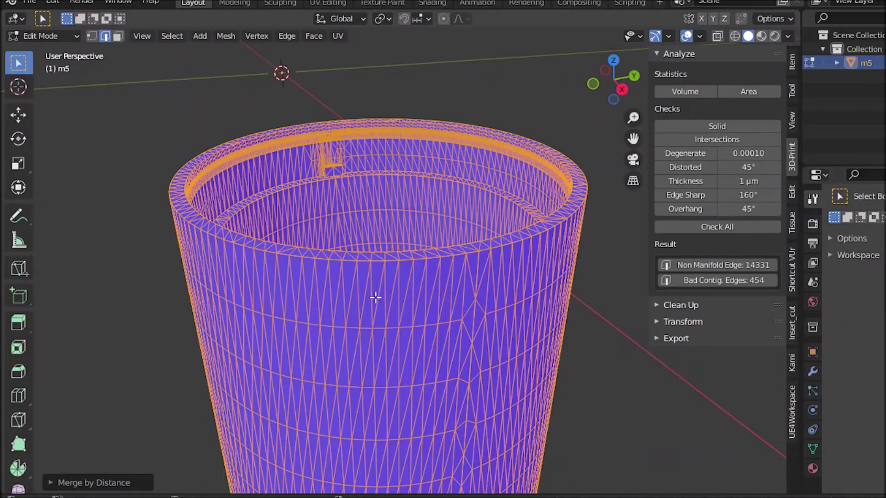
{"action": "scroll", "coordinate": [442, 308], "scroll_direction": "up", "scroll_amount": 8}
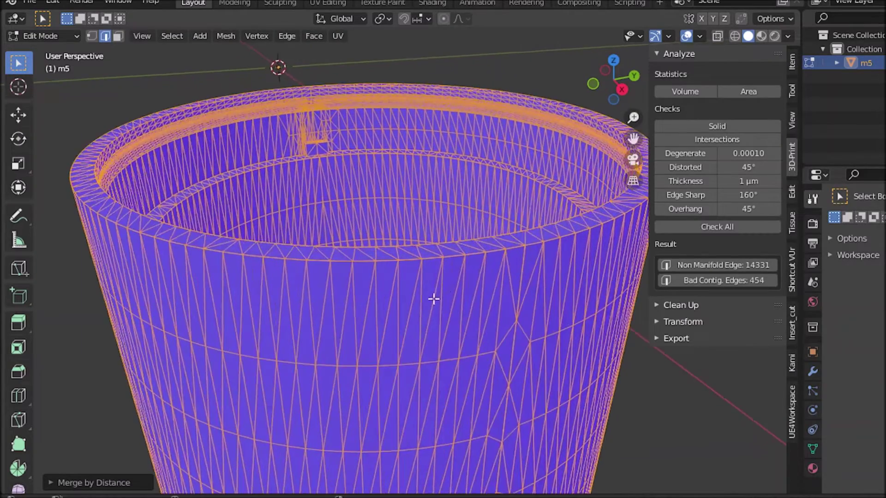
{"action": "scroll", "coordinate": [419, 331], "scroll_direction": "up", "scroll_amount": 3}
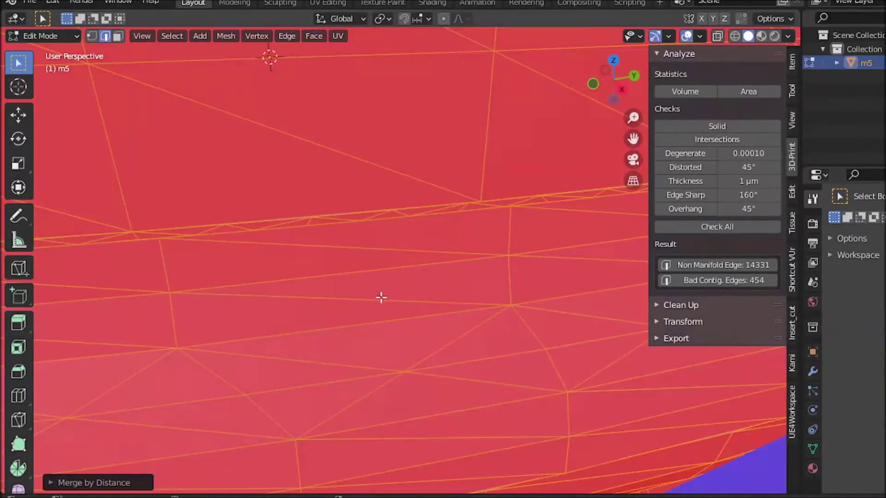
{"action": "scroll", "coordinate": [395, 297], "scroll_direction": "down", "scroll_amount": 3}
{"action": "middle_click_drag", "start_coordinate": [409, 323], "coordinate": [411, 281]}
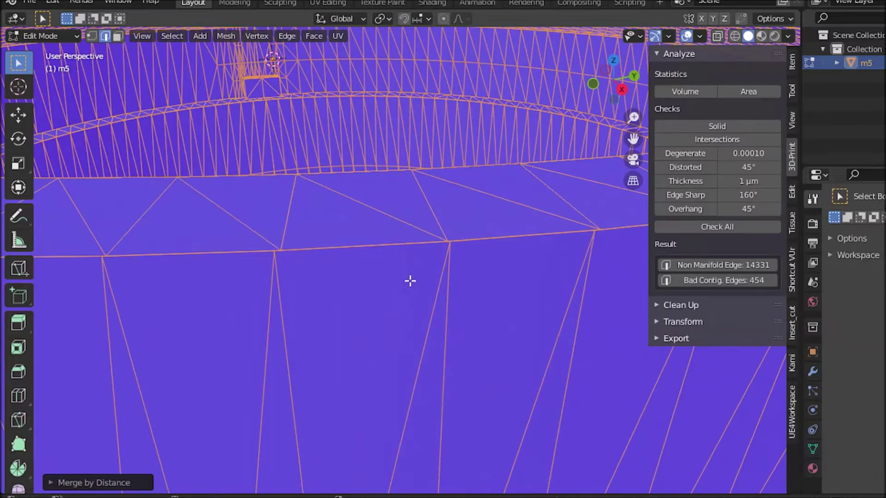
{"action": "mouse_move", "coordinate": [454, 237]}
{"action": "middle_mouse_down"}
{"action": "mouse_move", "coordinate": [453, 271]}
{"action": "mouse_move", "coordinate": [454, 250]}
{"action": "middle_mouse_up"}
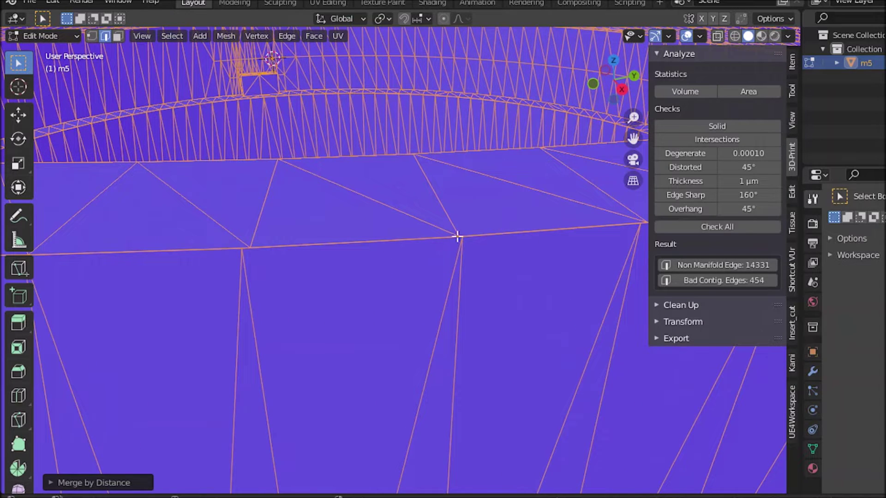
{"action": "scroll", "coordinate": [408, 355], "scroll_direction": "up", "scroll_amount": 2}
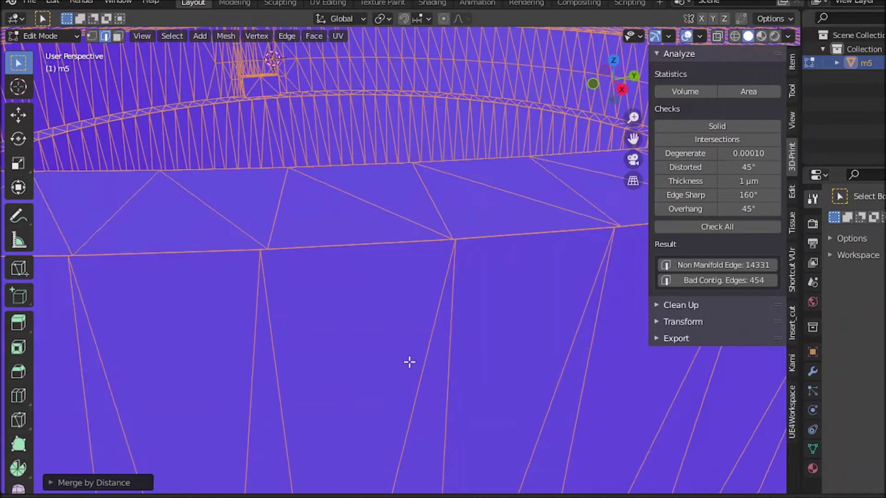
{"action": "scroll", "coordinate": [412, 362], "scroll_direction": "down", "scroll_amount": 3}
{"action": "scroll", "coordinate": [392, 342], "scroll_direction": "up", "scroll_amount": 5}
{"action": "middle_click_drag", "start_coordinate": [407, 323], "coordinate": [317, 257]}
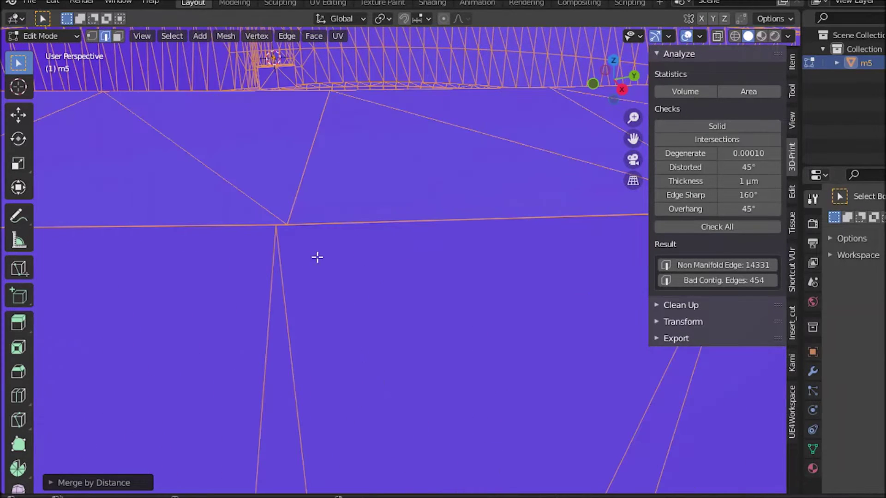
Set the merge distance of the Merge by Distance operation to 82.1 µm.
{"action": "left_click", "coordinate": [81, 484]}
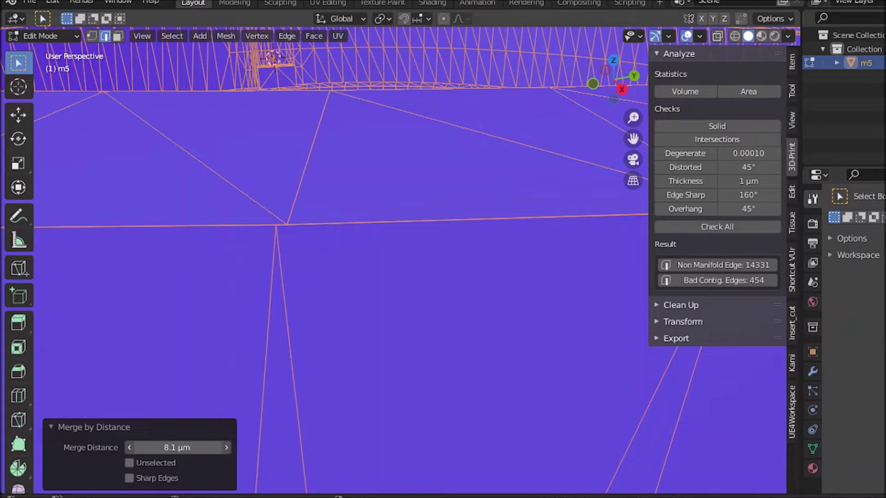
{"action": "mouse_move", "coordinate": [177, 447]}
{"action": "left_mouse_down"}
{"action": "mouse_move", "coordinate": [210, 448]}
{"action": "mouse_move", "coordinate": [171, 452]}
{"action": "left_mouse_up"}
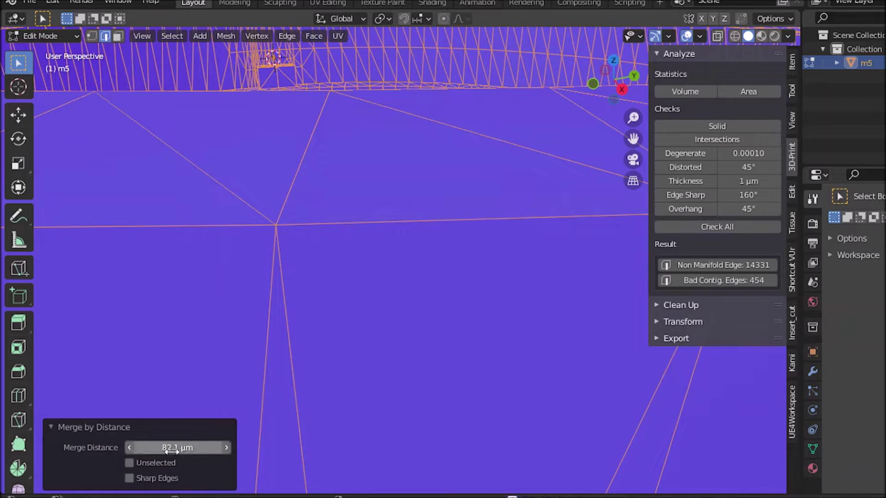
{"action": "scroll", "coordinate": [337, 261], "scroll_direction": "down", "scroll_amount": 4}
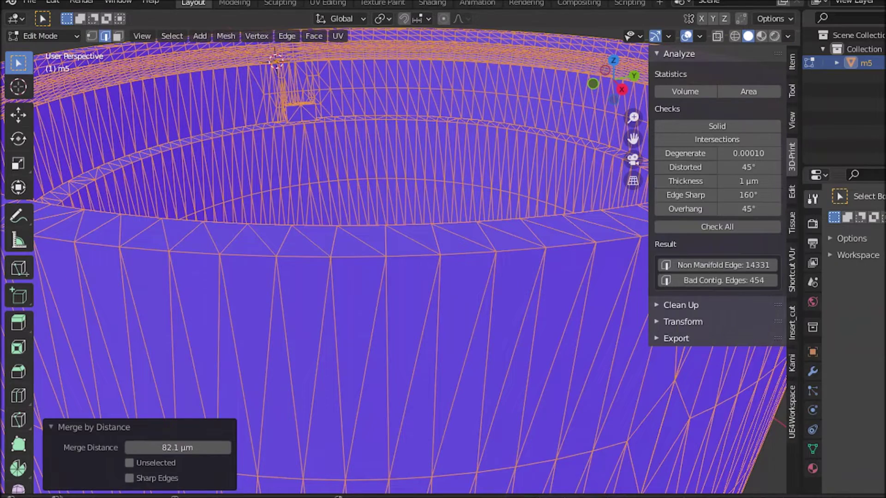
Inspect the main tube's upper rim and inner wall for correctly joined vertices and any distortion.
{"action": "scroll", "coordinate": [473, 317], "scroll_direction": "down", "scroll_amount": 5}
{"action": "middle_click_drag", "start_coordinate": [470, 330], "coordinate": [469, 376]}
{"action": "scroll", "coordinate": [469, 376], "scroll_direction": "up", "scroll_amount": 6}
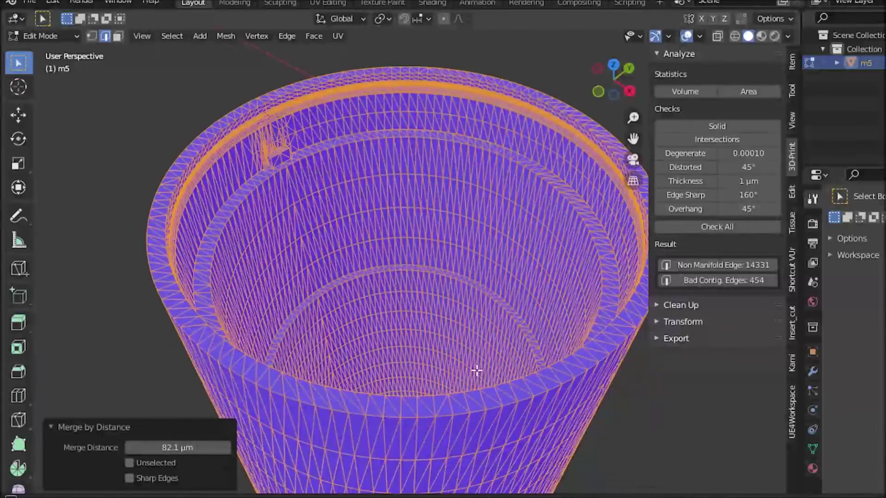
{"action": "scroll", "coordinate": [483, 371], "scroll_direction": "down", "scroll_amount": 8}
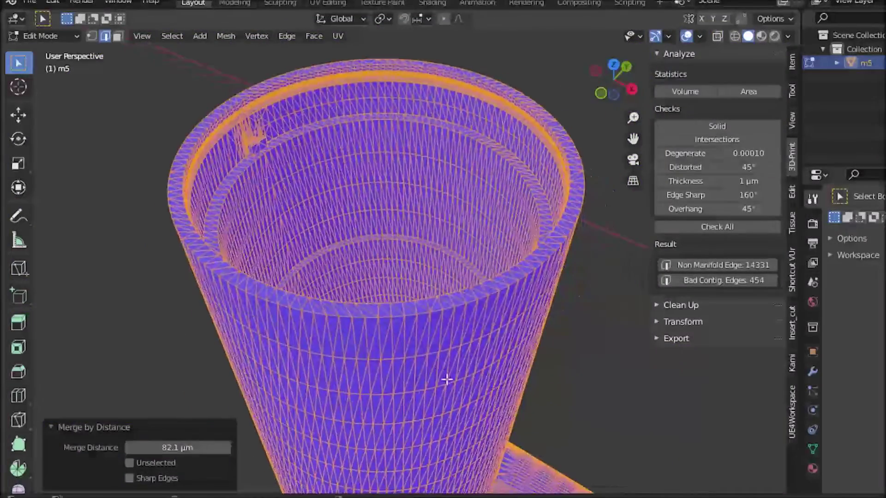
{"action": "middle_click_drag", "start_coordinate": [447, 380], "coordinate": [122, 466]}
{"action": "scroll", "coordinate": [351, 305], "scroll_direction": "up", "scroll_amount": 5}
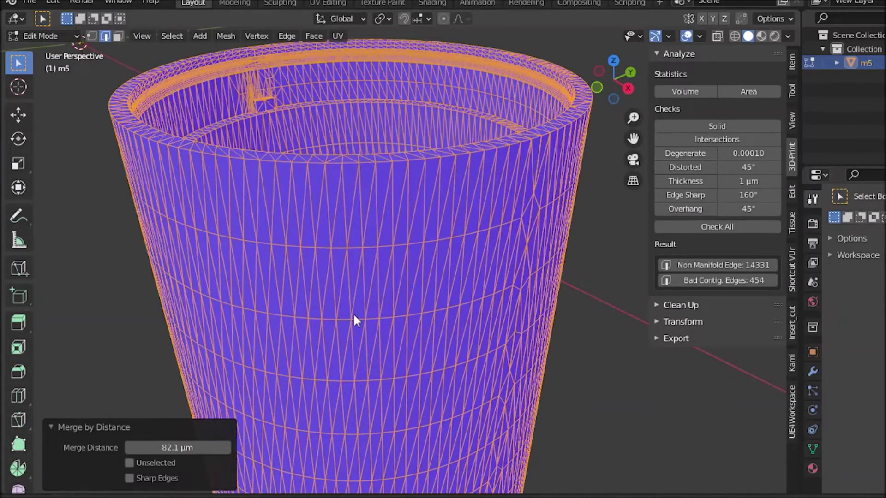
{"action": "scroll", "coordinate": [339, 344], "scroll_direction": "up", "scroll_amount": 4}
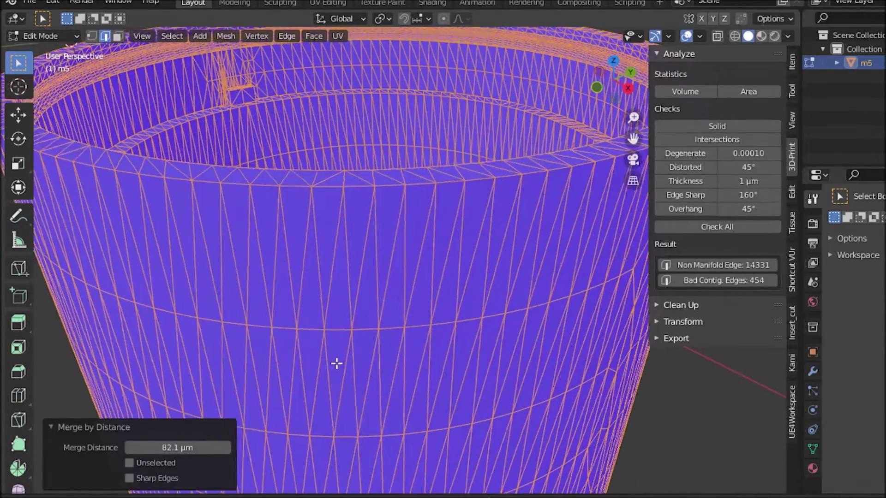
{"action": "scroll", "coordinate": [342, 332], "scroll_direction": "up", "scroll_amount": 4}
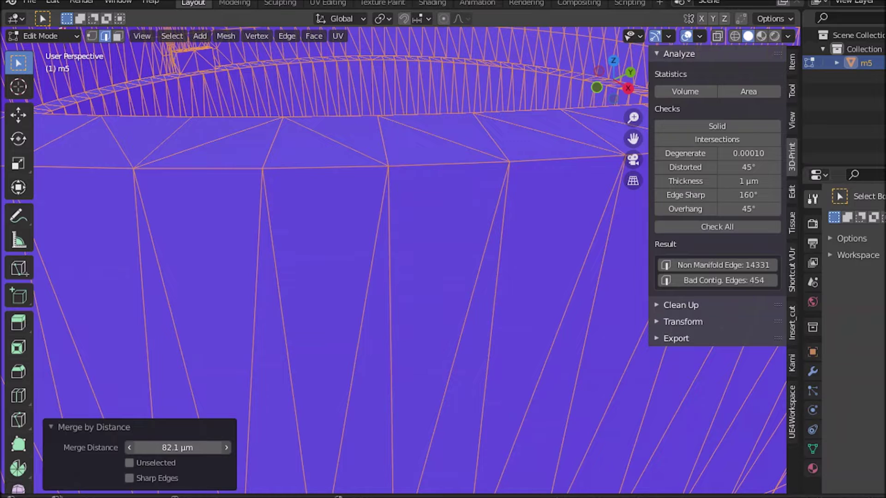
Try a merge distance of 1.51 mm and check its effect on the main tube's upper rim.
{"action": "left_click_drag", "start_coordinate": [177, 448], "coordinate": [215, 448]}
{"action": "scroll", "coordinate": [342, 341], "scroll_direction": "down", "scroll_amount": 5}
{"action": "scroll", "coordinate": [344, 354], "scroll_direction": "down", "scroll_amount": 3}
{"action": "middle_click_drag", "start_coordinate": [345, 416], "coordinate": [365, 360]}
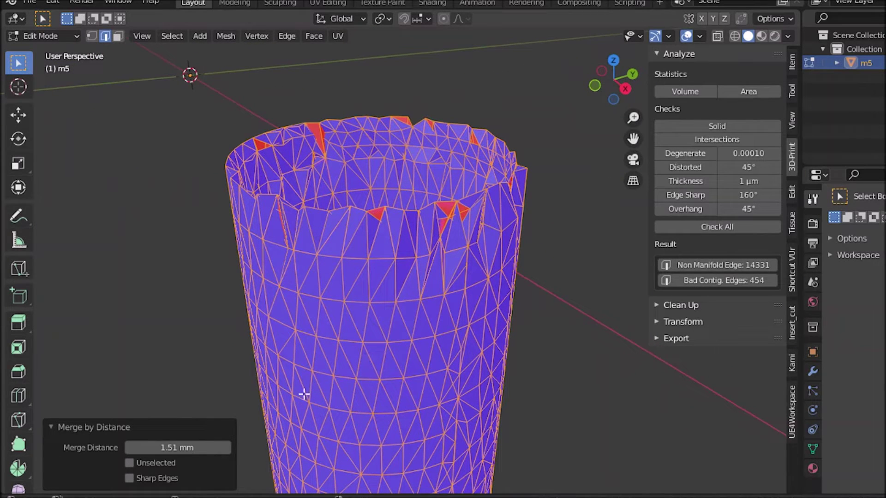
Set the merge distance to 0 m and check the main tube's rim.
{"action": "left_click", "coordinate": [182, 443]}
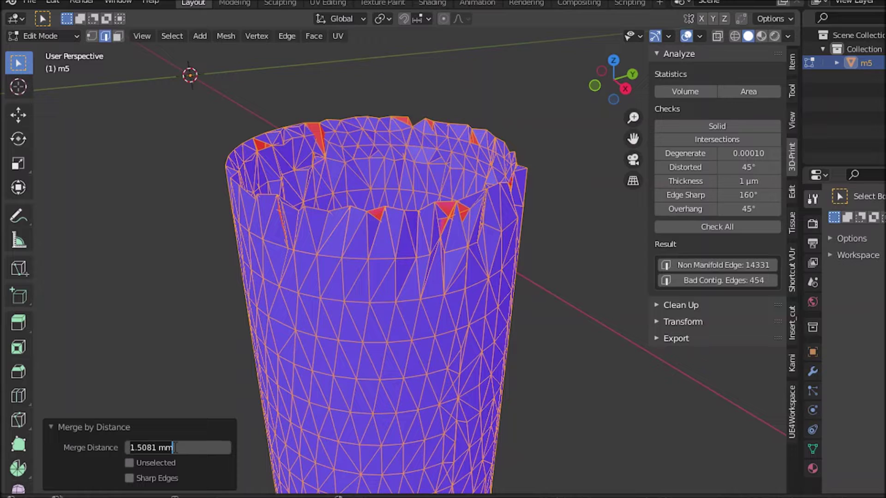
{"action": "key", "text": "Return"}
{"action": "left_click_drag", "start_coordinate": [177, 447], "coordinate": [152, 447]}
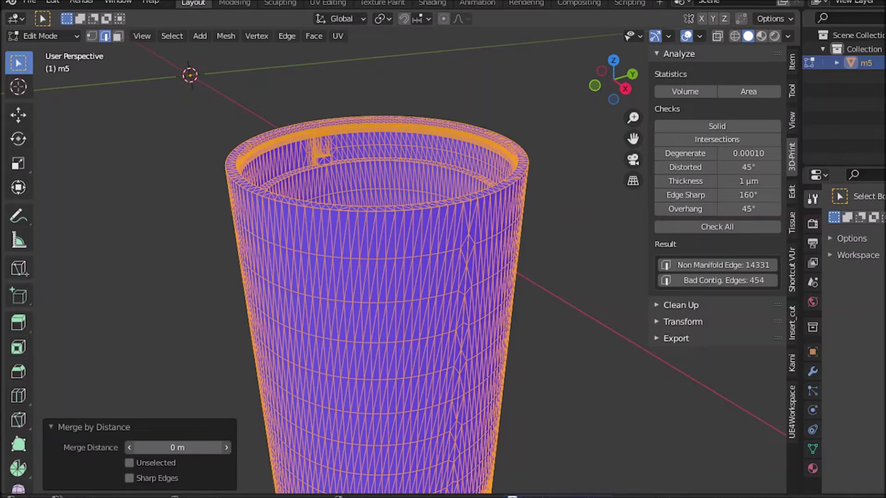
{"action": "scroll", "coordinate": [416, 318], "scroll_direction": "up", "scroll_amount": 5}
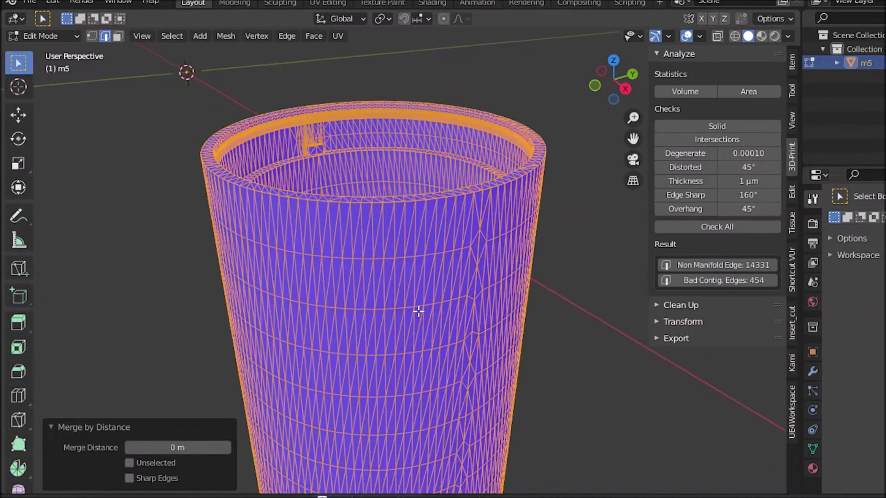
Raise the merge distance to 53 µm, then 81 µm and finally 0.104 mm while checking the main tube's rim vertices.
{"action": "scroll", "coordinate": [417, 330], "scroll_direction": "up", "scroll_amount": 8}
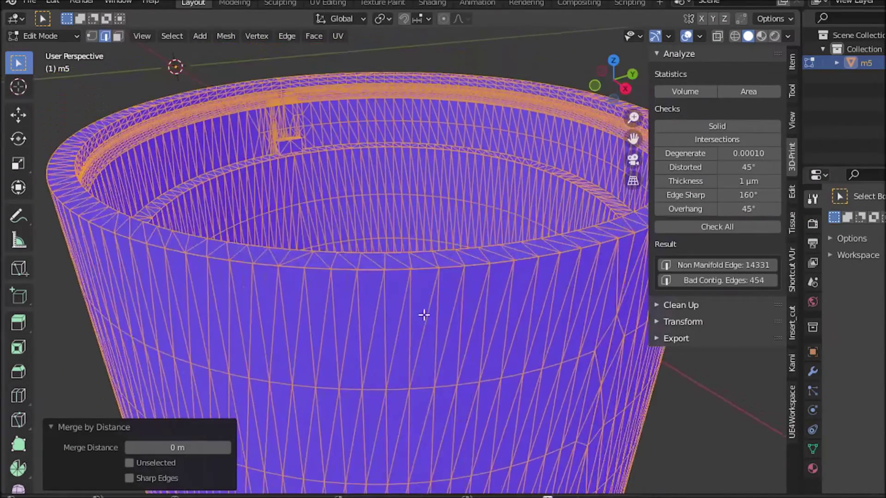
{"action": "scroll", "coordinate": [410, 324], "scroll_direction": "down", "scroll_amount": 4, "text": "shift"}
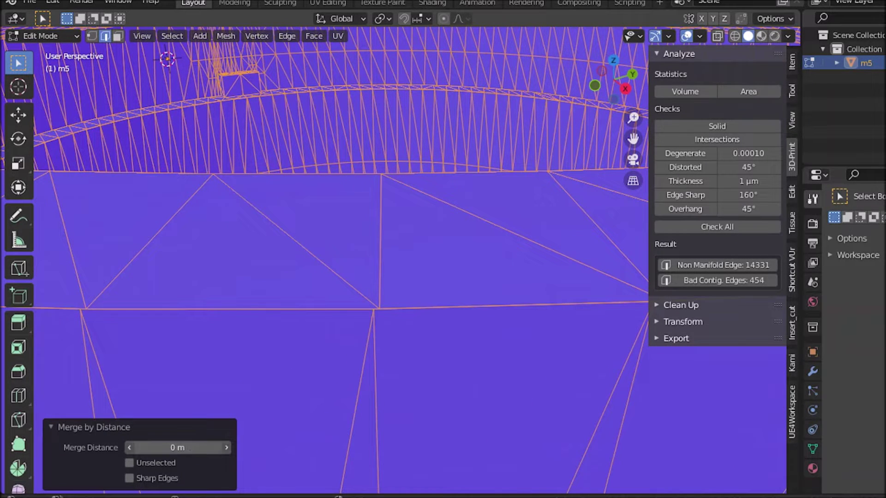
{"action": "left_click_drag", "start_coordinate": [178, 448], "coordinate": [210, 448]}
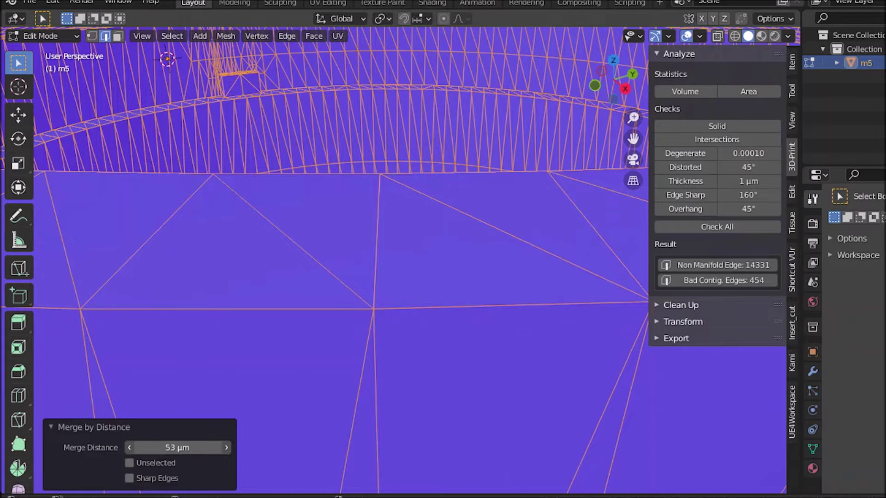
{"action": "mouse_move", "coordinate": [217, 447]}
{"action": "left_mouse_down"}
{"action": "mouse_move", "coordinate": [242, 448]}
{"action": "mouse_move", "coordinate": [233, 448]}
{"action": "left_mouse_up"}
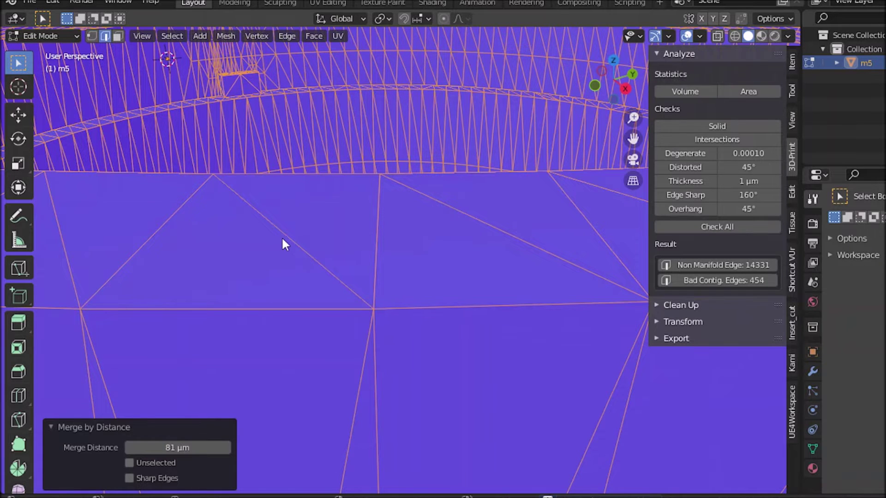
{"action": "scroll", "coordinate": [281, 236], "scroll_direction": "down", "scroll_amount": 3}
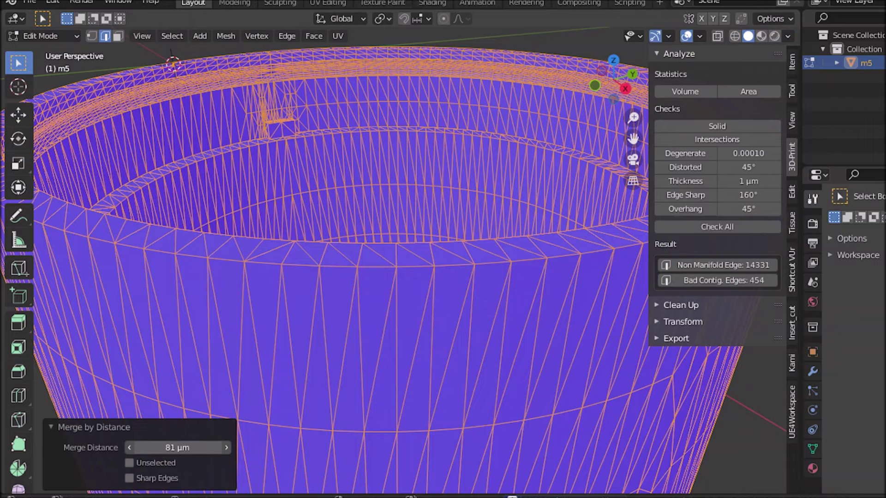
{"action": "left_click_drag", "start_coordinate": [178, 447], "coordinate": [185, 447]}
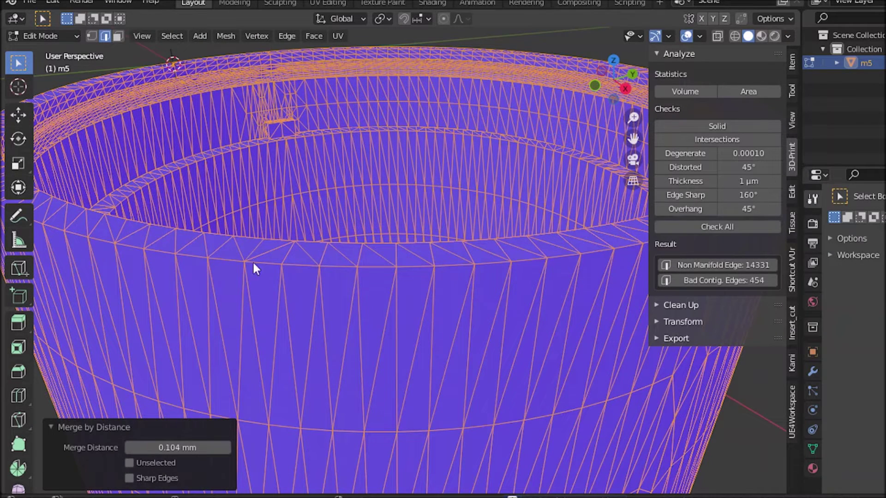
Inspect the main tube's inner rim groove and the area around the small notch block for gaps and distorted faces.
{"action": "middle_click_drag", "start_coordinate": [257, 154], "coordinate": [317, 290]}
{"action": "scroll", "coordinate": [322, 226], "scroll_direction": "up", "scroll_amount": 4}
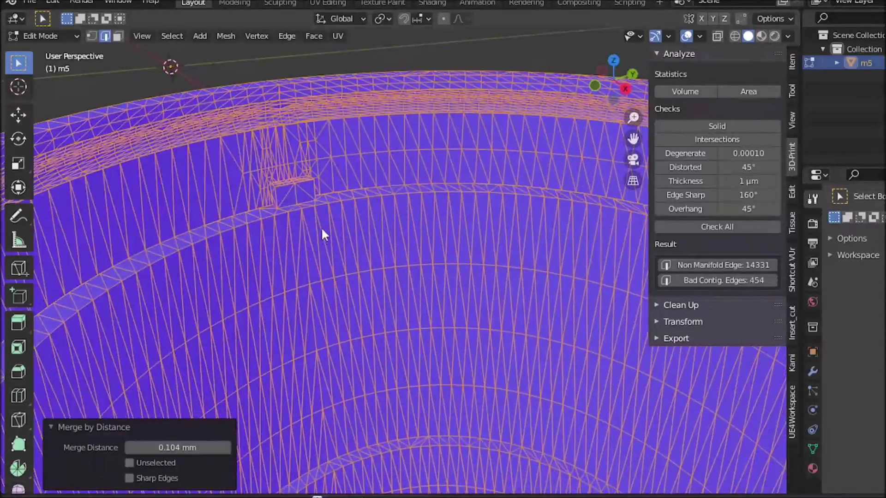
{"action": "middle_click_drag", "start_coordinate": [371, 300], "coordinate": [386, 253]}
{"action": "scroll", "coordinate": [271, 188], "scroll_direction": "up", "scroll_amount": 3}
{"action": "scroll", "coordinate": [251, 173], "scroll_direction": "up", "scroll_amount": 4}
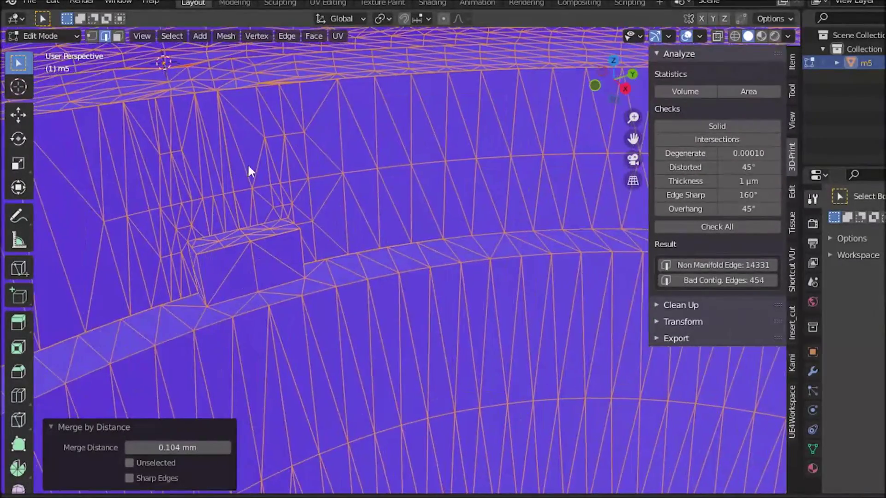
{"action": "middle_click_drag", "start_coordinate": [240, 132], "coordinate": [361, 291]}
{"action": "scroll", "coordinate": [347, 229], "scroll_direction": "up", "scroll_amount": 3}
{"action": "middle_click_drag", "start_coordinate": [347, 229], "coordinate": [370, 296]}
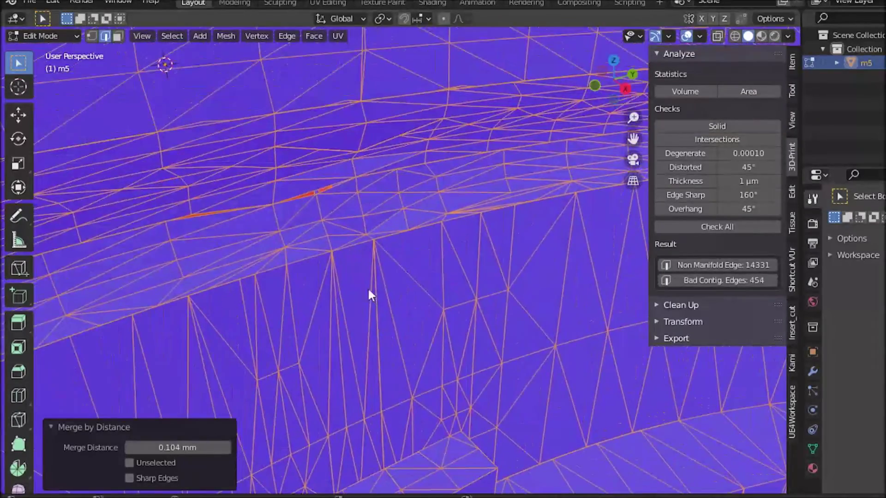
{"action": "scroll", "coordinate": [313, 199], "scroll_direction": "up", "scroll_amount": 3}
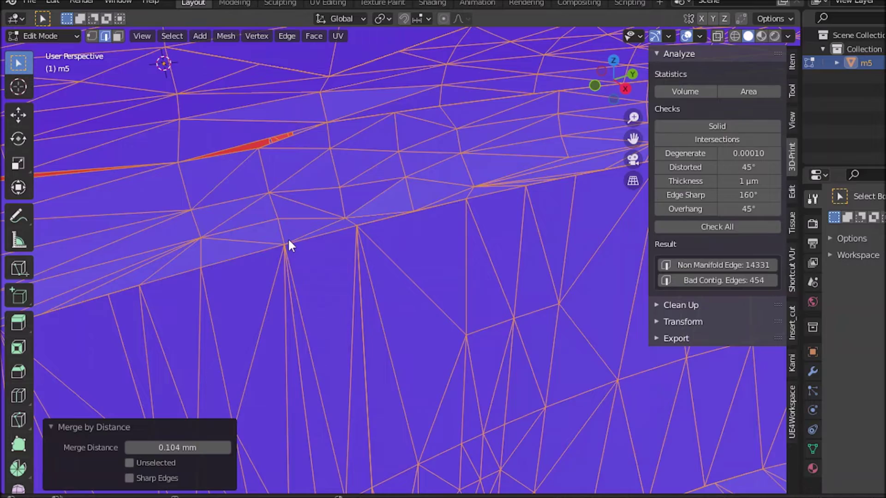
{"action": "scroll", "coordinate": [387, 327], "scroll_direction": "down", "scroll_amount": 5}
{"action": "middle_click_drag", "start_coordinate": [388, 326], "coordinate": [376, 289]}
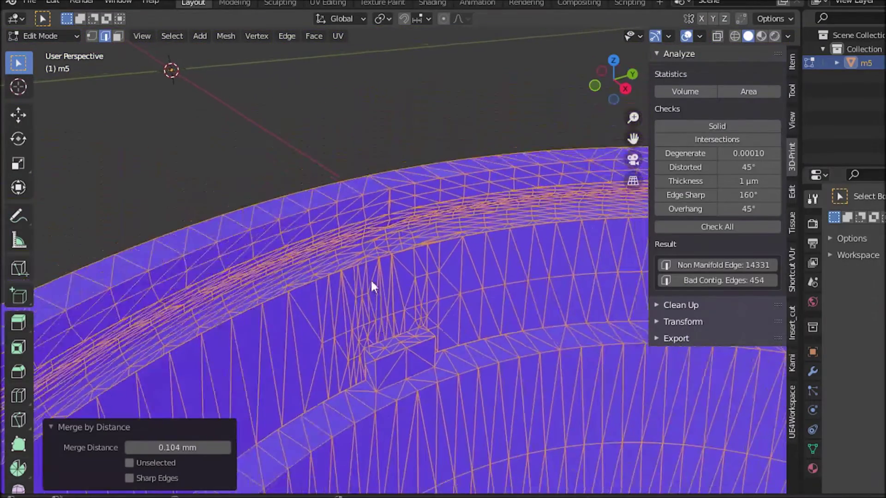
Examine the back faces inside the tube wall near the notch, and the outer surface of the whole model.
{"action": "scroll", "coordinate": [341, 251], "scroll_direction": "up", "scroll_amount": 2}
{"action": "middle_click_drag", "start_coordinate": [341, 251], "coordinate": [400, 223]}
{"action": "scroll", "coordinate": [399, 220], "scroll_direction": "up", "scroll_amount": 6}
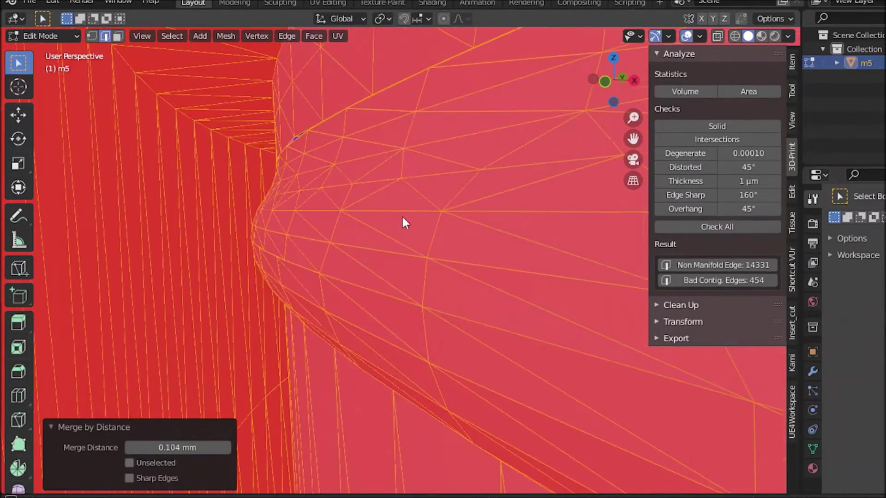
{"action": "scroll", "coordinate": [386, 217], "scroll_direction": "down", "scroll_amount": 6}
{"action": "middle_click_drag", "start_coordinate": [360, 218], "coordinate": [214, 211]}
{"action": "middle_click_drag", "start_coordinate": [182, 159], "coordinate": [395, 207]}
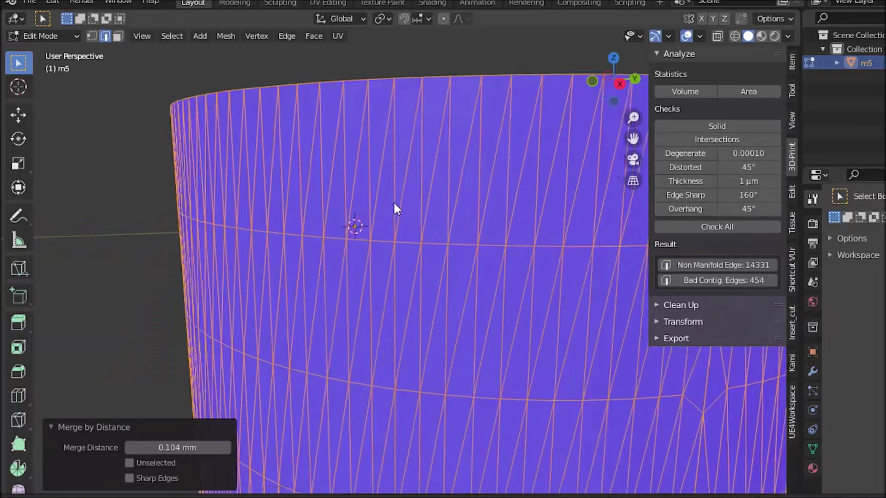
{"action": "scroll", "coordinate": [395, 207], "scroll_direction": "down", "scroll_amount": 8}
{"action": "middle_click_drag", "start_coordinate": [453, 288], "coordinate": [401, 268]}
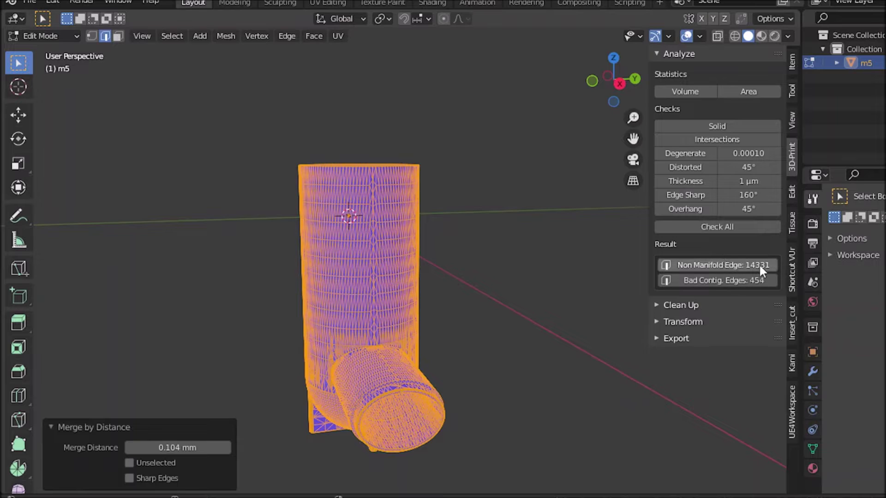
Rerun the Solid check, select the reported non-manifold edges and examine where they lie around the main tube's rim.
{"action": "left_click", "coordinate": [719, 126]}
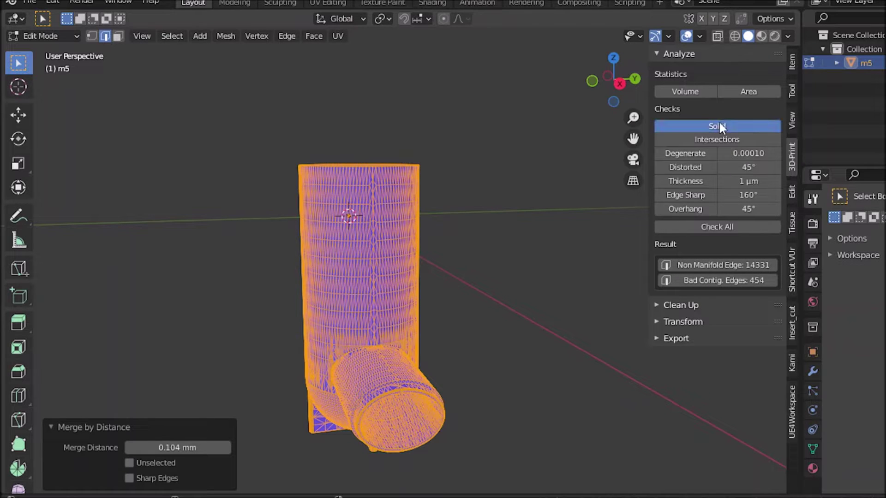
{"action": "left_click", "coordinate": [757, 264]}
{"action": "middle_click_drag", "start_coordinate": [441, 251], "coordinate": [499, 280]}
{"action": "scroll", "coordinate": [499, 280], "scroll_direction": "up", "scroll_amount": 5}
{"action": "middle_click_drag", "start_coordinate": [451, 231], "coordinate": [501, 368]}
{"action": "scroll", "coordinate": [475, 290], "scroll_direction": "up", "scroll_amount": 6}
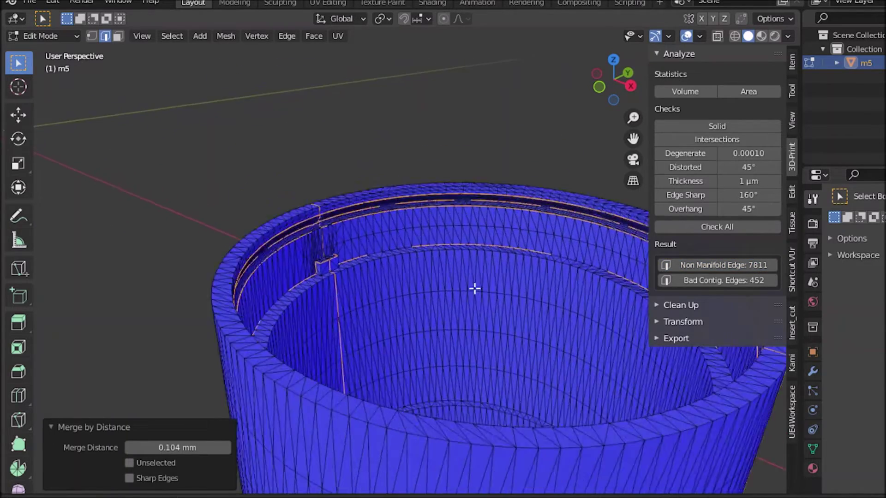
{"action": "scroll", "coordinate": [423, 281], "scroll_direction": "down", "scroll_amount": 2}
{"action": "scroll", "coordinate": [383, 259], "scroll_direction": "up", "scroll_amount": 2}
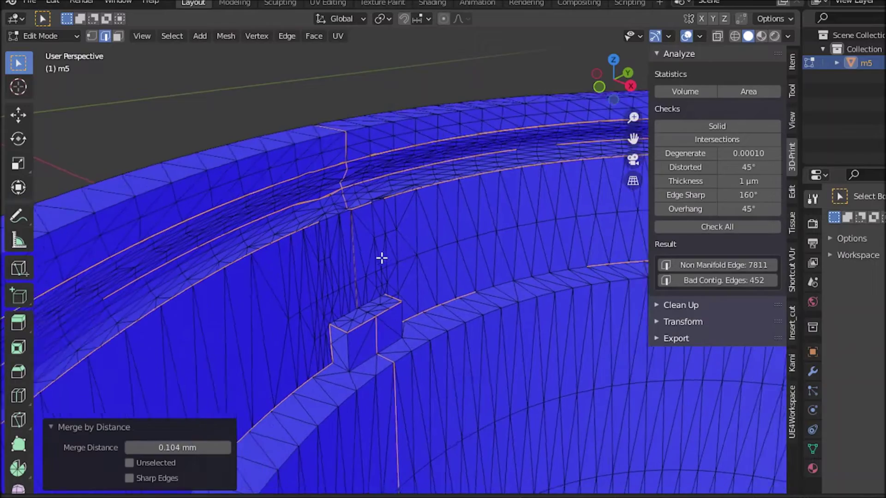
{"action": "scroll", "coordinate": [455, 312], "scroll_direction": "up", "scroll_amount": 5}
{"action": "scroll", "coordinate": [436, 256], "scroll_direction": "down", "scroll_amount": 6}
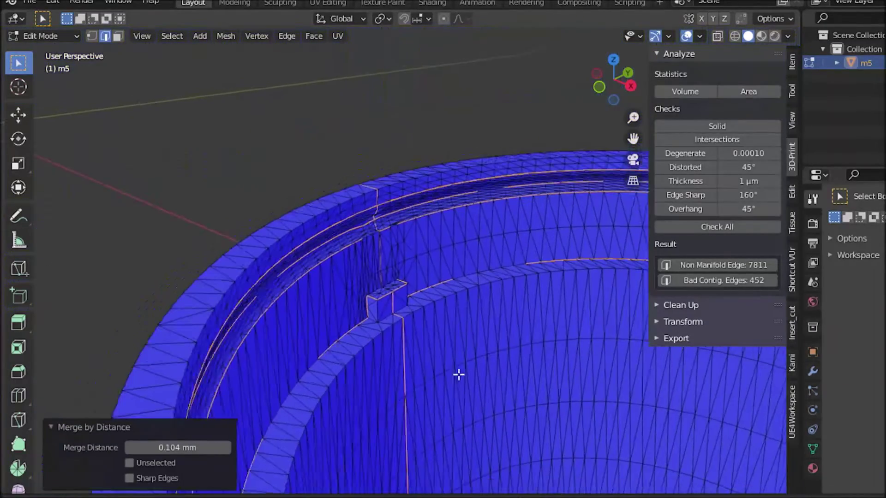
Clear the selection and select all non-manifold geometry of the mesh by trait.
{"action": "key", "text": "a"}
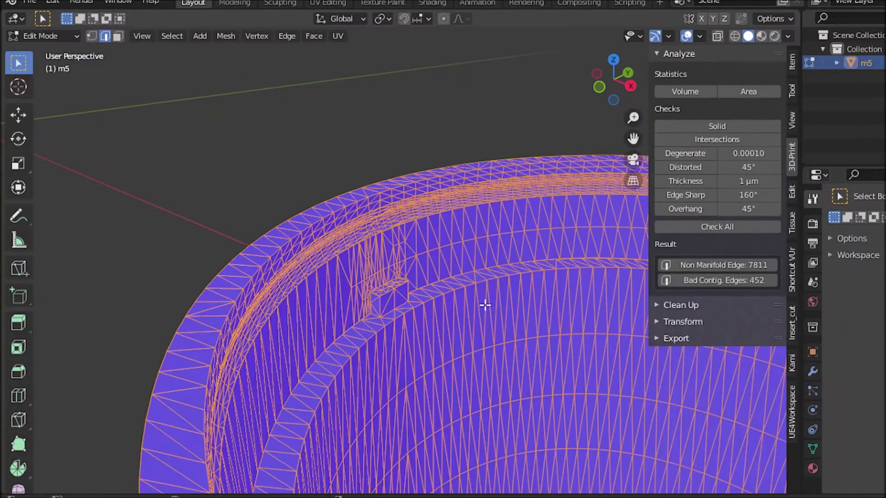
{"action": "scroll", "coordinate": [367, 293], "scroll_direction": "up", "scroll_amount": 6}
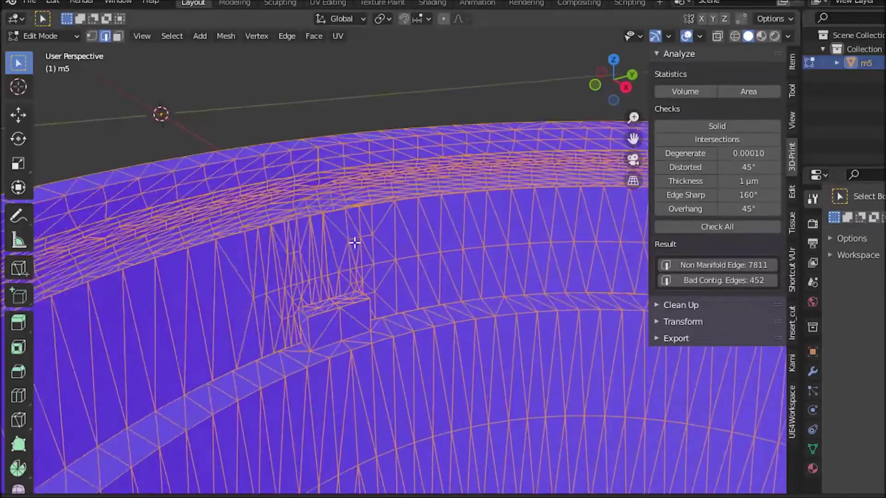
{"action": "scroll", "coordinate": [378, 253], "scroll_direction": "down", "scroll_amount": 3}
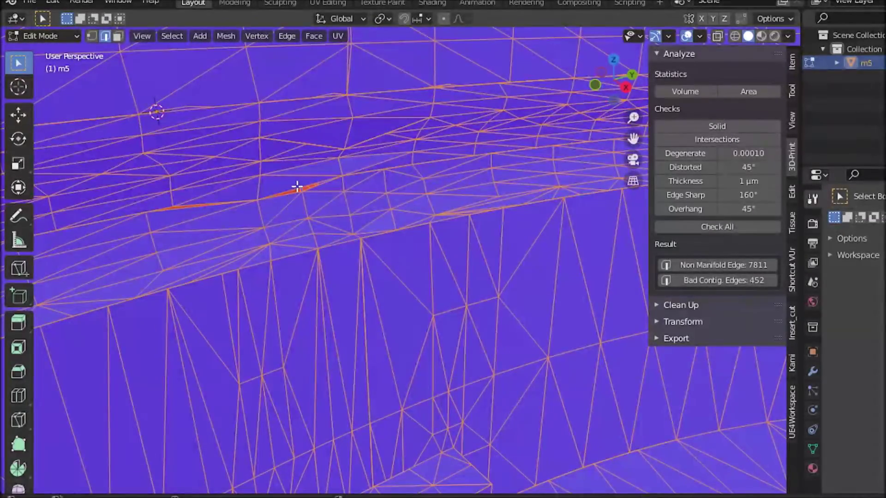
{"action": "key", "text": "alt+a"}
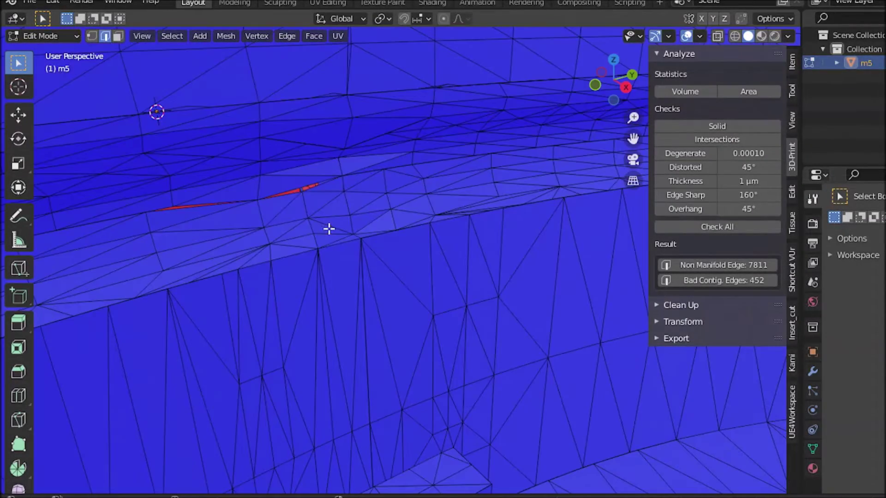
{"action": "left_click", "coordinate": [175, 36]}
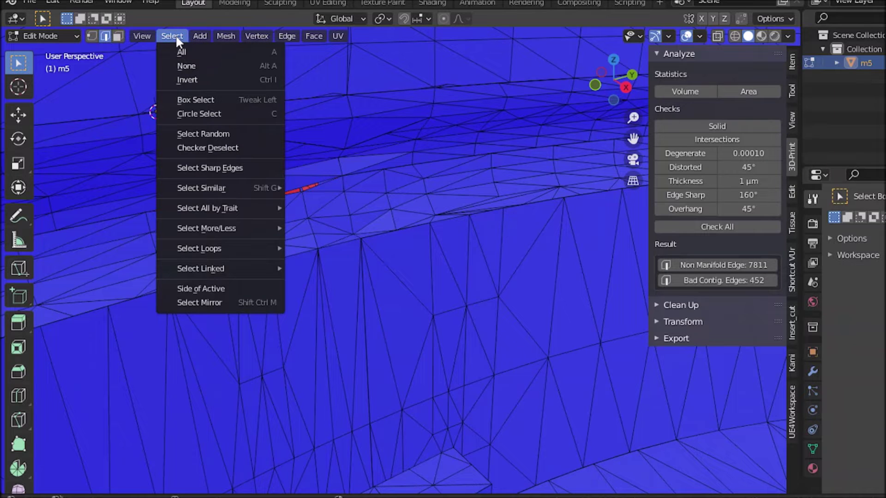
{"action": "mouse_move", "coordinate": [221, 209]}
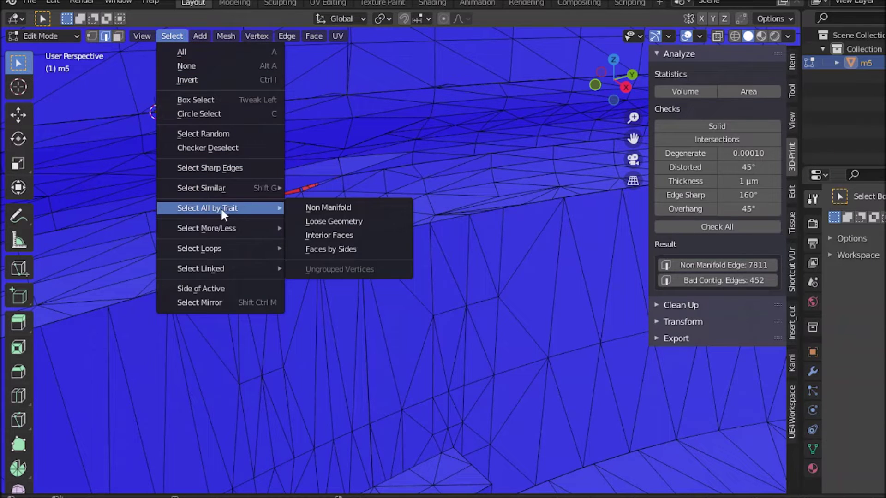
{"action": "left_click", "coordinate": [305, 208]}
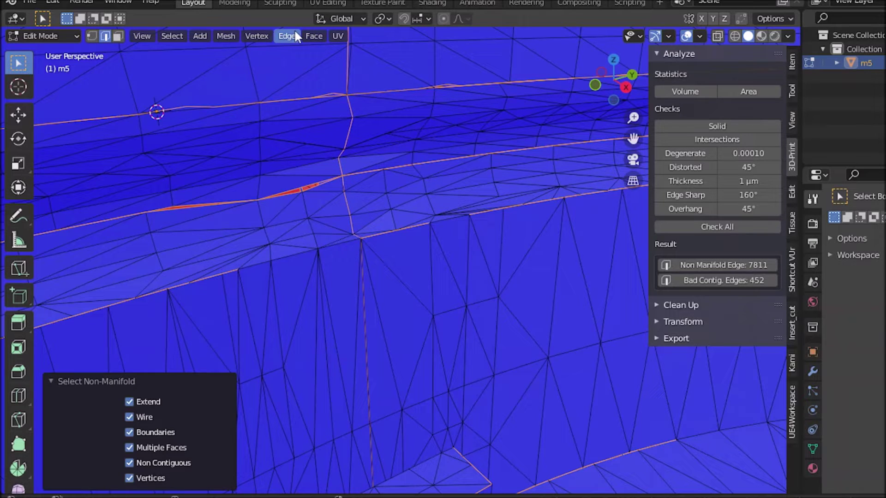
Fill the holes with up to 4 sides in the selected non-manifold geometry and check the gaps in the rim groove.
{"action": "left_click", "coordinate": [223, 35]}
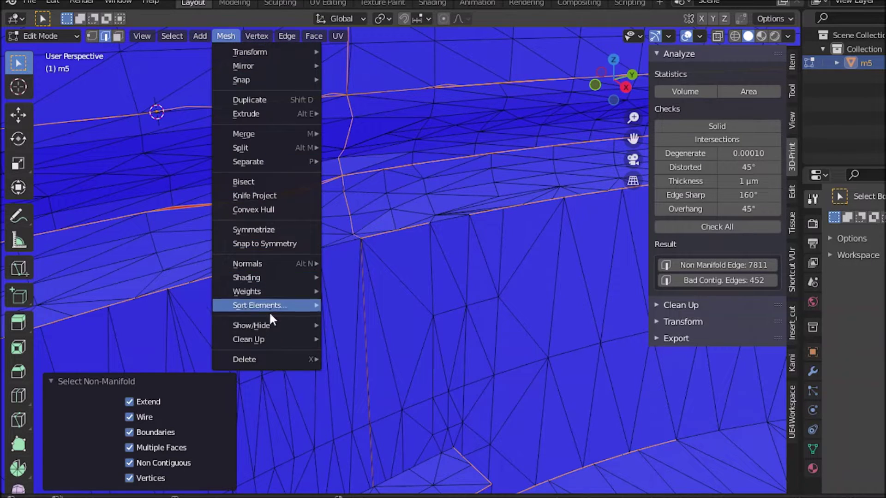
{"action": "mouse_move", "coordinate": [270, 341]}
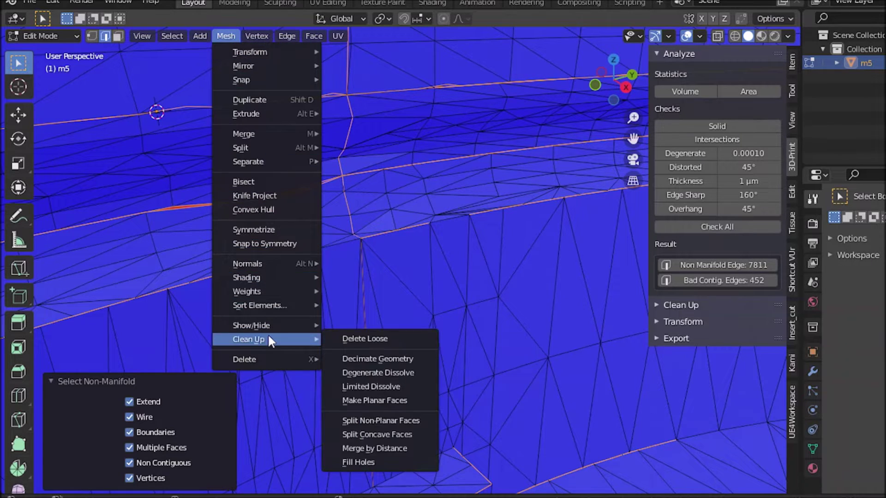
{"action": "left_click", "coordinate": [390, 459]}
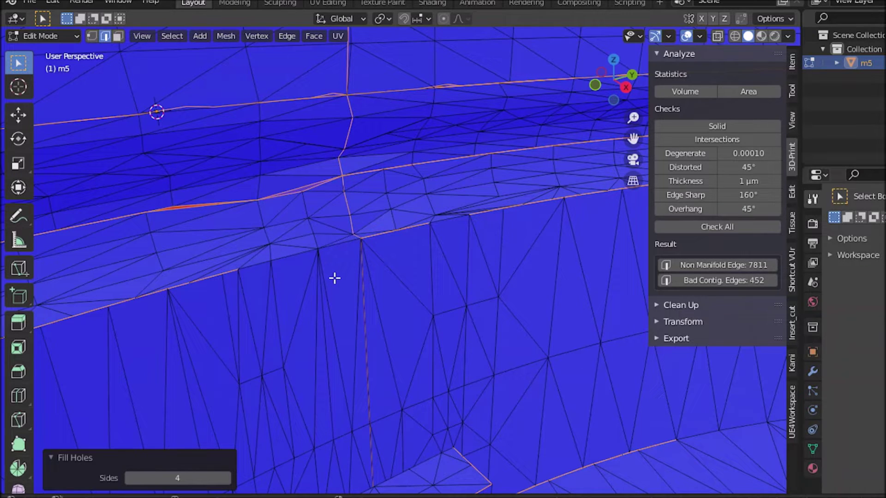
{"action": "middle_click_drag", "start_coordinate": [317, 251], "coordinate": [372, 296], "text": "shift"}
{"action": "scroll", "coordinate": [372, 296], "scroll_direction": "down", "scroll_amount": 3}
{"action": "scroll", "coordinate": [293, 170], "scroll_direction": "up", "scroll_amount": 3}
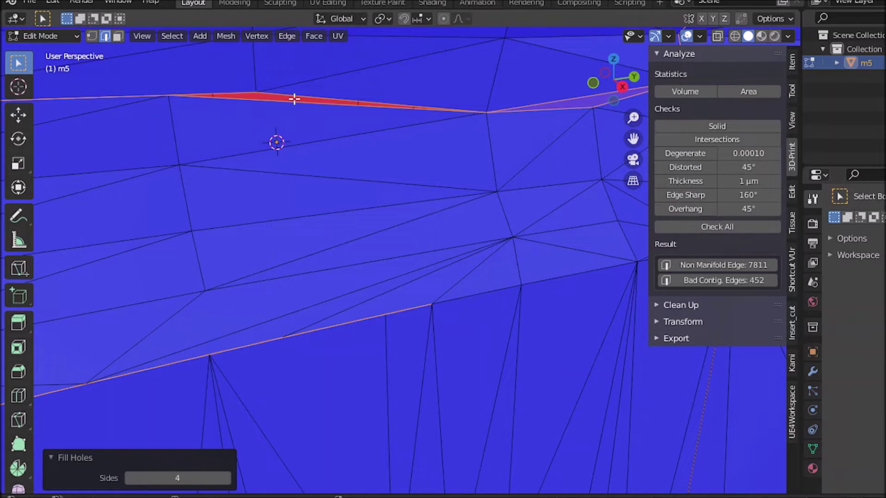
Clear the current selection, select the whole mesh and run the Solid check again.
{"action": "scroll", "coordinate": [411, 243], "scroll_direction": "down", "scroll_amount": 5}
{"action": "left_click", "coordinate": [412, 243]}
{"action": "scroll", "coordinate": [411, 243], "scroll_direction": "down", "scroll_amount": 2}
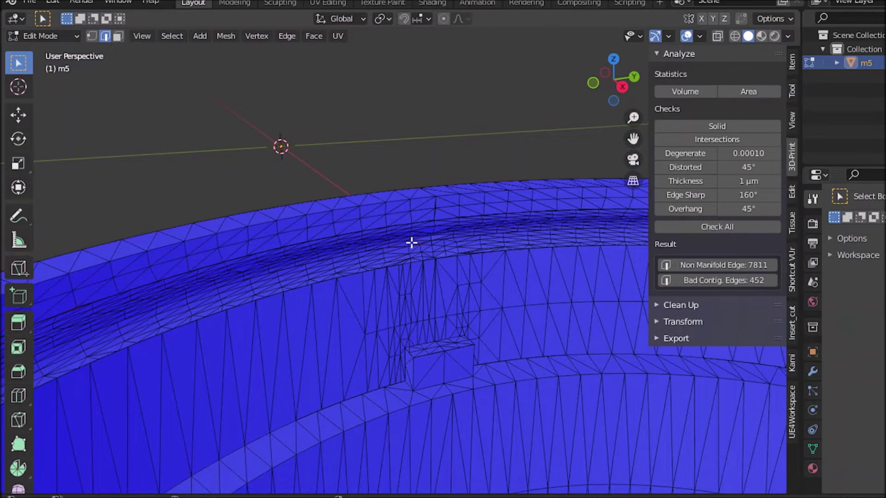
{"action": "key", "text": "a"}
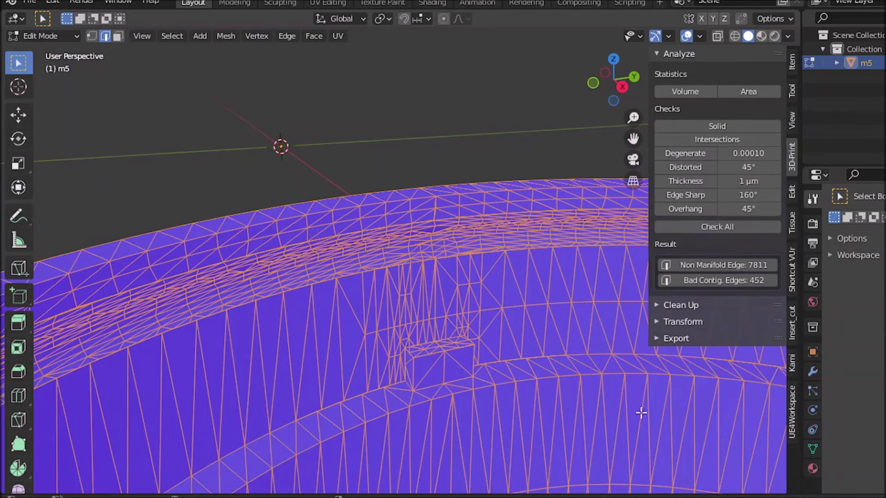
{"action": "left_click", "coordinate": [715, 127]}
Undo the hole filling and vertex merge, and examine the mesh in the main tube's inner rim groove.
{"action": "scroll", "coordinate": [557, 212], "scroll_direction": "down", "scroll_amount": 2}
{"action": "scroll", "coordinate": [558, 213], "scroll_direction": "up", "scroll_amount": 3}
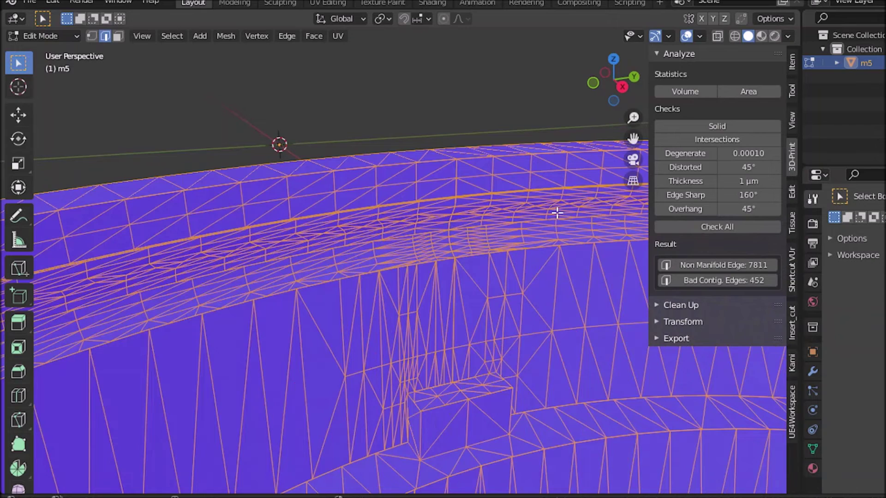
{"action": "scroll", "coordinate": [557, 212], "scroll_direction": "up", "scroll_amount": 4}
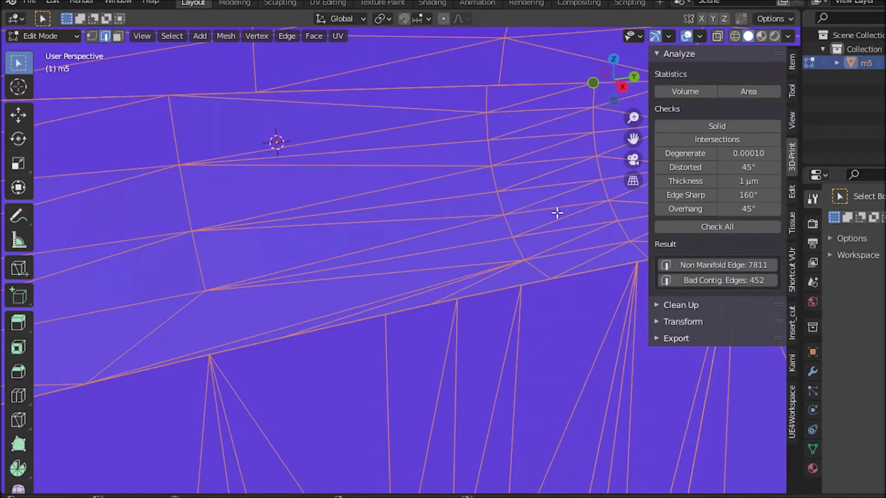
{"action": "scroll", "coordinate": [557, 213], "scroll_direction": "down", "scroll_amount": 2}
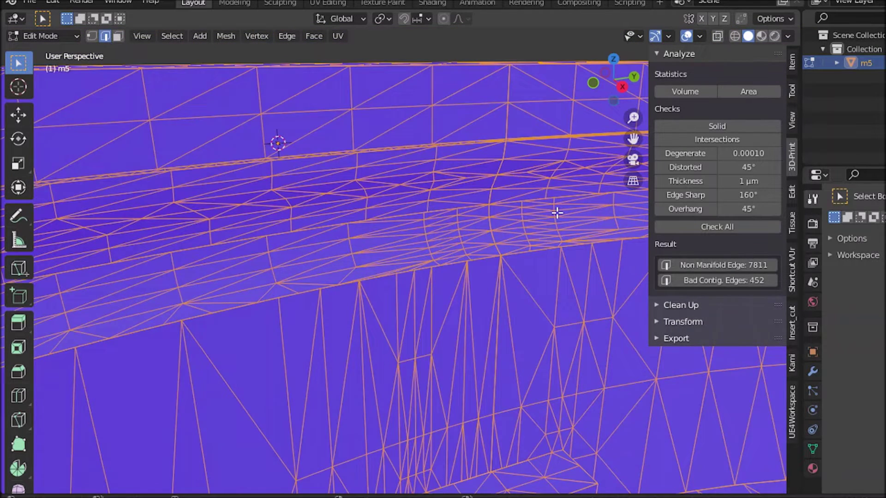
{"action": "key", "text": "h"}
{"action": "key", "text": "alt+h"}
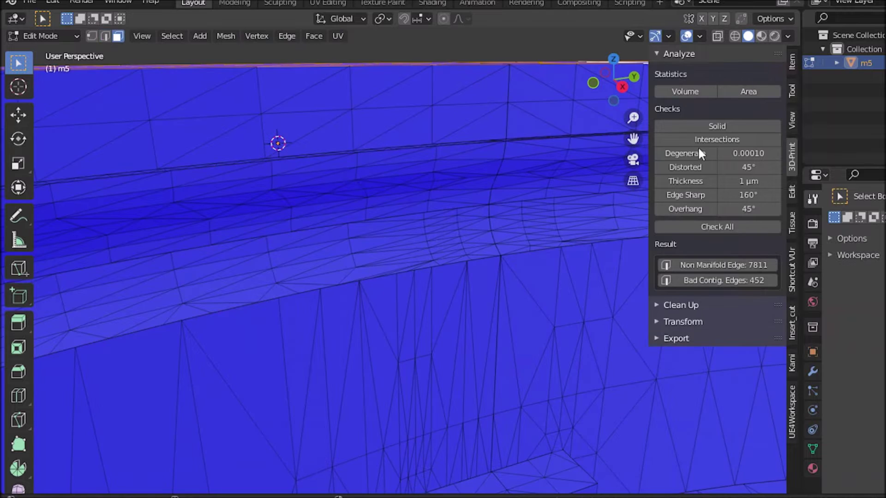
Run the Solid check on the mesh and select all the non-manifold edges it reports.
{"action": "left_click", "coordinate": [710, 126]}
{"action": "left_click", "coordinate": [746, 261]}
{"action": "scroll", "coordinate": [451, 247], "scroll_direction": "down", "scroll_amount": 5}
{"action": "middle_click_drag", "start_coordinate": [462, 226], "coordinate": [415, 242]}
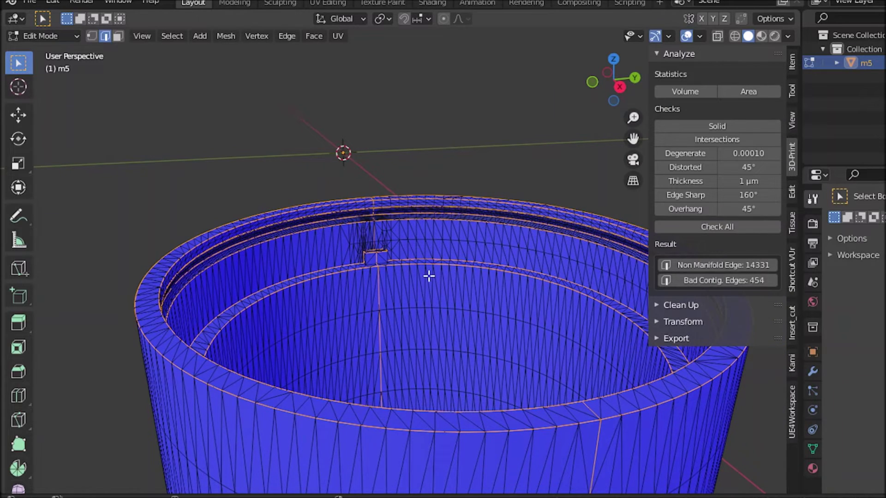
{"action": "scroll", "coordinate": [415, 272], "scroll_direction": "down", "scroll_amount": 4}
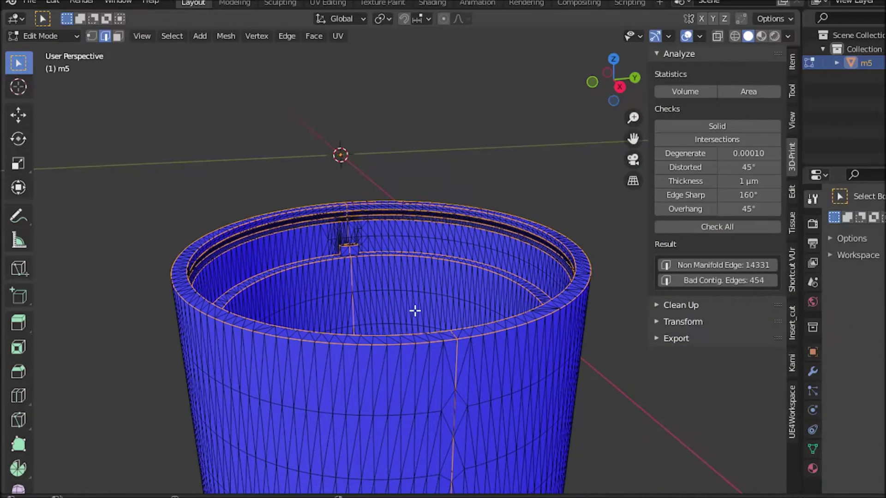
Examine the selected non-manifold seam running through the rim groove and above the small notch inside the tube.
{"action": "scroll", "coordinate": [355, 361], "scroll_direction": "up", "scroll_amount": 2}
{"action": "scroll", "coordinate": [490, 331], "scroll_direction": "up", "scroll_amount": 5}
{"action": "scroll", "coordinate": [472, 303], "scroll_direction": "up", "scroll_amount": 6}
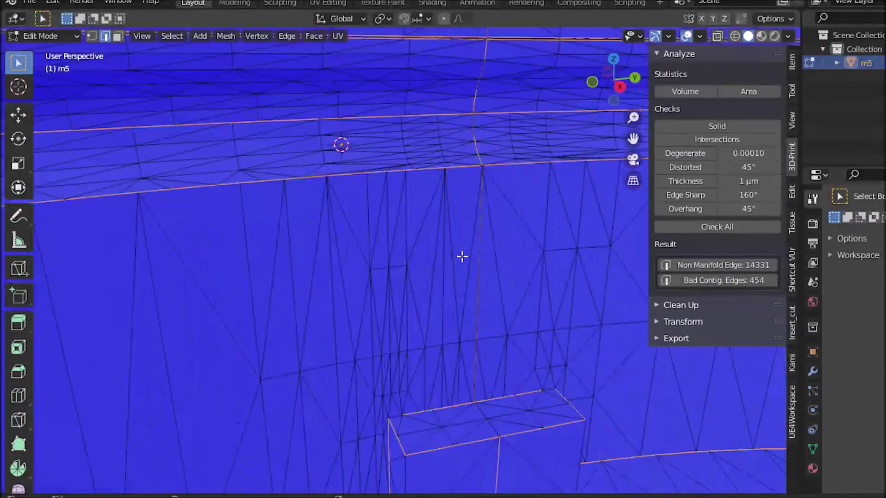
{"action": "scroll", "coordinate": [455, 300], "scroll_direction": "up", "scroll_amount": 5}
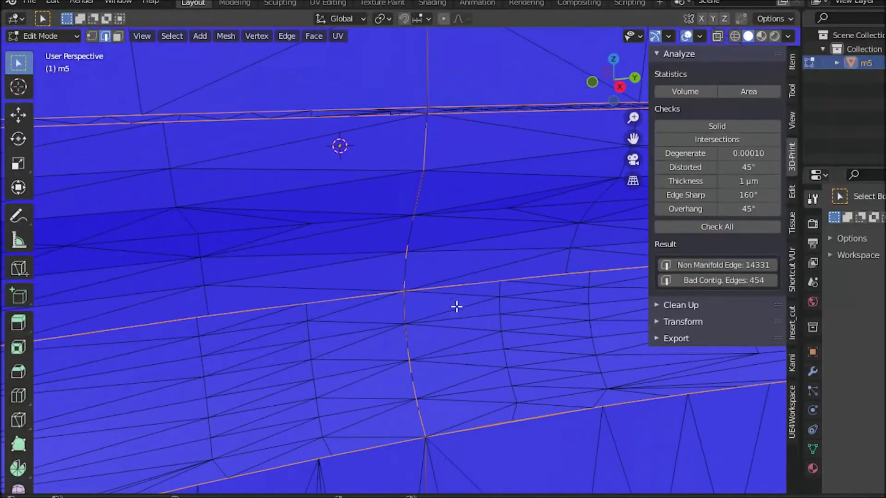
{"action": "scroll", "coordinate": [439, 221], "scroll_direction": "up", "scroll_amount": 2}
{"action": "scroll", "coordinate": [441, 251], "scroll_direction": "up", "scroll_amount": 5}
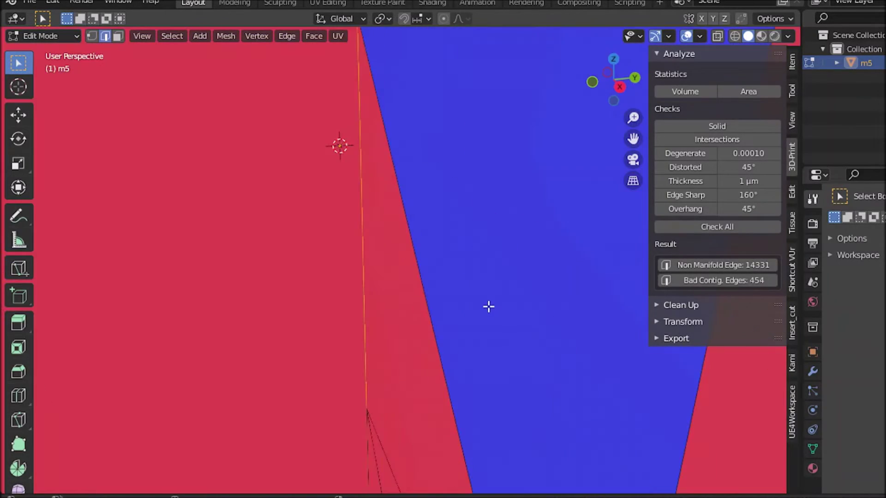
{"action": "scroll", "coordinate": [443, 197], "scroll_direction": "down", "scroll_amount": 5}
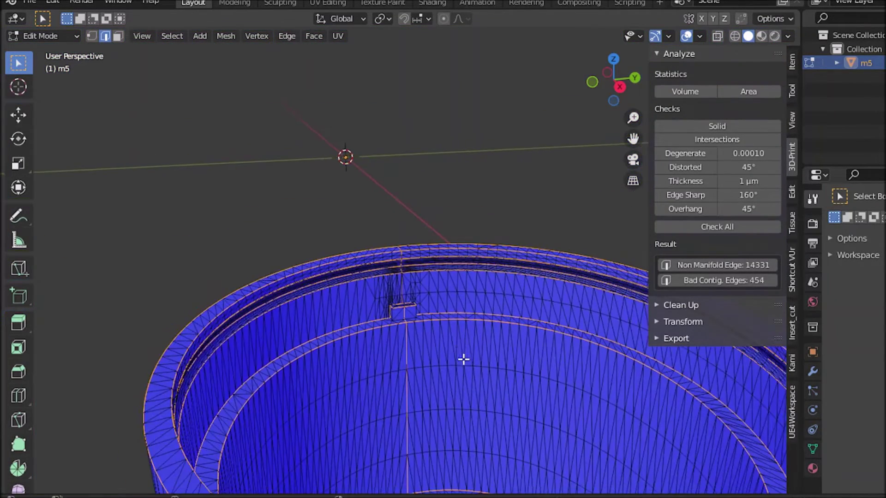
In orthographic view, dissolve the stray vertex on the vertical non-manifold seam of the main tube's outer wall.
{"action": "middle_click_drag", "start_coordinate": [463, 358], "coordinate": [431, 170]}
{"action": "scroll", "coordinate": [430, 274], "scroll_direction": "down", "scroll_amount": 3}
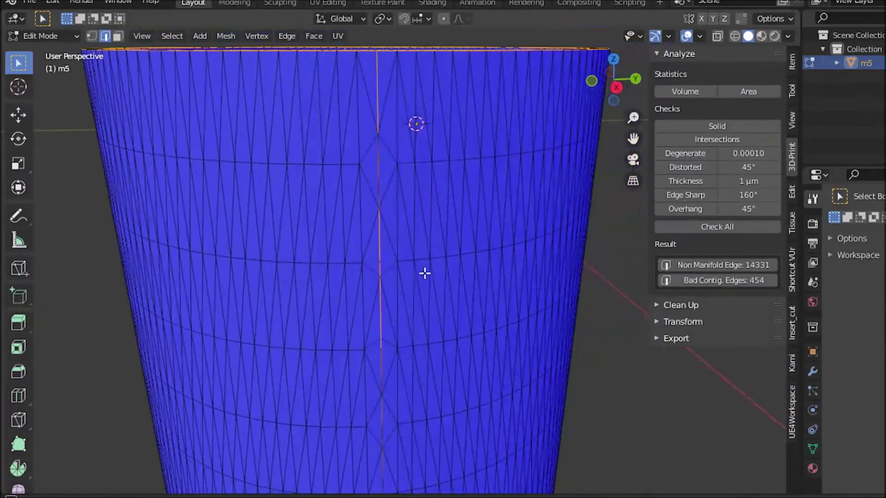
{"action": "key", "text": "KP_5"}
{"action": "scroll", "coordinate": [407, 332], "scroll_direction": "up", "scroll_amount": 1}
{"action": "middle_click_drag", "start_coordinate": [413, 313], "coordinate": [428, 282]}
{"action": "scroll", "coordinate": [441, 222], "scroll_direction": "up", "scroll_amount": 5}
{"action": "scroll", "coordinate": [441, 222], "scroll_direction": "up", "scroll_amount": 6}
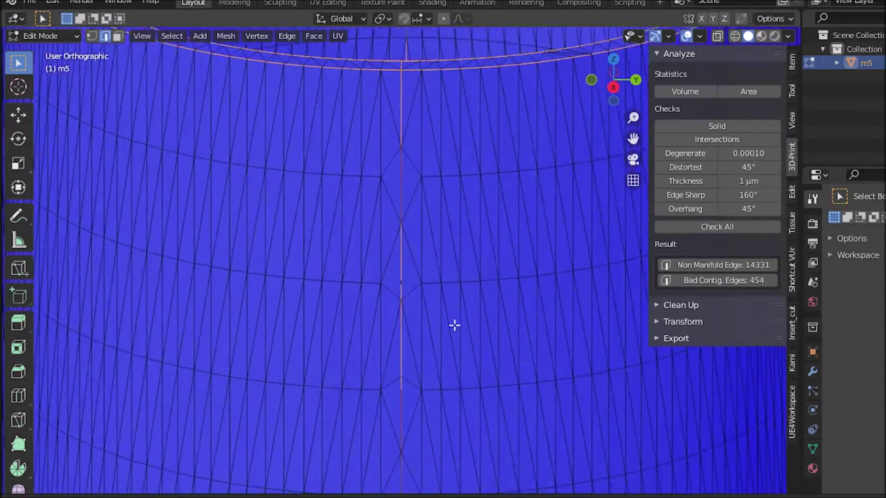
{"action": "scroll", "coordinate": [482, 296], "scroll_direction": "up", "scroll_amount": 4}
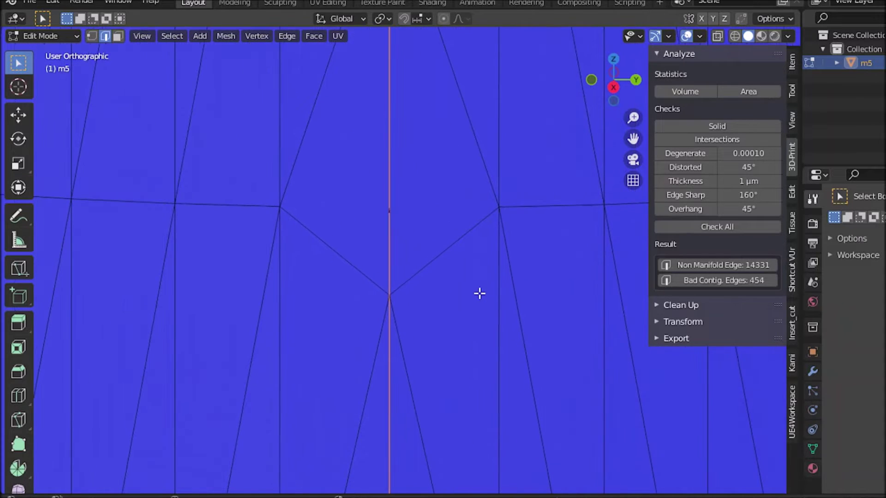
{"action": "key", "text": "1"}
{"action": "middle_click_drag", "start_coordinate": [475, 318], "coordinate": [481, 277], "text": "shift"}
{"action": "left_click_drag", "start_coordinate": [371, 139], "coordinate": [415, 186]}
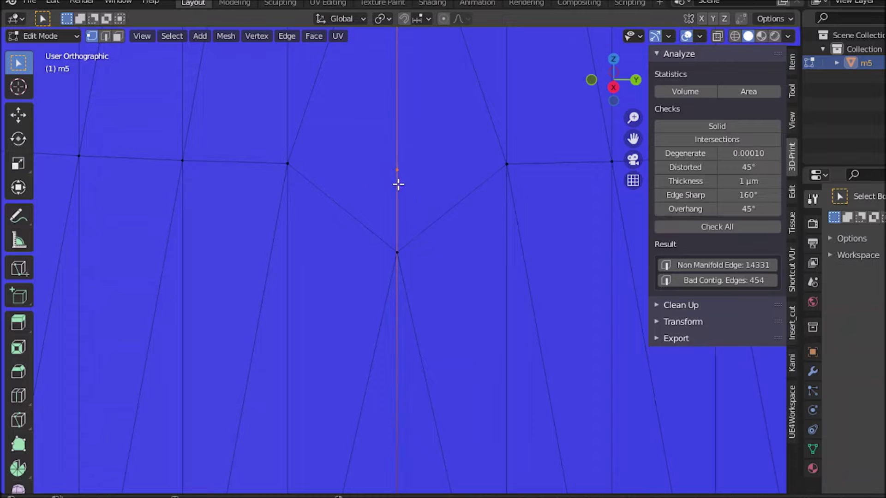
{"action": "key", "text": "x"}
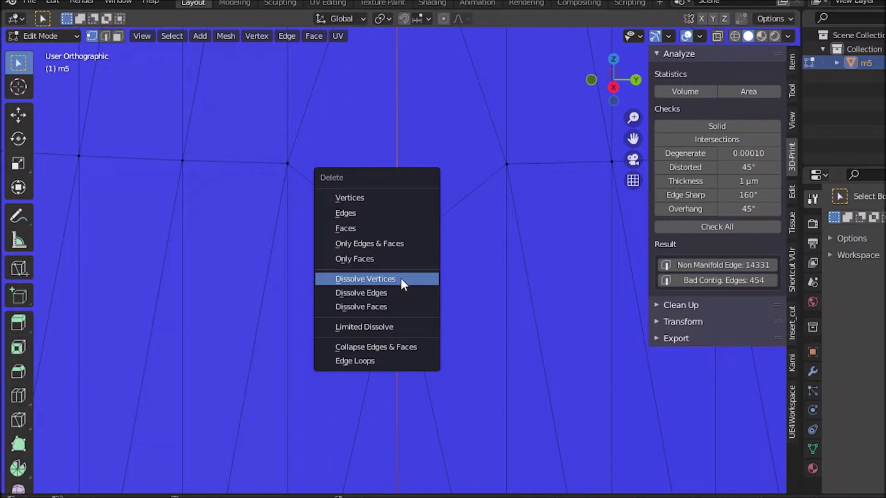
{"action": "left_click", "coordinate": [400, 280]}
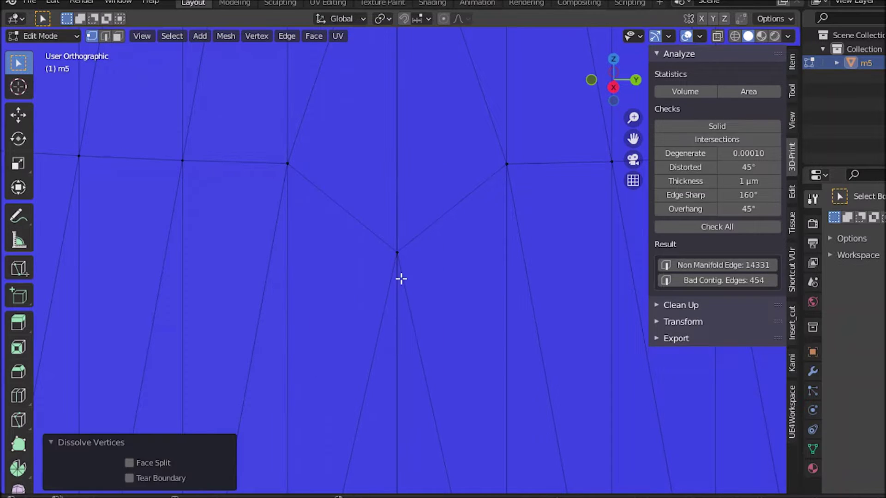
{"action": "middle_click_drag", "start_coordinate": [405, 234], "coordinate": [413, 336], "text": "shift"}
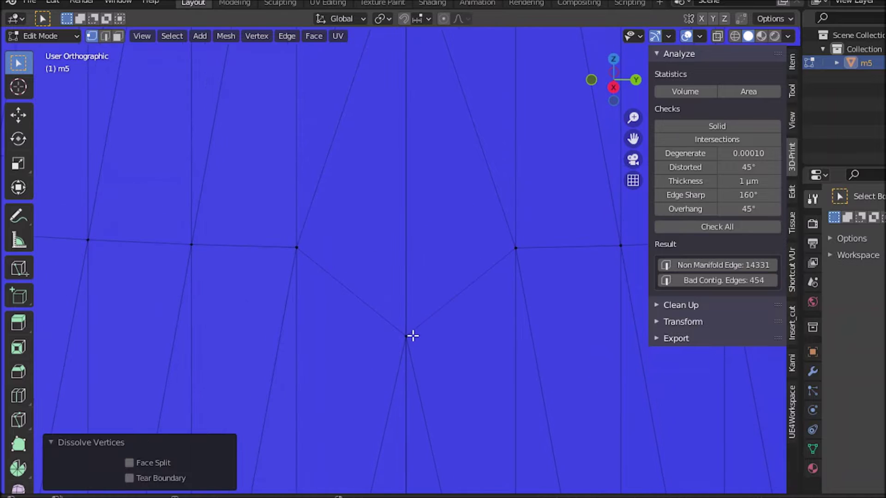
{"action": "left_click", "coordinate": [412, 335]}
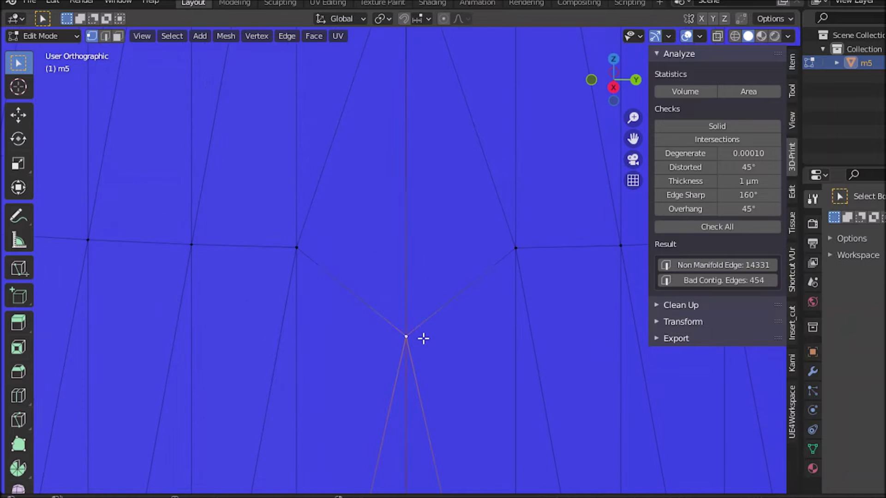
{"action": "key", "text": "g"}
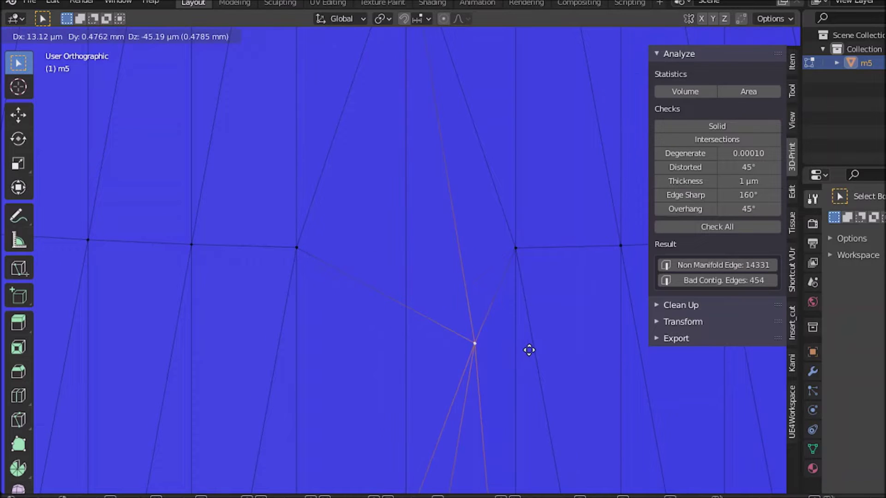
{"action": "key", "text": "Escape"}
Dissolve the next stray vertex further up the same vertical seam of the outer wall.
{"action": "scroll", "coordinate": [475, 178], "scroll_direction": "down", "scroll_amount": 5}
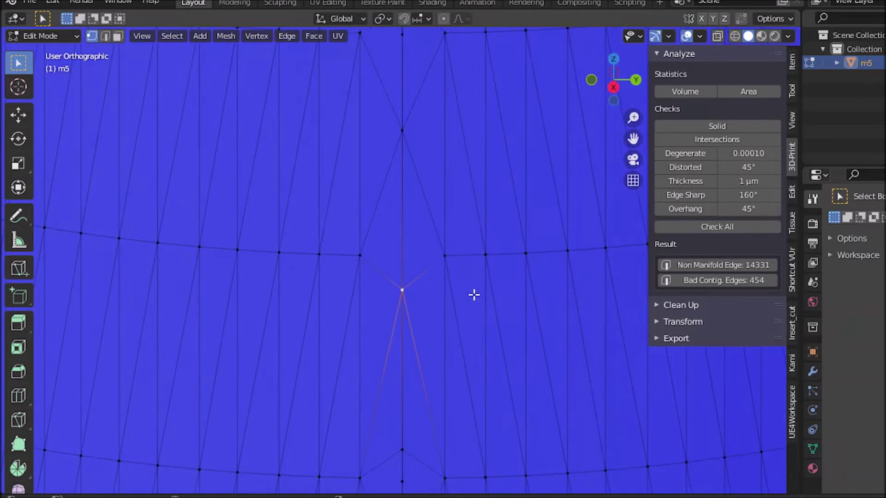
{"action": "scroll", "coordinate": [445, 243], "scroll_direction": "up", "scroll_amount": 5, "text": "shift"}
{"action": "left_click_drag", "start_coordinate": [397, 183], "coordinate": [428, 229]}
{"action": "key", "text": "x"}
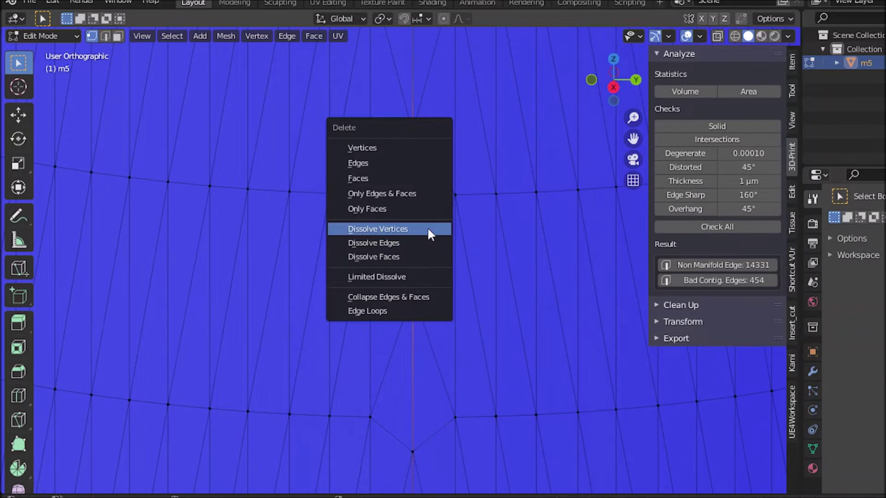
{"action": "left_click", "coordinate": [428, 230]}
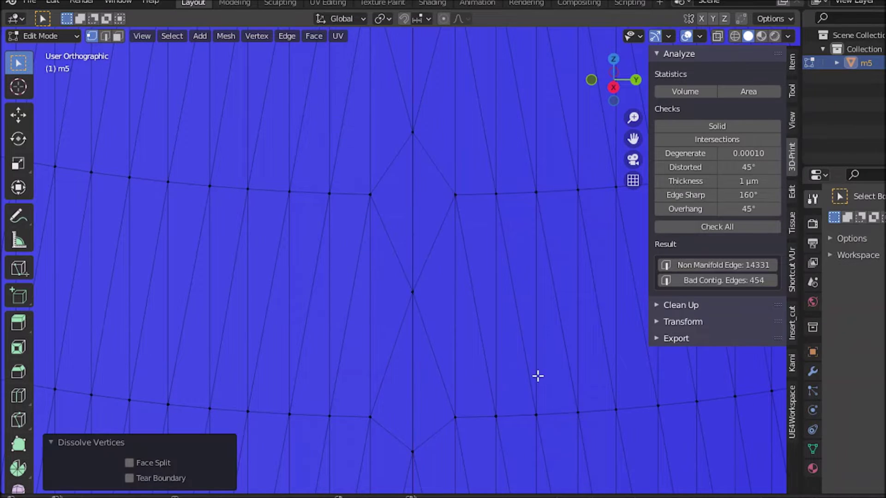
Rerun the Solid check and select the remaining non-manifold edges.
{"action": "scroll", "coordinate": [537, 376], "scroll_direction": "down", "scroll_amount": 1, "text": "shift"}
{"action": "scroll", "coordinate": [538, 376], "scroll_direction": "down", "scroll_amount": 1, "text": "ctrl"}
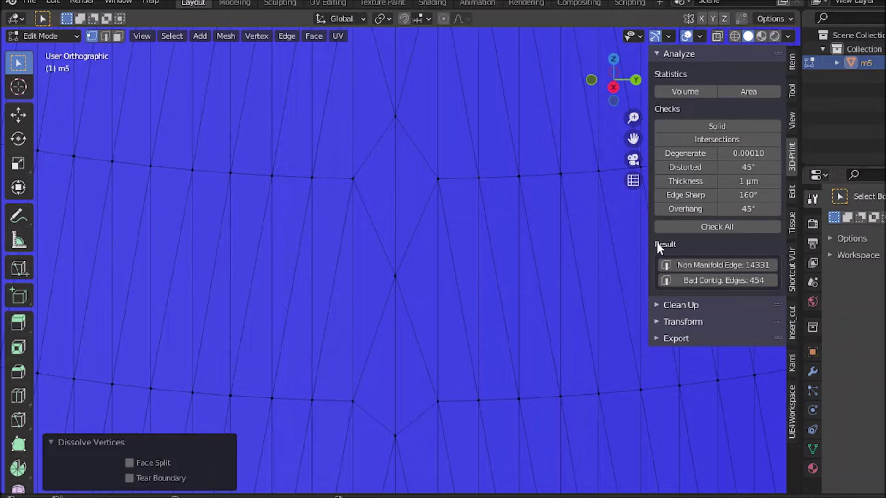
{"action": "left_click", "coordinate": [701, 126]}
{"action": "left_click", "coordinate": [725, 265]}
Examine the non-manifold edges along the outer seam and the gap where the side pipe joins the main tube.
{"action": "scroll", "coordinate": [514, 249], "scroll_direction": "down", "scroll_amount": 6, "text": "shift"}
{"action": "scroll", "coordinate": [482, 323], "scroll_direction": "up", "scroll_amount": 2, "text": "ctrl"}
{"action": "scroll", "coordinate": [478, 317], "scroll_direction": "down", "scroll_amount": 3}
{"action": "scroll", "coordinate": [443, 352], "scroll_direction": "down", "scroll_amount": 3, "text": "shift"}
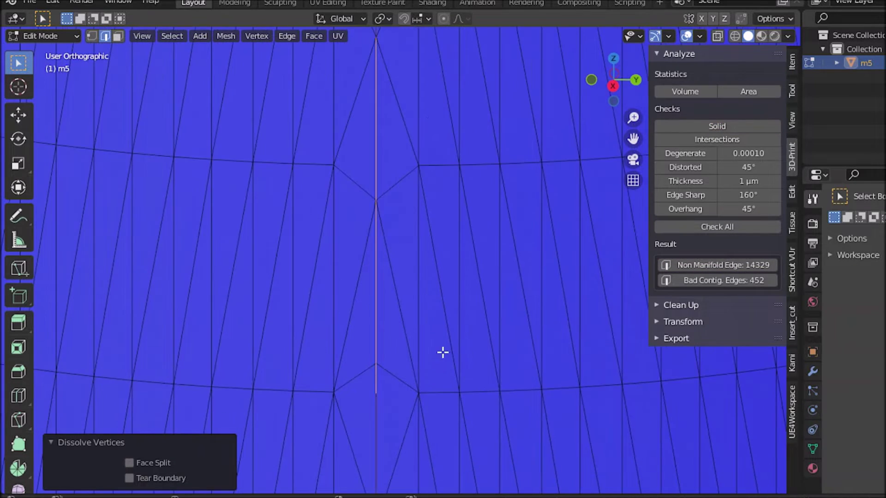
{"action": "scroll", "coordinate": [474, 372], "scroll_direction": "down", "scroll_amount": 8}
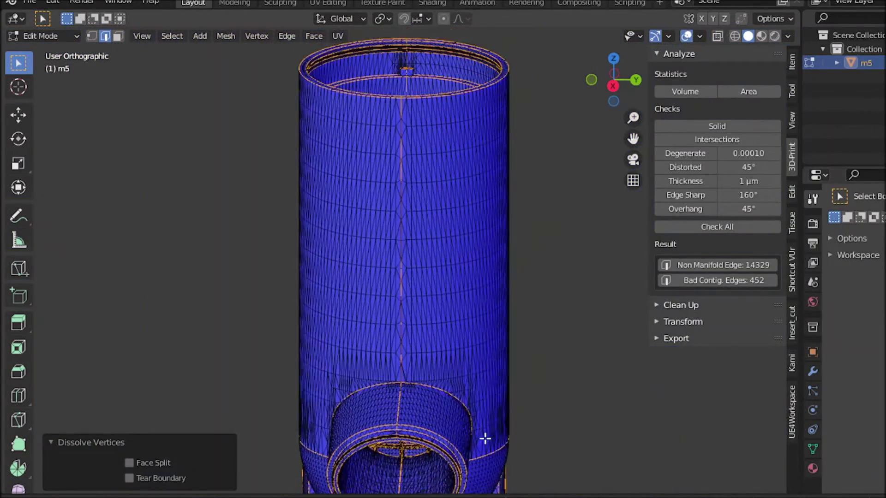
{"action": "scroll", "coordinate": [485, 439], "scroll_direction": "down", "scroll_amount": 3, "text": "shift"}
{"action": "middle_click_drag", "start_coordinate": [479, 314], "coordinate": [345, 366]}
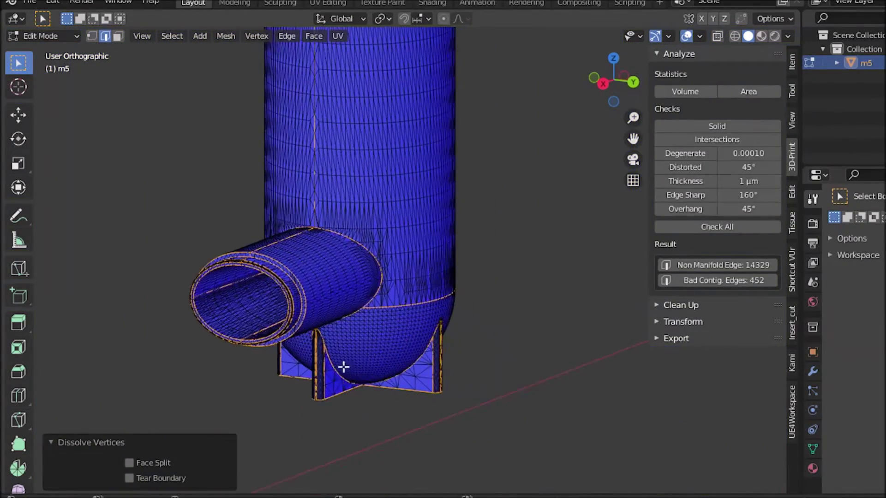
{"action": "scroll", "coordinate": [364, 295], "scroll_direction": "up", "scroll_amount": 5}
{"action": "scroll", "coordinate": [465, 349], "scroll_direction": "up", "scroll_amount": 8}
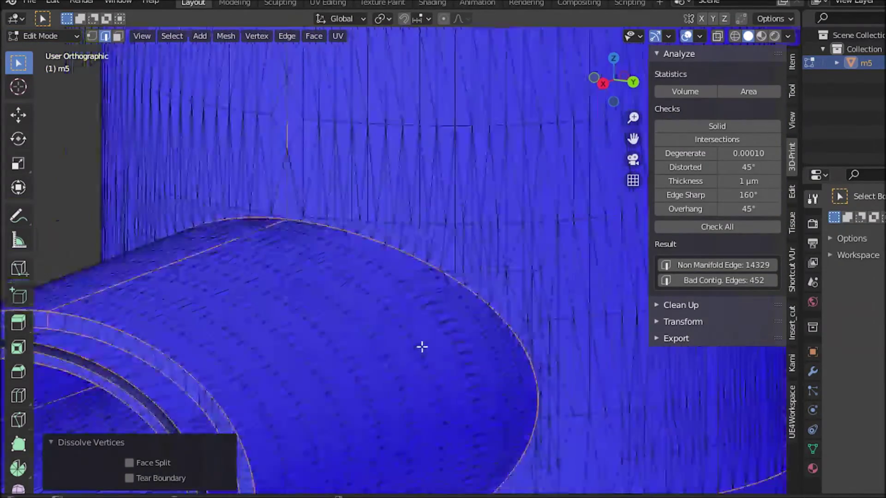
{"action": "scroll", "coordinate": [462, 284], "scroll_direction": "up", "scroll_amount": 10}
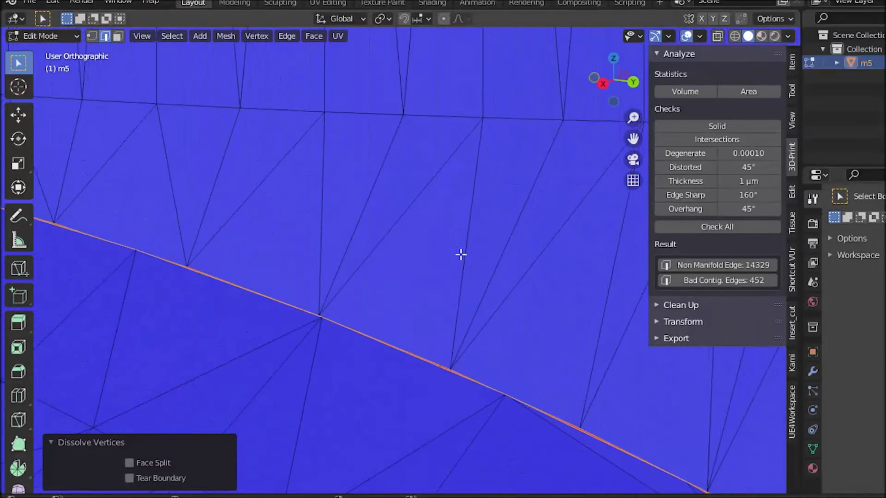
{"action": "scroll", "coordinate": [454, 350], "scroll_direction": "up", "scroll_amount": 4}
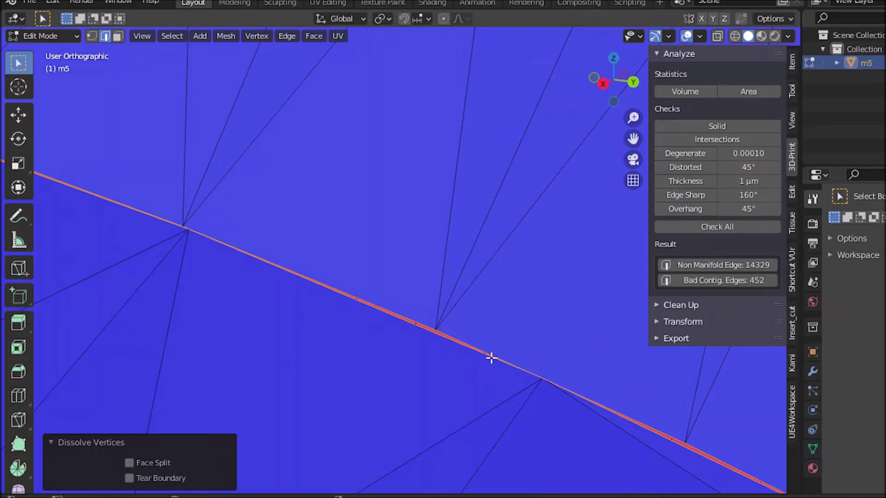
{"action": "middle_click_drag", "start_coordinate": [486, 355], "coordinate": [479, 352], "text": "shift"}
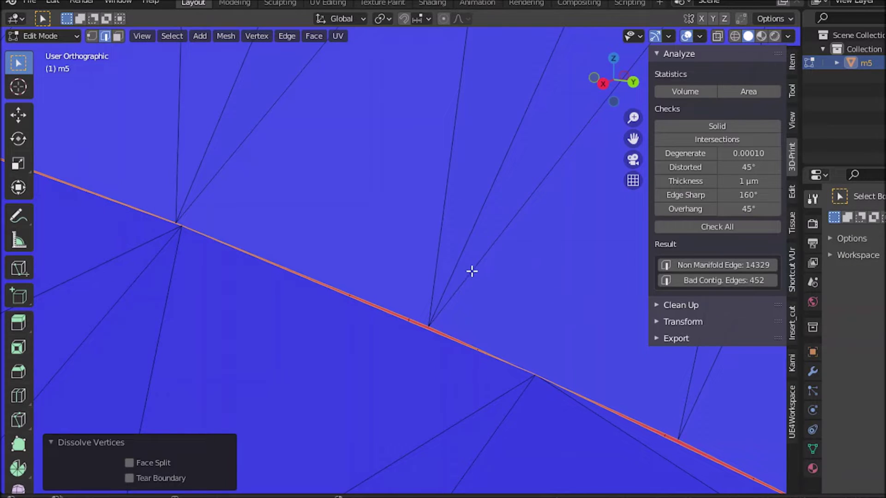
Merge the two nearly coincident vertices on the side pipe's junction edge at their center.
{"action": "key", "text": "1"}
{"action": "left_click_drag", "start_coordinate": [159, 194], "coordinate": [200, 252]}
{"action": "middle_click_drag", "start_coordinate": [220, 249], "coordinate": [241, 249], "text": "shift"}
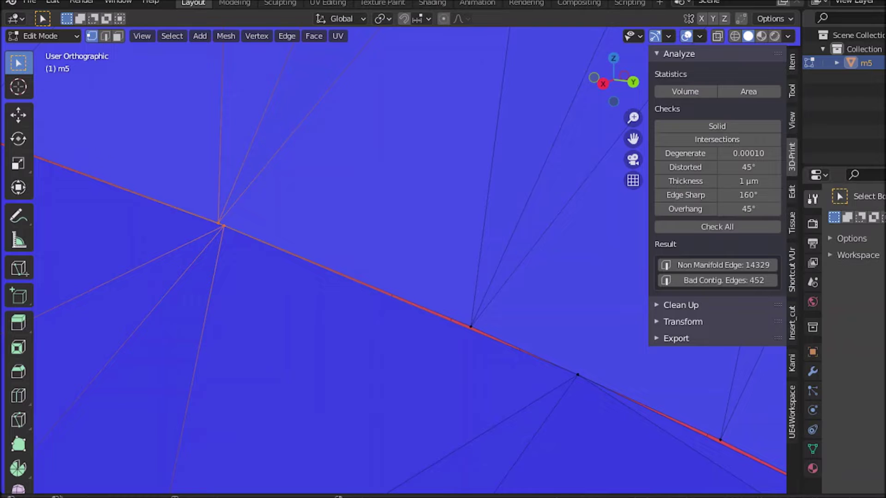
{"action": "key", "text": "m"}
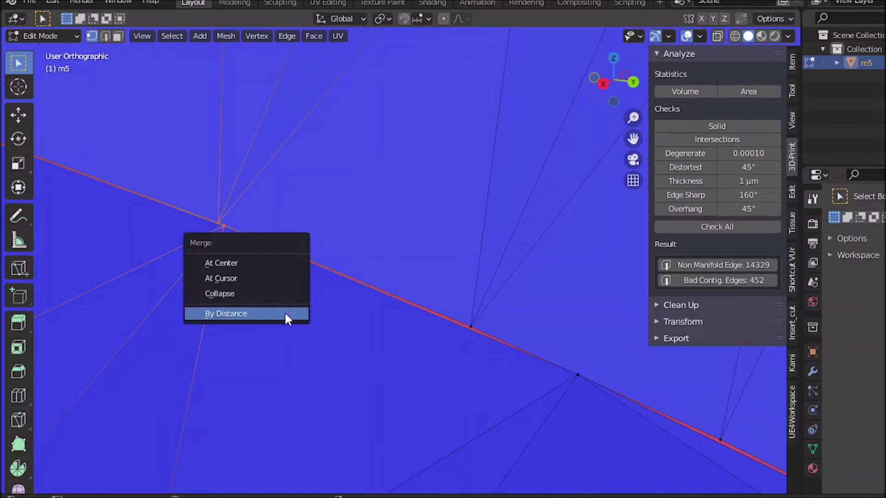
{"action": "left_click", "coordinate": [264, 263]}
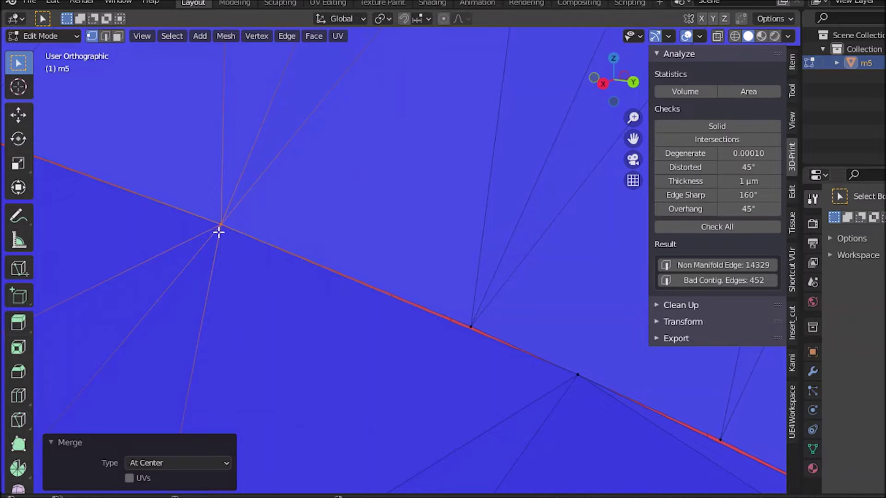
Merge the next two vertices on opposite sides of the junction gap at their center.
{"action": "left_click", "coordinate": [473, 328]}
{"action": "left_click", "coordinate": [578, 375]}
{"action": "left_click", "coordinate": [472, 337], "text": "shift"}
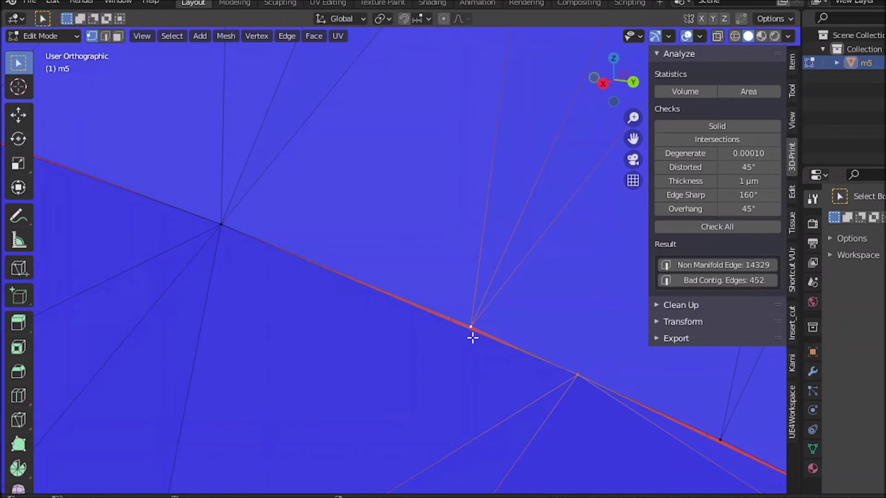
{"action": "key", "text": "m"}
{"action": "left_click", "coordinate": [472, 338]}
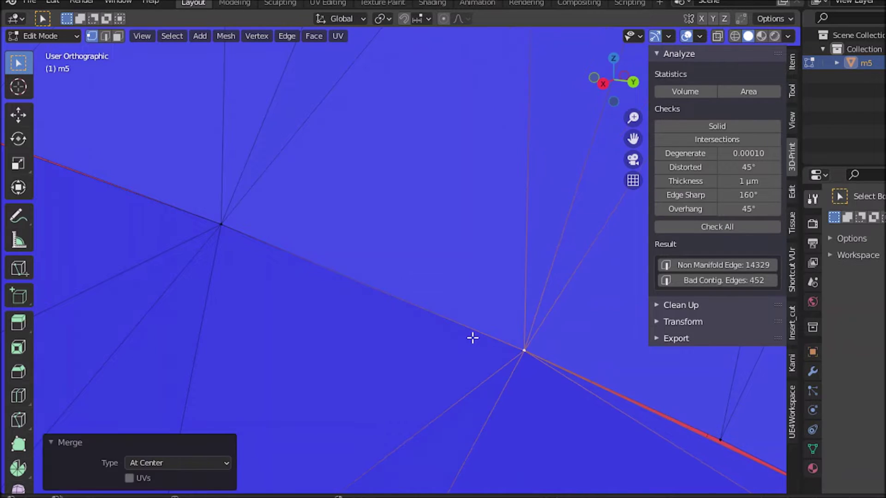
Merge the close vertex pair further along the junction gap at its center, skipping the single vertex in between.
{"action": "scroll", "coordinate": [587, 389], "scroll_direction": "down", "scroll_amount": 2}
{"action": "middle_click_drag", "start_coordinate": [587, 389], "coordinate": [428, 321], "text": "shift"}
{"action": "left_click_drag", "start_coordinate": [586, 338], "coordinate": [648, 408]}
{"action": "middle_click_drag", "start_coordinate": [621, 402], "coordinate": [537, 386], "text": "shift"}
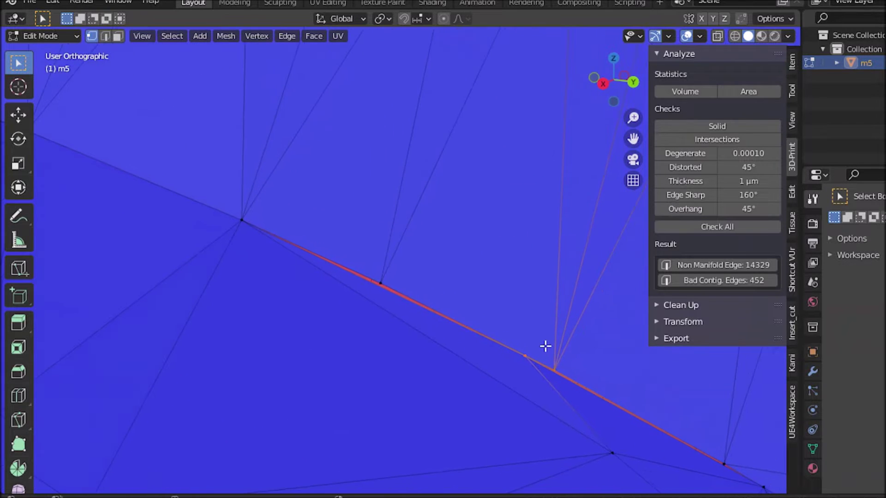
{"action": "key", "text": "m"}
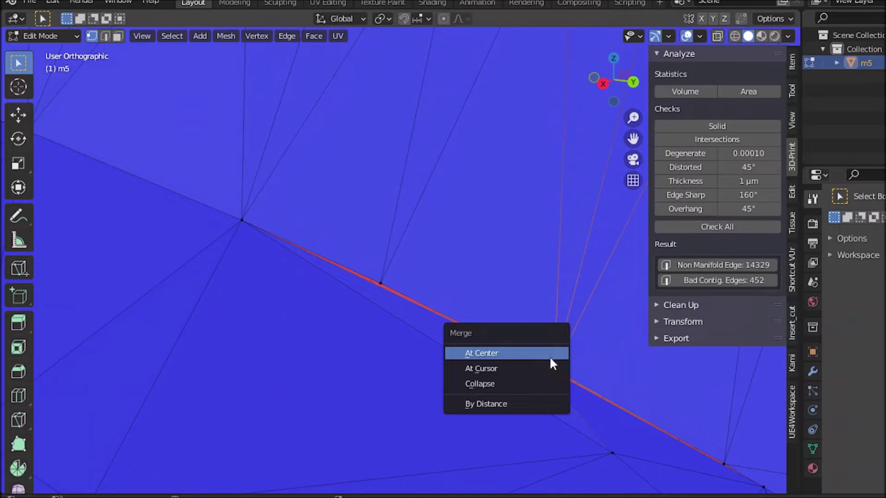
{"action": "left_click", "coordinate": [550, 356]}
Rerun the solid check after the junction merges and select the mesh's remaining non-manifold edges.
{"action": "middle_click_drag", "start_coordinate": [601, 389], "coordinate": [564, 368], "text": "shift"}
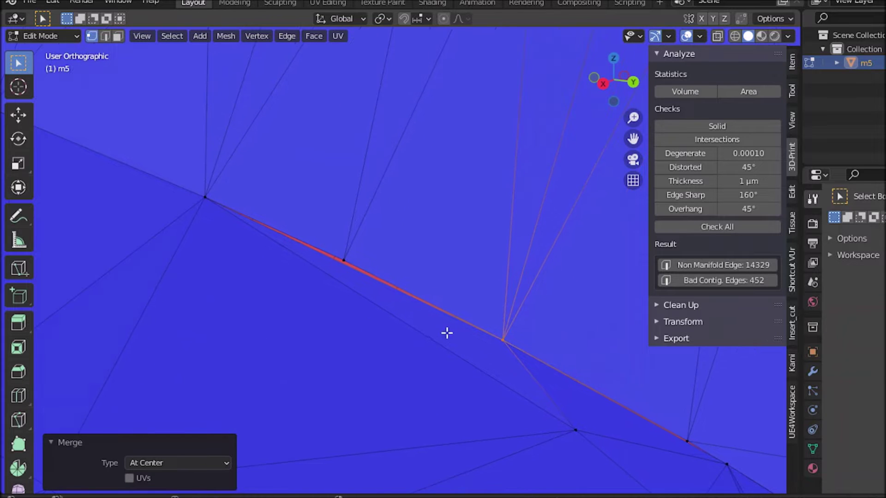
{"action": "left_click", "coordinate": [193, 197], "text": "shift"}
{"action": "left_click", "coordinate": [342, 253], "text": "shift"}
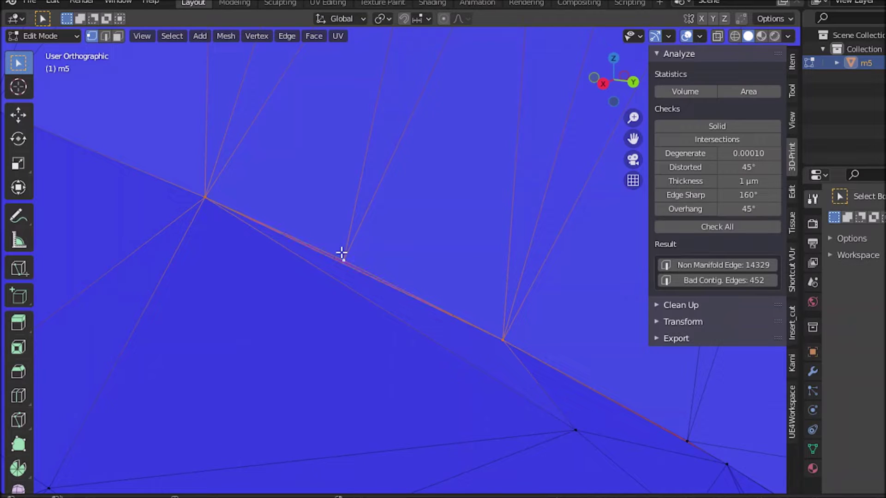
{"action": "scroll", "coordinate": [483, 227], "scroll_direction": "down", "scroll_amount": 1}
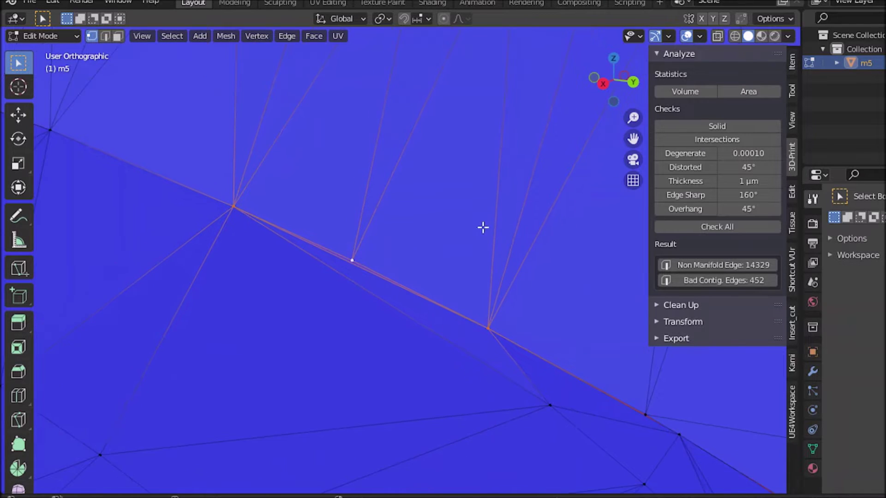
{"action": "left_click", "coordinate": [715, 125]}
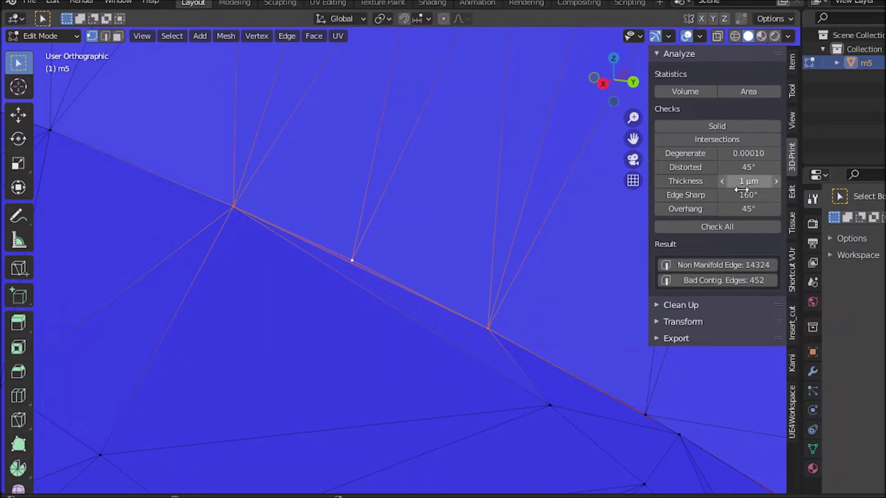
{"action": "left_click", "coordinate": [745, 265]}
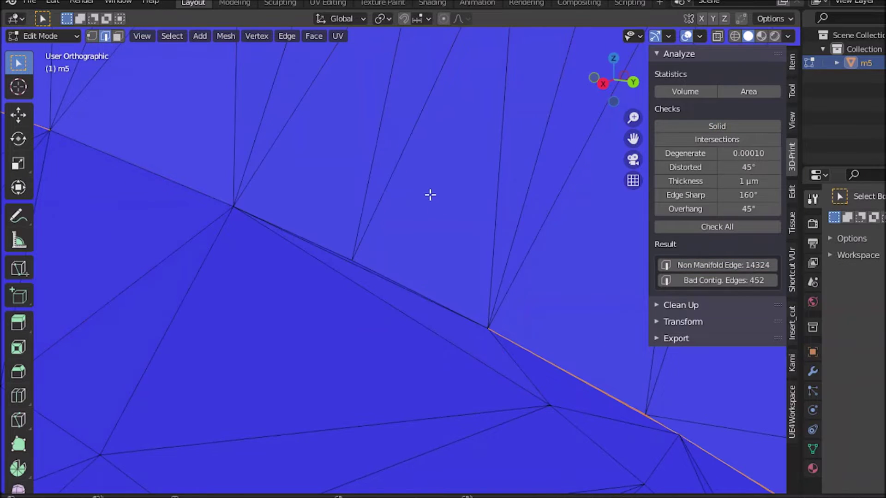
Examine the selected non-manifold edges around the side pipe junction and along the pipe and main tube.
{"action": "scroll", "coordinate": [438, 207], "scroll_direction": "down", "scroll_amount": 3}
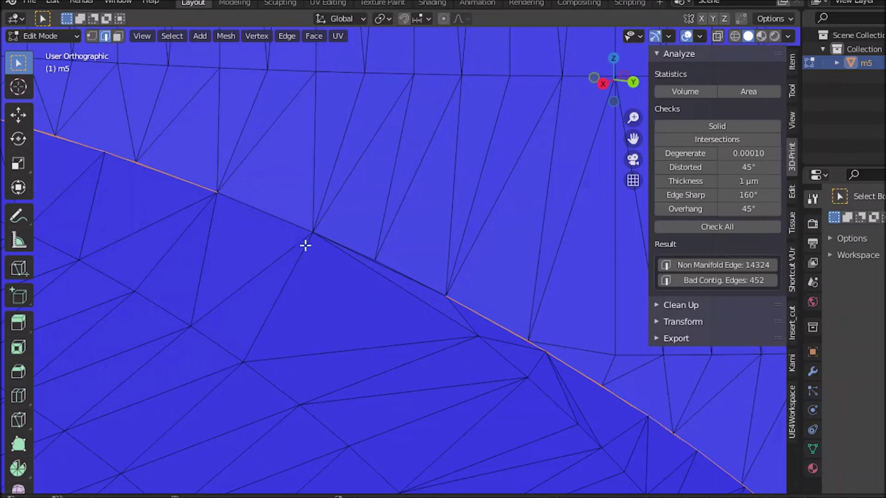
{"action": "scroll", "coordinate": [434, 323], "scroll_direction": "down", "scroll_amount": 5}
{"action": "scroll", "coordinate": [366, 281], "scroll_direction": "down", "scroll_amount": 3}
{"action": "middle_click_drag", "start_coordinate": [366, 281], "coordinate": [355, 245]}
{"action": "scroll", "coordinate": [365, 242], "scroll_direction": "up", "scroll_amount": 4}
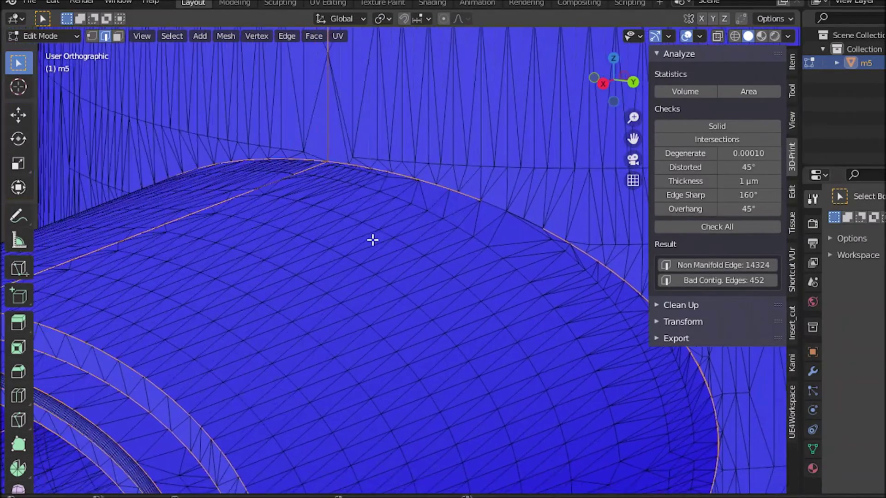
{"action": "scroll", "coordinate": [377, 323], "scroll_direction": "down", "scroll_amount": 4}
{"action": "middle_click_drag", "start_coordinate": [380, 372], "coordinate": [380, 326], "text": "shift"}
{"action": "scroll", "coordinate": [374, 342], "scroll_direction": "up", "scroll_amount": 3}
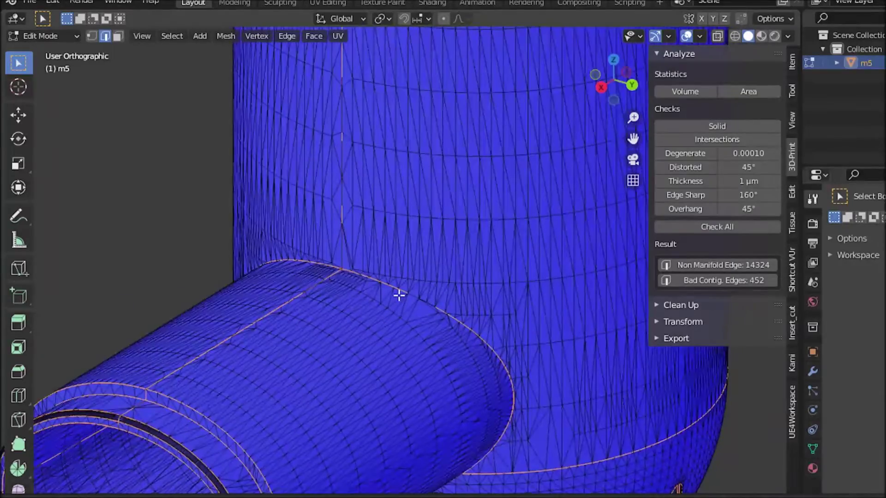
{"action": "scroll", "coordinate": [400, 340], "scroll_direction": "down", "scroll_amount": 4}
{"action": "scroll", "coordinate": [400, 360], "scroll_direction": "up", "scroll_amount": 2}
Merge all vertices of the mesh by distance with a merge distance of 0.104 mm.
{"action": "key", "text": "a"}
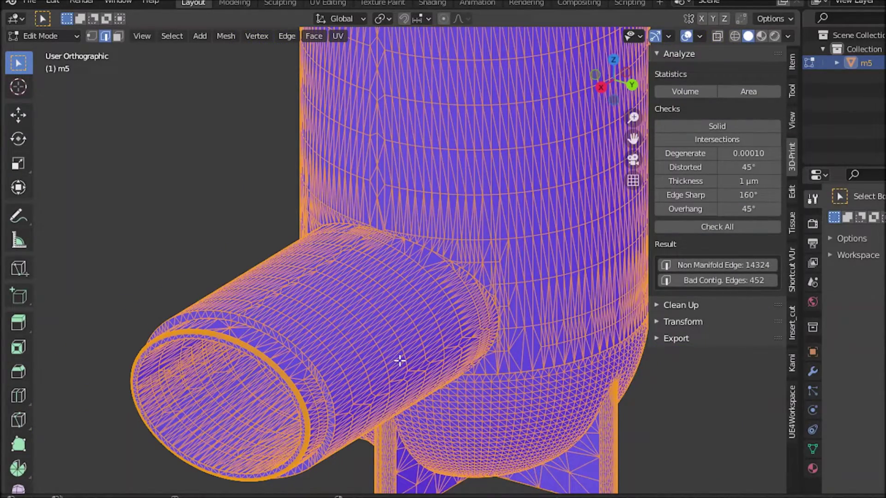
{"action": "key", "text": "m"}
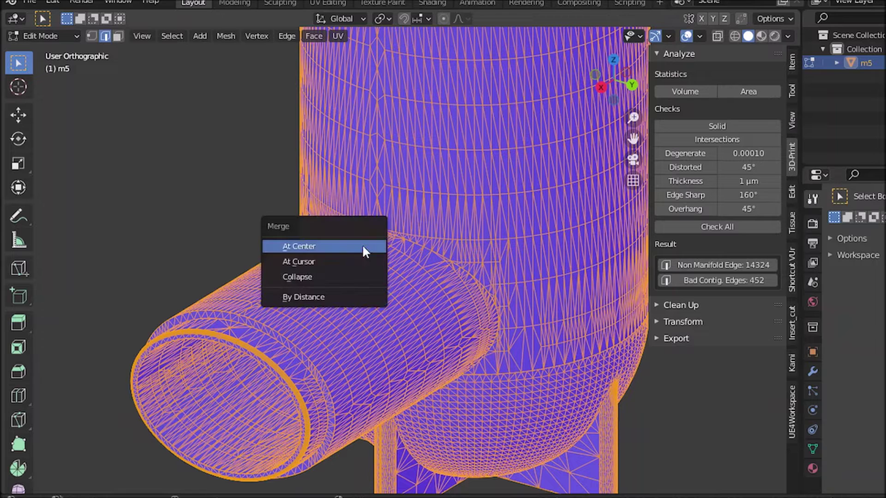
{"action": "left_click", "coordinate": [356, 298]}
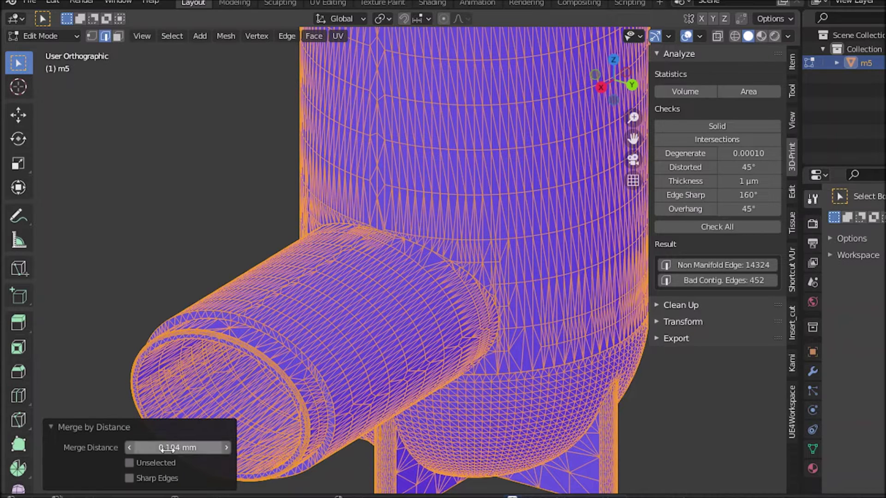
Rerun the solid check and inspect the non-manifold and bad contiguous edges around the main tube's open rim.
{"action": "scroll", "coordinate": [361, 174], "scroll_direction": "up", "scroll_amount": 10, "text": "shift"}
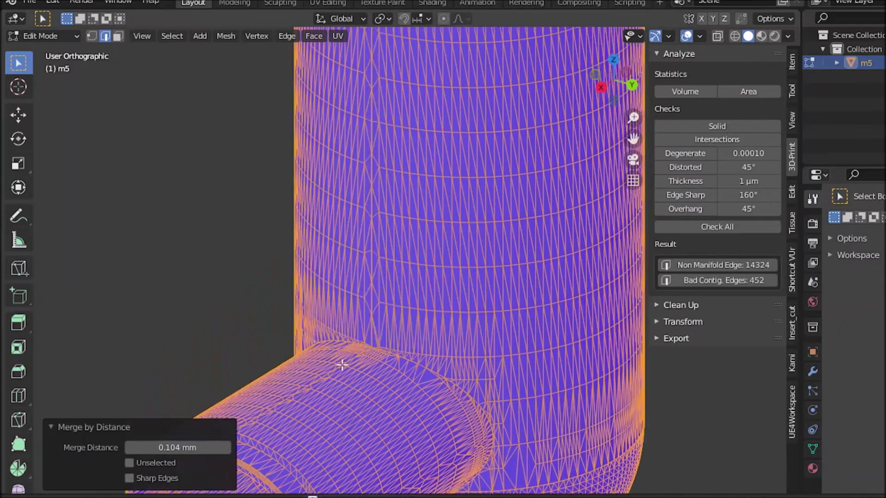
{"action": "scroll", "coordinate": [450, 251], "scroll_direction": "up", "scroll_amount": 4, "text": "shift"}
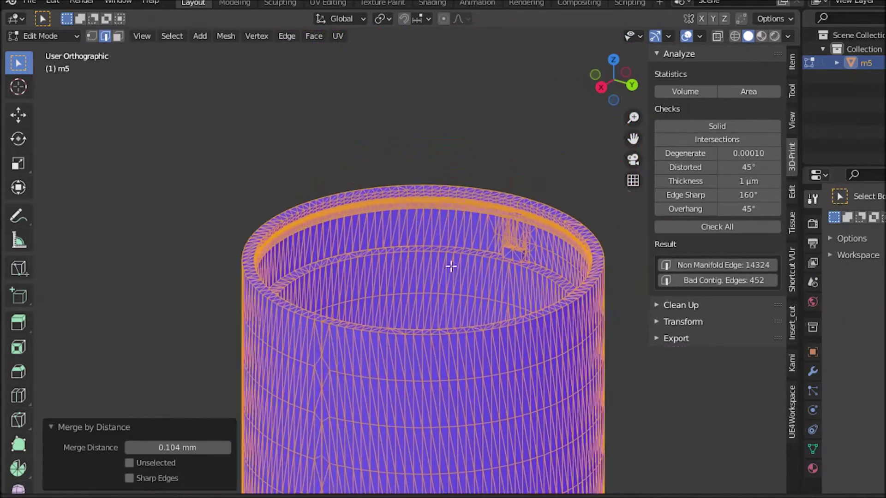
{"action": "scroll", "coordinate": [451, 263], "scroll_direction": "up", "scroll_amount": 4}
{"action": "scroll", "coordinate": [480, 247], "scroll_direction": "up", "scroll_amount": 3}
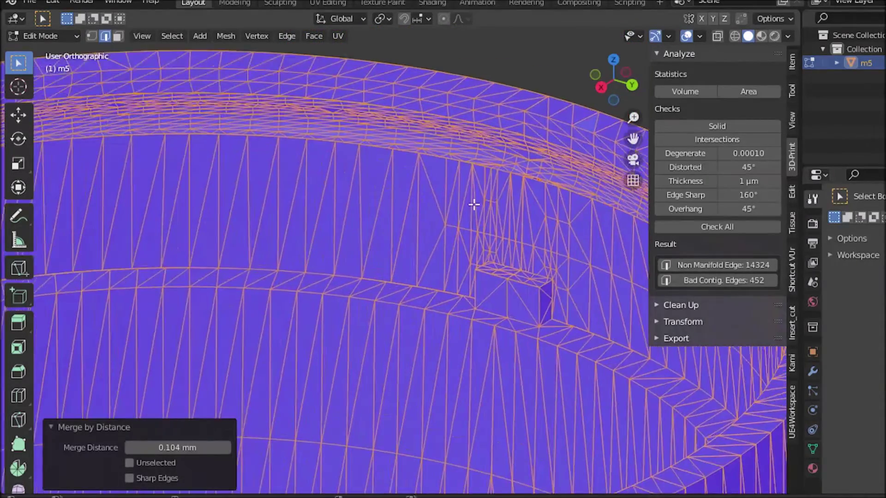
{"action": "left_click", "coordinate": [711, 126]}
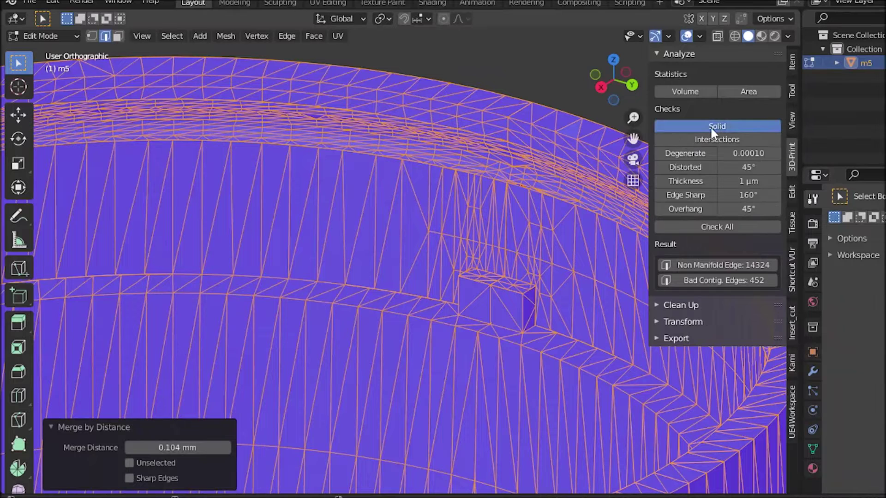
{"action": "left_click", "coordinate": [732, 263]}
{"action": "scroll", "coordinate": [548, 227], "scroll_direction": "down", "scroll_amount": 4}
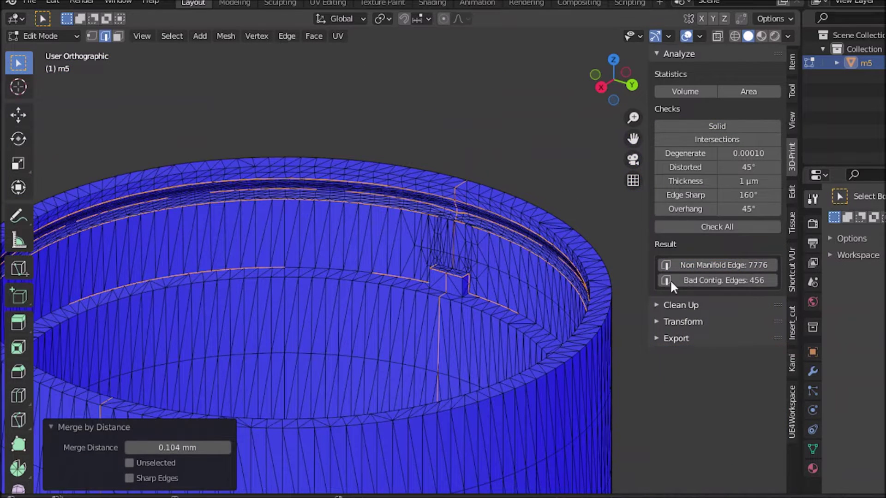
{"action": "left_click", "coordinate": [713, 281]}
{"action": "scroll", "coordinate": [478, 293], "scroll_direction": "down", "scroll_amount": 3}
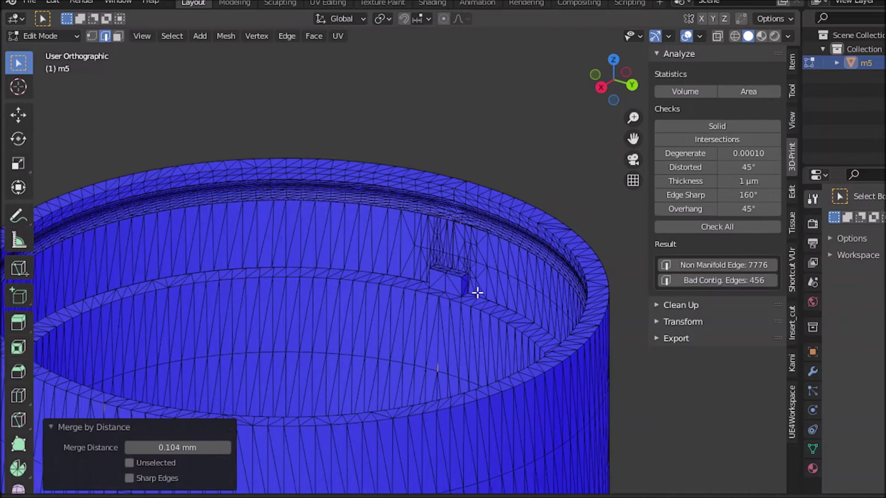
Recalculate the normals of the whole mesh to the outside and recheck its bad contiguous edges.
{"action": "key", "text": "a"}
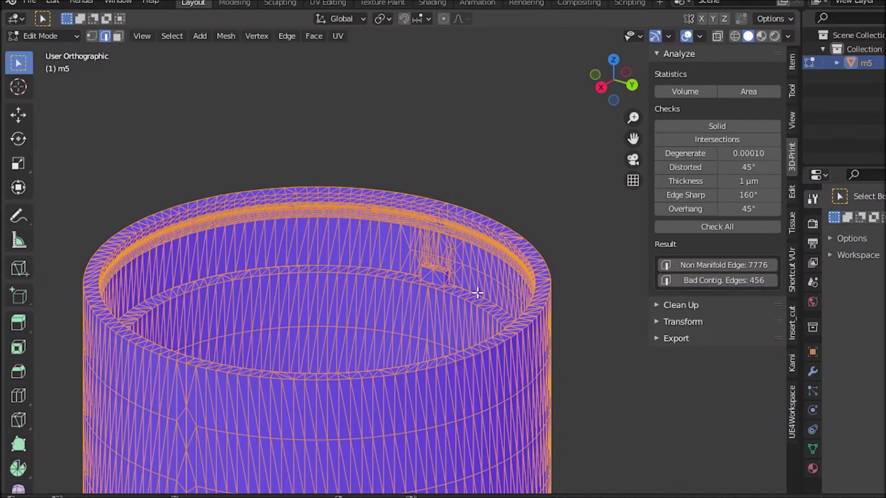
{"action": "key", "text": "shift+n"}
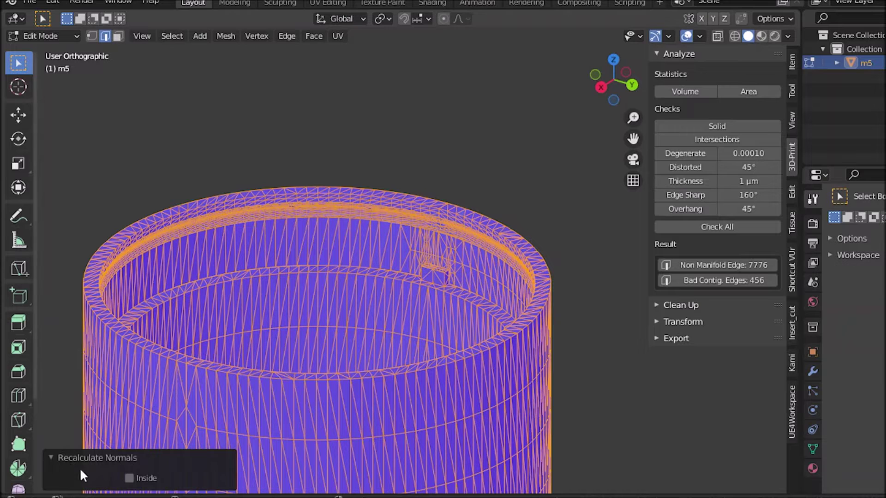
{"action": "left_click", "coordinate": [723, 126]}
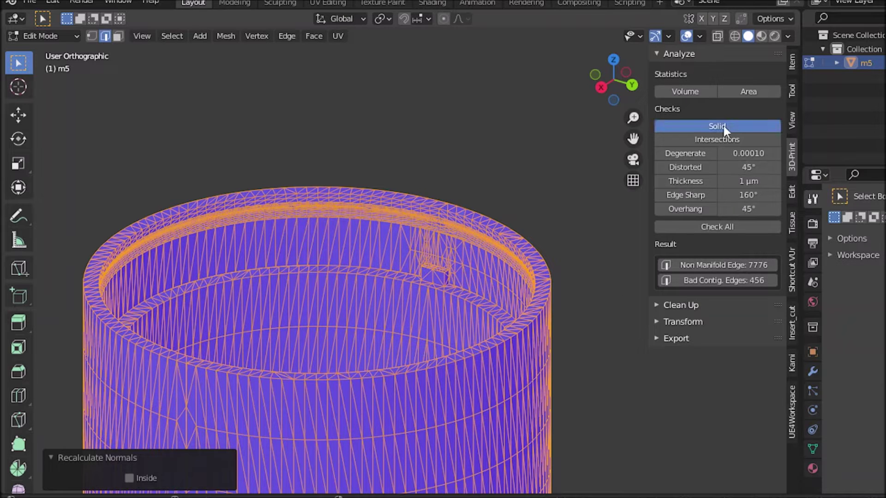
{"action": "left_click", "coordinate": [745, 281]}
{"action": "scroll", "coordinate": [493, 293], "scroll_direction": "down", "scroll_amount": 4}
{"action": "middle_click_drag", "start_coordinate": [492, 293], "coordinate": [517, 209], "text": "shift"}
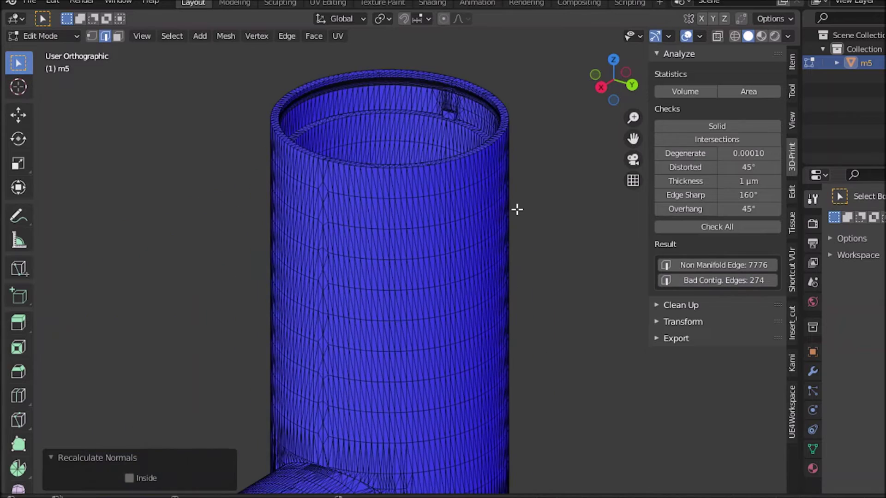
Examine the face orientation on the main tube and inside the side pipe's open end.
{"action": "scroll", "coordinate": [517, 210], "scroll_direction": "down", "scroll_amount": 3, "text": "shift"}
{"action": "scroll", "coordinate": [517, 210], "scroll_direction": "down", "scroll_amount": 2}
{"action": "key", "text": "shift+z"}
{"action": "key", "text": "shift+z"}
{"action": "scroll", "coordinate": [456, 337], "scroll_direction": "up", "scroll_amount": 5}
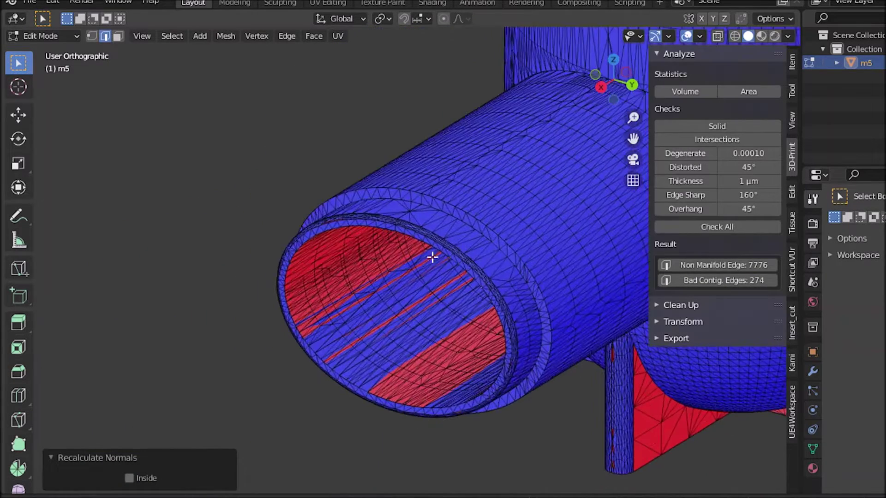
{"action": "scroll", "coordinate": [432, 257], "scroll_direction": "up", "scroll_amount": 8}
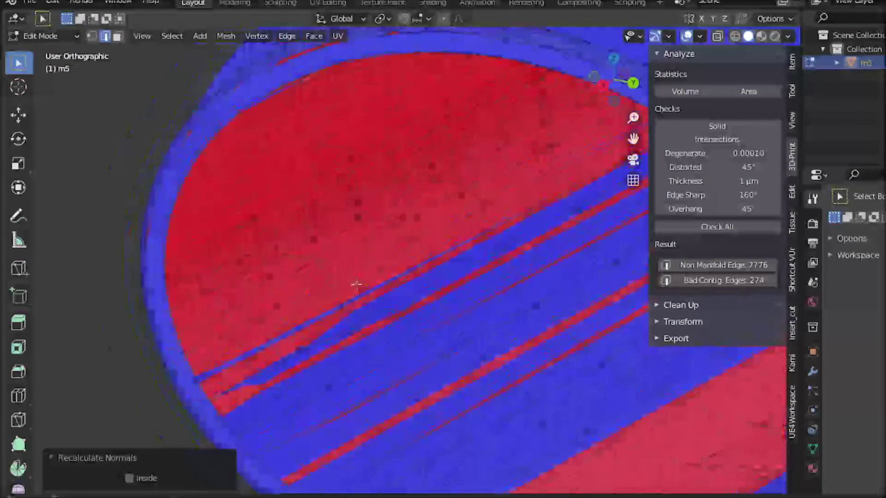
Try selecting all faces linked to one face on the side pipe's inner wall.
{"action": "left_click", "coordinate": [339, 191]}
{"action": "key", "text": "3"}
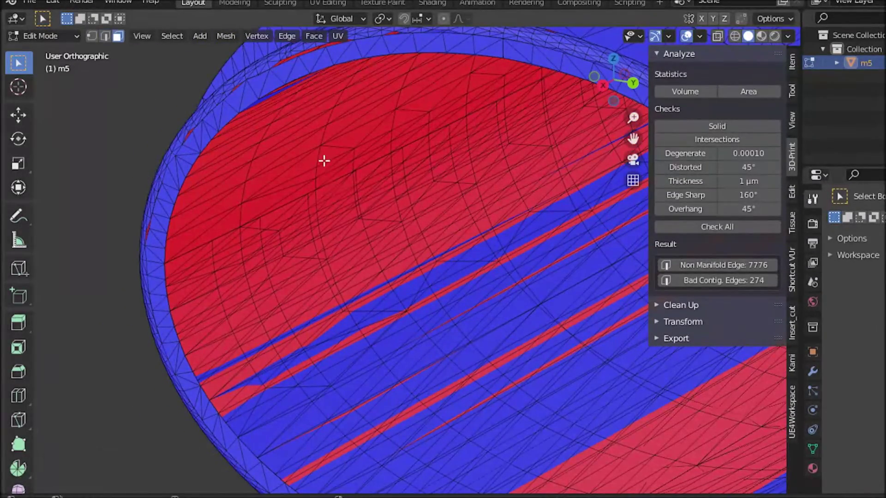
{"action": "left_click", "coordinate": [324, 161]}
{"action": "key", "text": "ctrl+l"}
{"action": "scroll", "coordinate": [325, 162], "scroll_direction": "down", "scroll_amount": 8}
{"action": "middle_click_drag", "start_coordinate": [379, 169], "coordinate": [289, 408]}
{"action": "scroll", "coordinate": [382, 272], "scroll_direction": "up", "scroll_amount": 5}
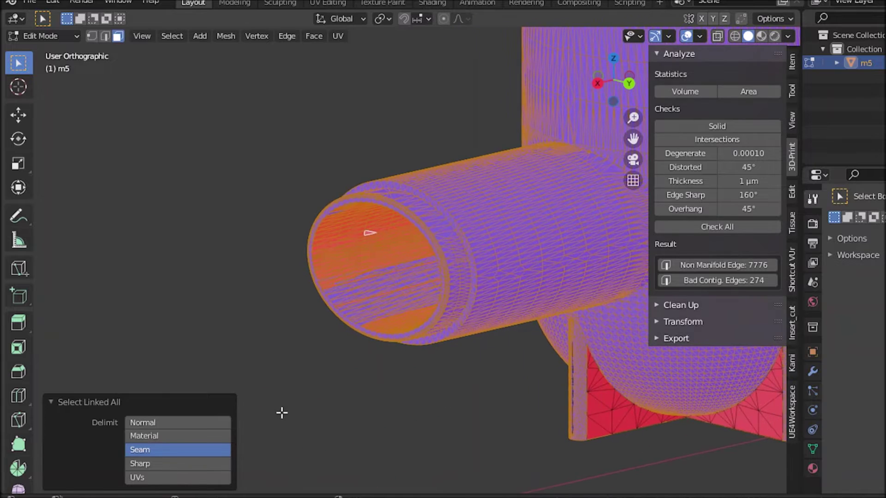
{"action": "scroll", "coordinate": [411, 271], "scroll_direction": "up", "scroll_amount": 5}
{"action": "key", "text": "alt+a"}
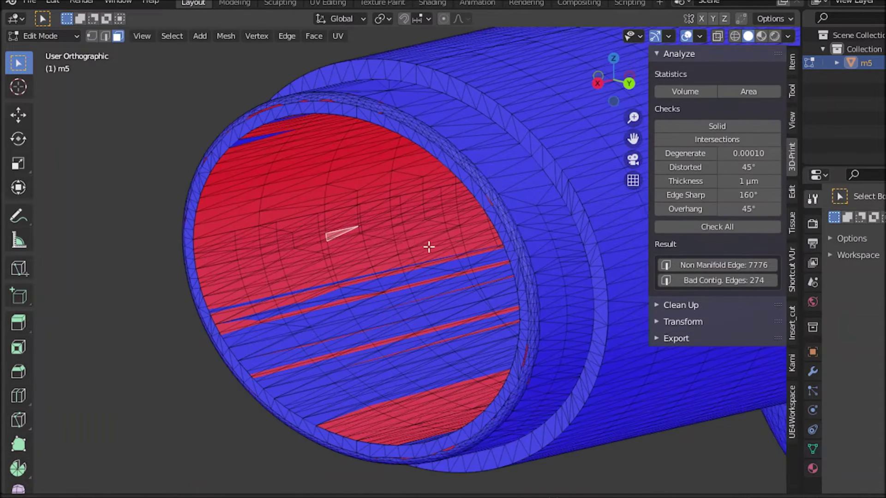
Try moving a single triangular face beside the side pipe's inner rim to test how it is connected.
{"action": "middle_click_drag", "start_coordinate": [407, 242], "coordinate": [475, 253], "text": "shift"}
{"action": "scroll", "coordinate": [267, 275], "scroll_direction": "up", "scroll_amount": 5}
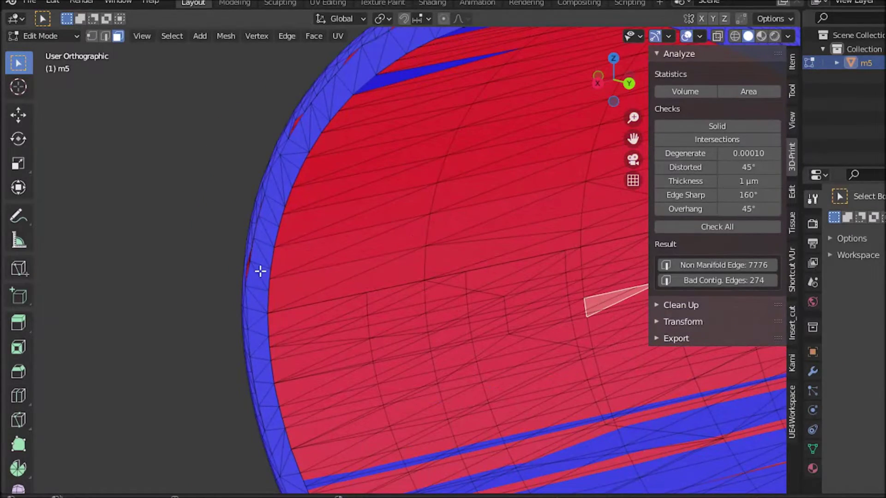
{"action": "left_click", "coordinate": [259, 269]}
{"action": "scroll", "coordinate": [360, 320], "scroll_direction": "up", "scroll_amount": 2}
{"action": "left_click", "coordinate": [381, 302]}
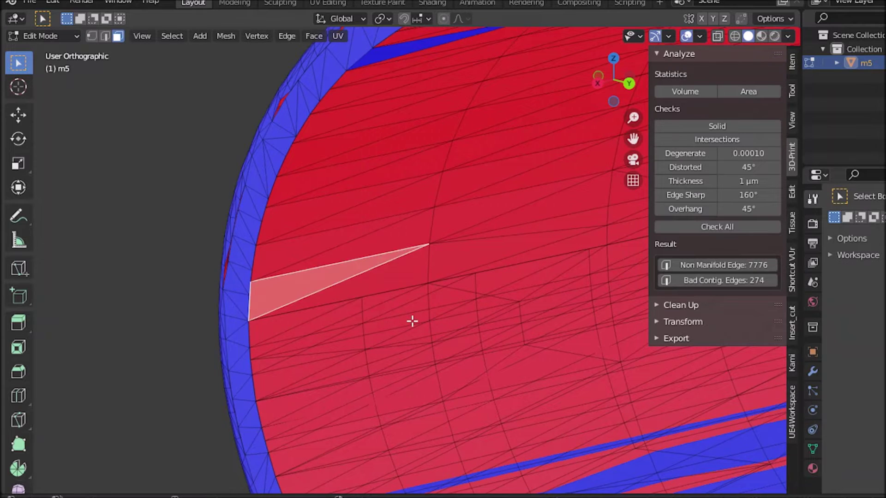
{"action": "key", "text": "g"}
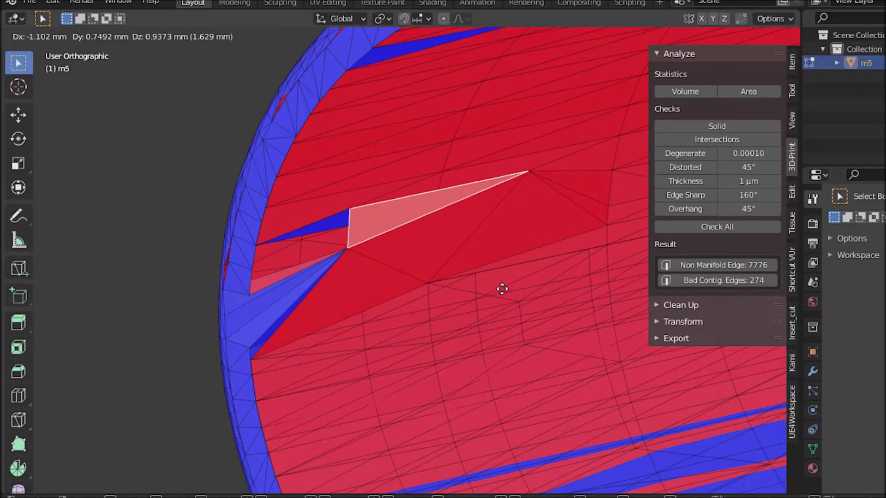
{"action": "key", "text": "Escape"}
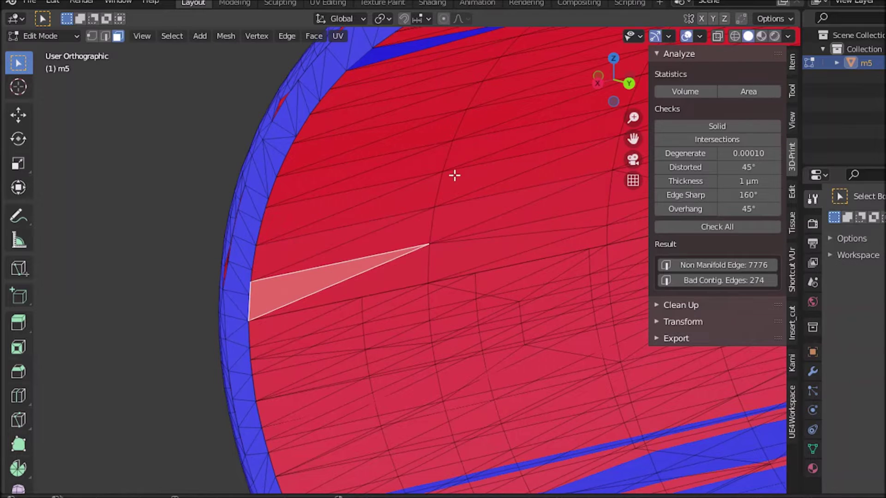
Select every edge of the mesh in edge select mode and examine the wireframe around the side pipe.
{"action": "scroll", "coordinate": [444, 328], "scroll_direction": "down", "scroll_amount": 5}
{"action": "middle_click_drag", "start_coordinate": [450, 435], "coordinate": [375, 382]}
{"action": "scroll", "coordinate": [376, 382], "scroll_direction": "down", "scroll_amount": 1}
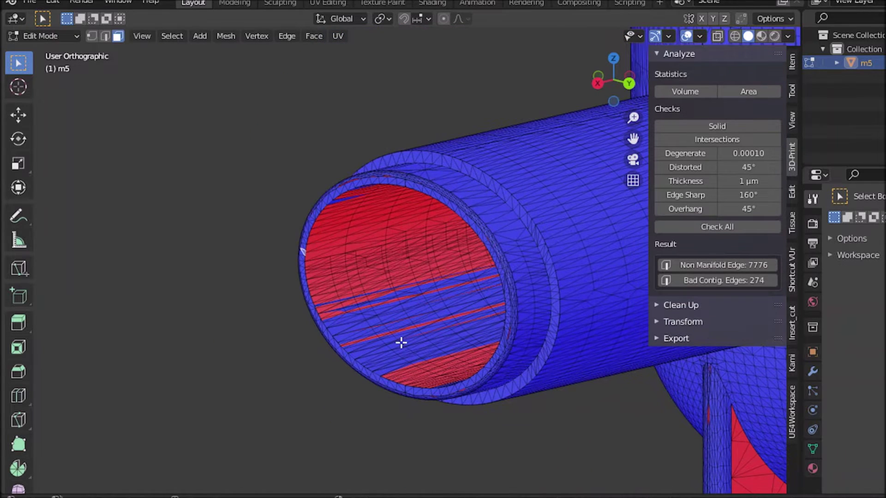
{"action": "middle_click_drag", "start_coordinate": [402, 345], "coordinate": [401, 345]}
{"action": "middle_click_drag", "start_coordinate": [451, 307], "coordinate": [326, 321]}
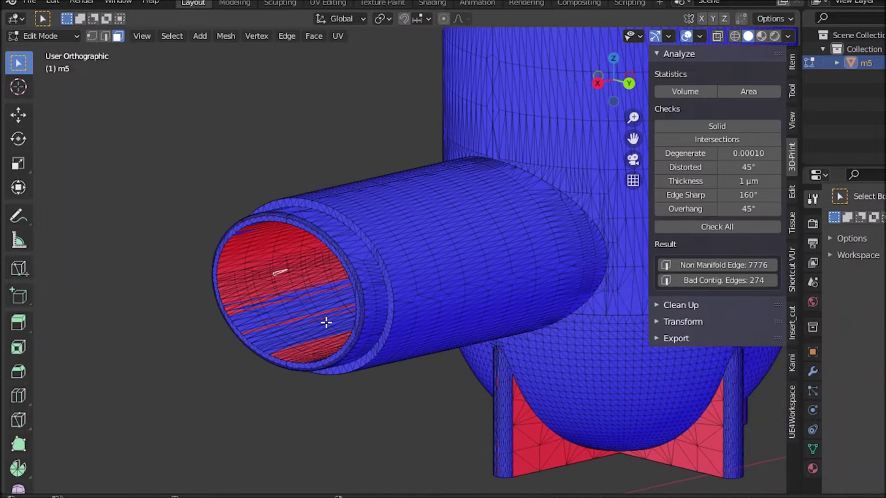
{"action": "key", "text": "a"}
{"action": "key", "text": "alt+a"}
{"action": "key", "text": "2"}
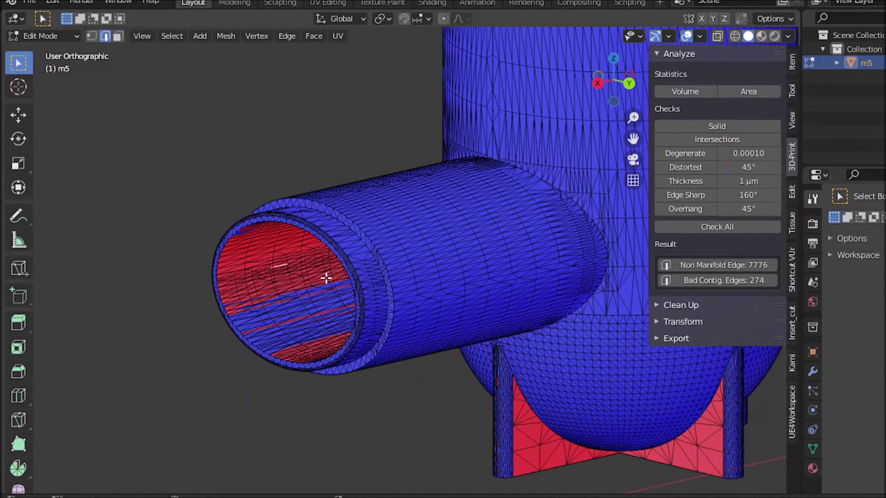
{"action": "key", "text": "a"}
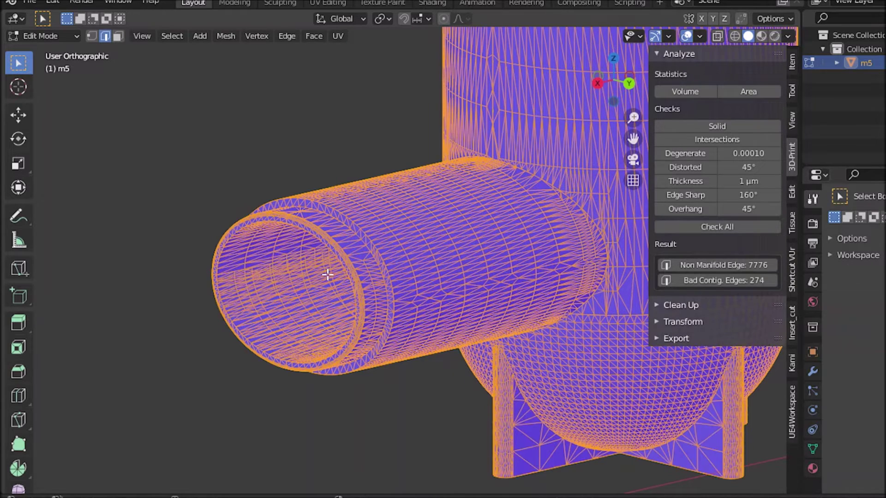
{"action": "scroll", "coordinate": [328, 319], "scroll_direction": "down", "scroll_amount": 3}
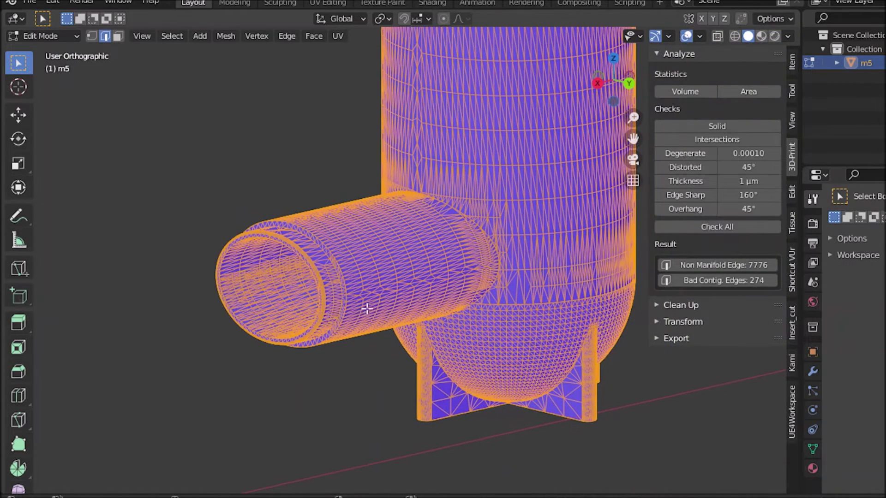
{"action": "scroll", "coordinate": [340, 313], "scroll_direction": "right", "scroll_amount": 2, "text": "ctrl"}
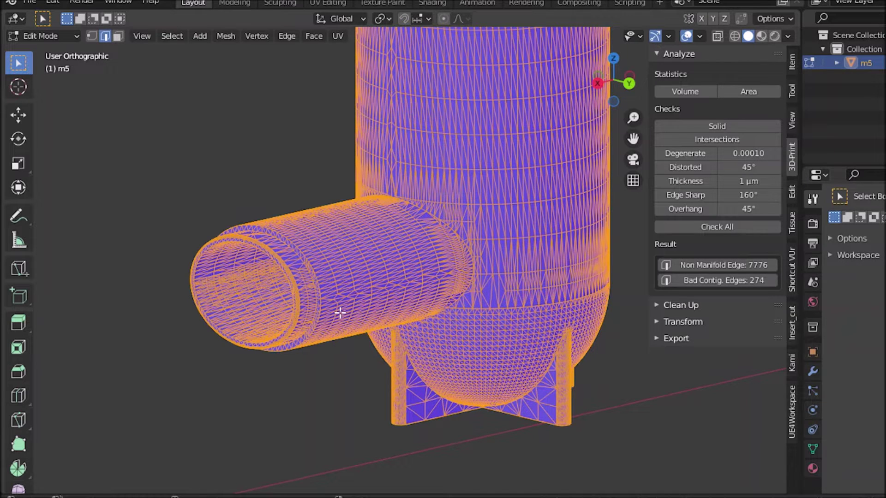
{"action": "scroll", "coordinate": [346, 267], "scroll_direction": "down", "scroll_amount": 2}
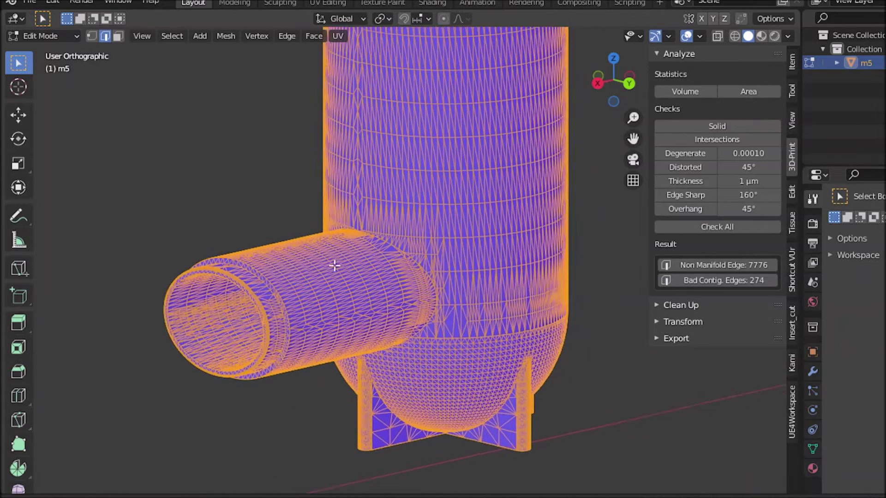
{"action": "mouse_move", "coordinate": [340, 267]}
{"action": "middle_mouse_down"}
{"action": "mouse_move", "coordinate": [358, 291]}
{"action": "mouse_move", "coordinate": [378, 282]}
{"action": "mouse_move", "coordinate": [322, 274]}
{"action": "mouse_move", "coordinate": [425, 271]}
{"action": "mouse_move", "coordinate": [435, 306]}
{"action": "mouse_move", "coordinate": [443, 277]}
{"action": "mouse_move", "coordinate": [461, 298]}
{"action": "mouse_move", "coordinate": [466, 277]}
{"action": "mouse_move", "coordinate": [455, 275]}
{"action": "middle_mouse_up"}
Return to Object Mode and recheck the m5 object for solid errors while viewing the side pipe's rim.
{"action": "key", "text": "Tab"}
{"action": "scroll", "coordinate": [416, 222], "scroll_direction": "up", "scroll_amount": 8}
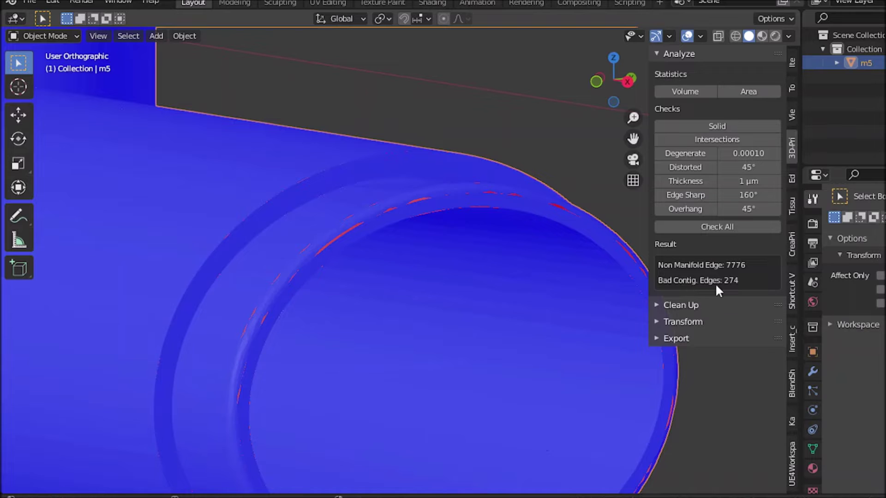
{"action": "left_click", "coordinate": [713, 125]}
Try the Make Manifold clean-up on the m5 object and inspect the whole model.
{"action": "left_click", "coordinate": [654, 306]}
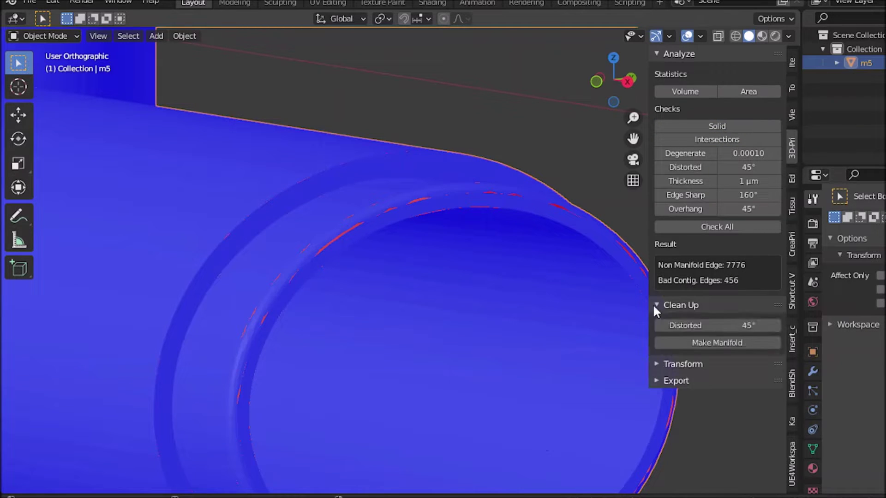
{"action": "left_click", "coordinate": [692, 343]}
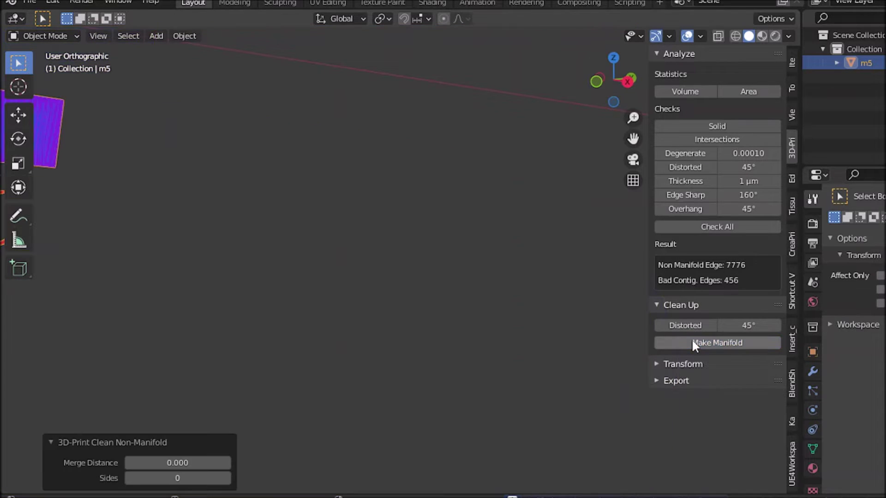
{"action": "scroll", "coordinate": [293, 229], "scroll_direction": "down", "scroll_amount": 8}
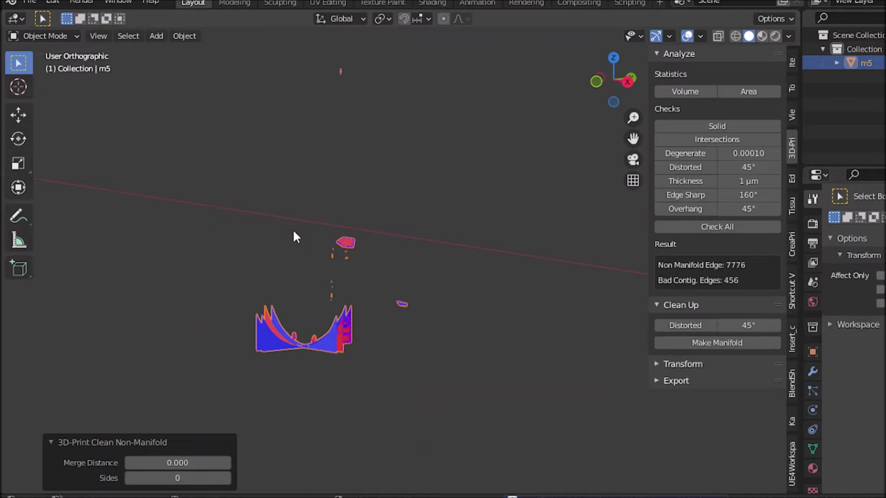
{"action": "scroll", "coordinate": [291, 248], "scroll_direction": "down", "scroll_amount": 1}
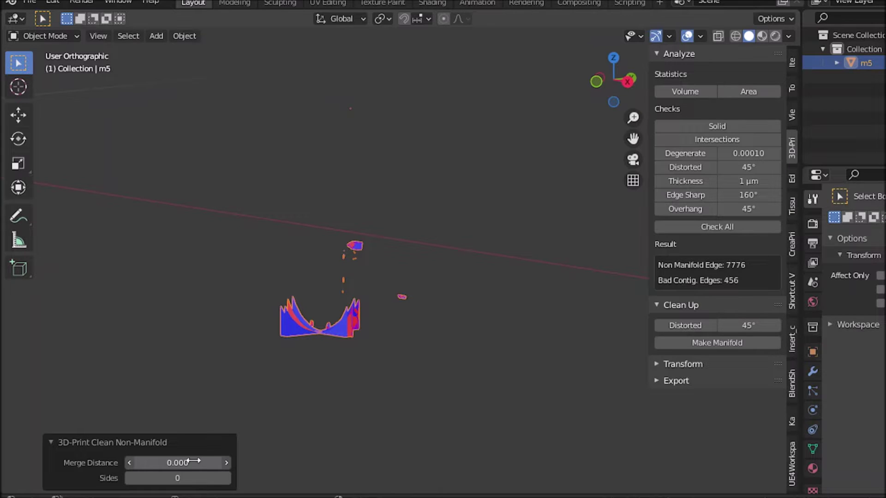
Try raising the non-manifold clean-up's merge distance to 2.15, and undo the clean-up.
{"action": "left_click_drag", "start_coordinate": [216, 458], "coordinate": [225, 459]}
{"action": "left_click_drag", "start_coordinate": [297, 459], "coordinate": [336, 455]}
{"action": "left_click_drag", "start_coordinate": [427, 453], "coordinate": [478, 444]}
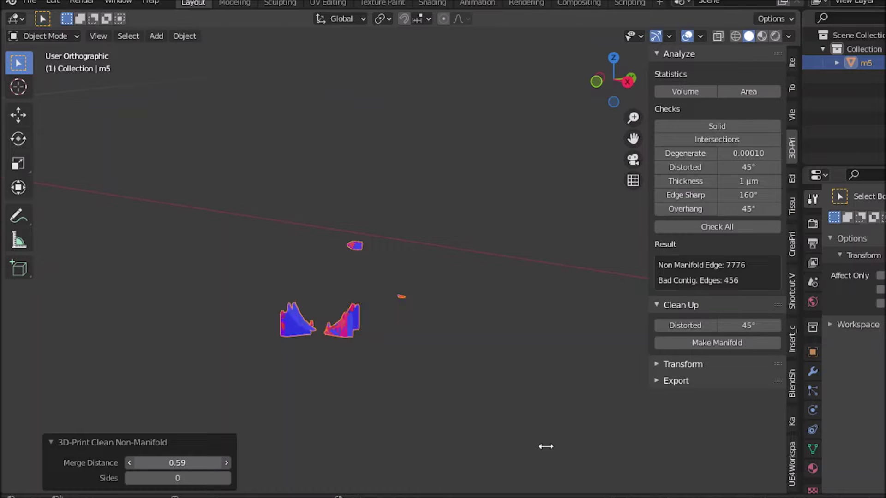
{"action": "left_click_drag", "start_coordinate": [602, 447], "coordinate": [63, 415]}
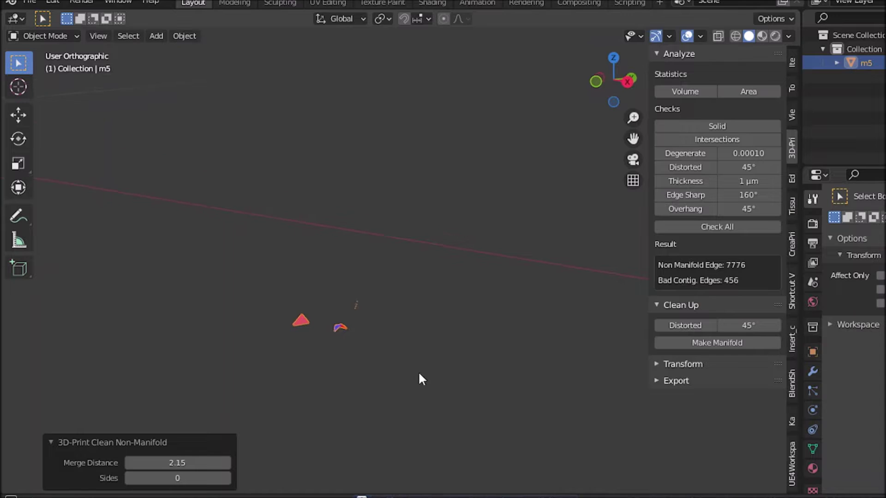
{"action": "key", "text": "ctrl+z"}
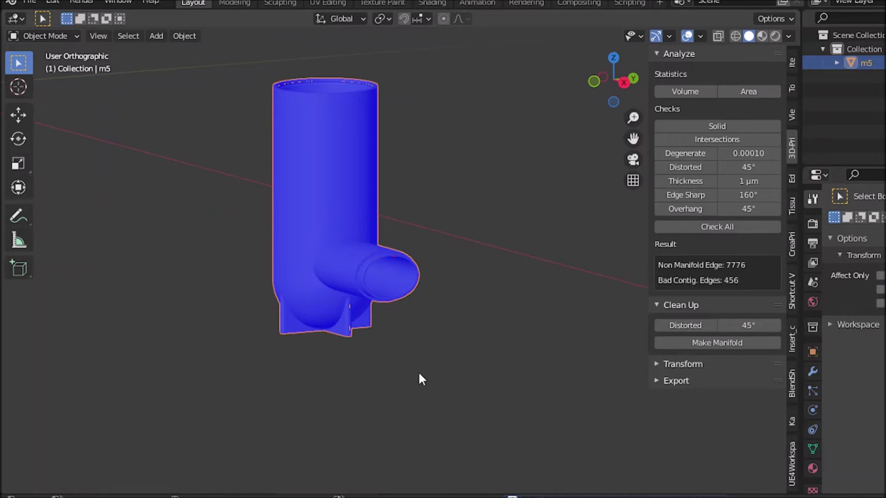
Delete the edited m5 object from the scene in Object Mode.
{"action": "key", "text": "Tab"}
{"action": "middle_click_drag", "start_coordinate": [402, 271], "coordinate": [418, 292], "text": "shift"}
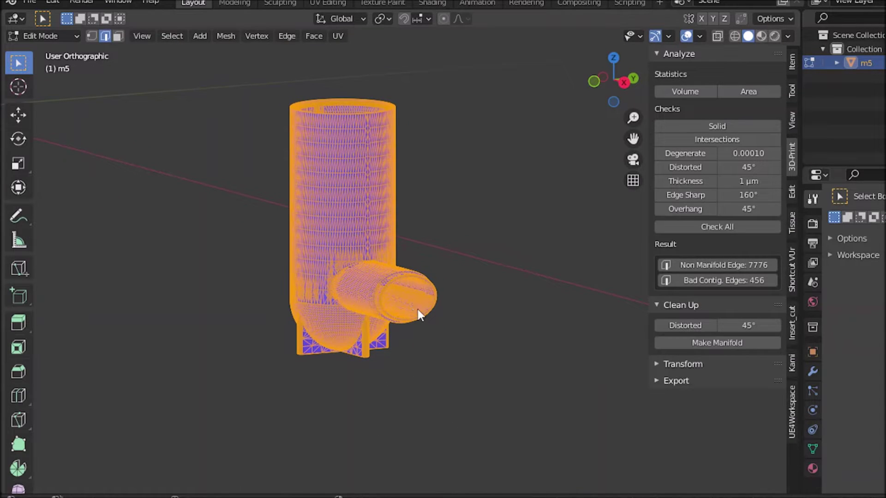
{"action": "key", "text": "Tab"}
{"action": "key", "text": "x"}
{"action": "left_click", "coordinate": [396, 311]}
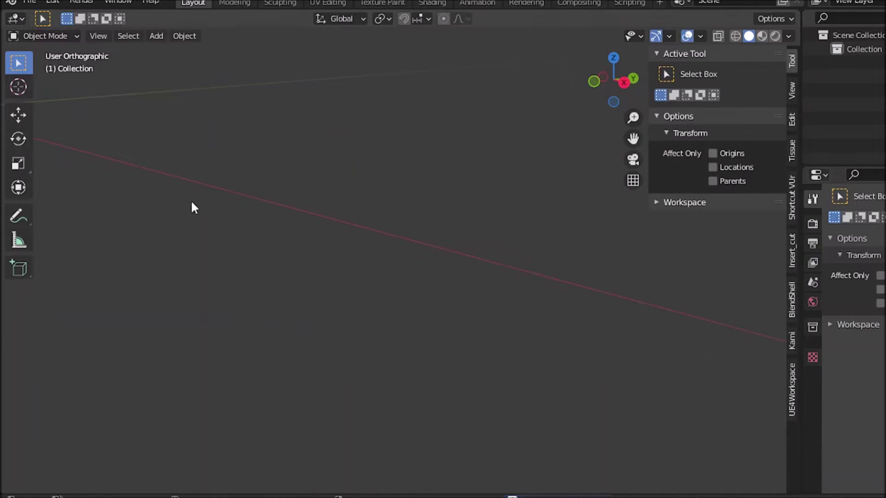
{"action": "middle_click_drag", "start_coordinate": [542, 230], "coordinate": [397, 211]}
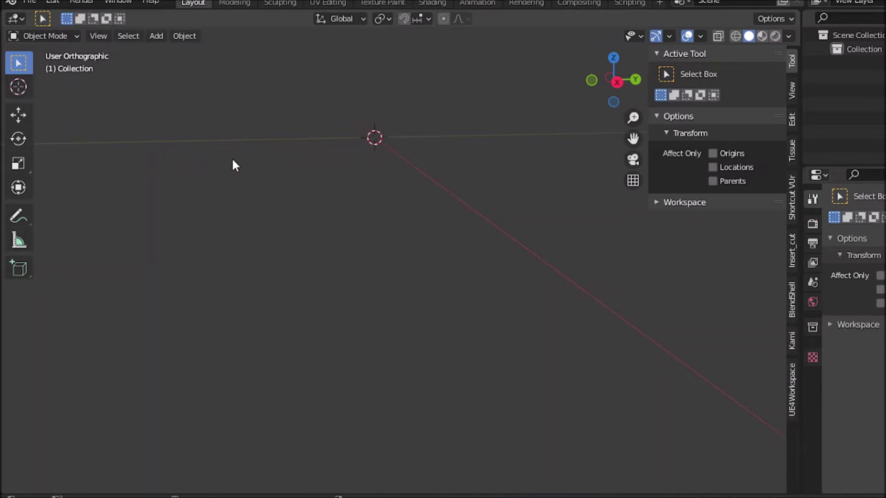
Import the original m5.stl file with scale 1.00, Y Forward and Z Up.
{"action": "left_click", "coordinate": [29, 3]}
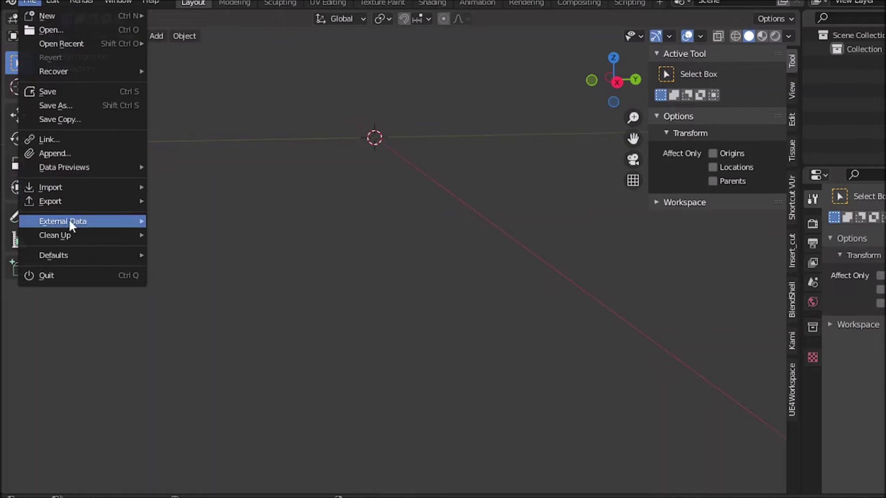
{"action": "mouse_move", "coordinate": [73, 187]}
{"action": "left_click", "coordinate": [208, 269]}
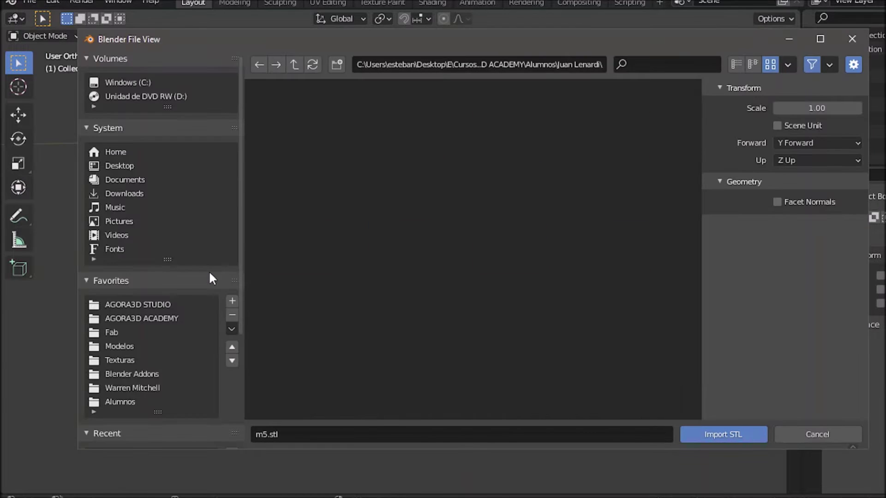
{"action": "scroll", "coordinate": [385, 335], "scroll_direction": "down", "scroll_amount": 2}
{"action": "left_click", "coordinate": [314, 282]}
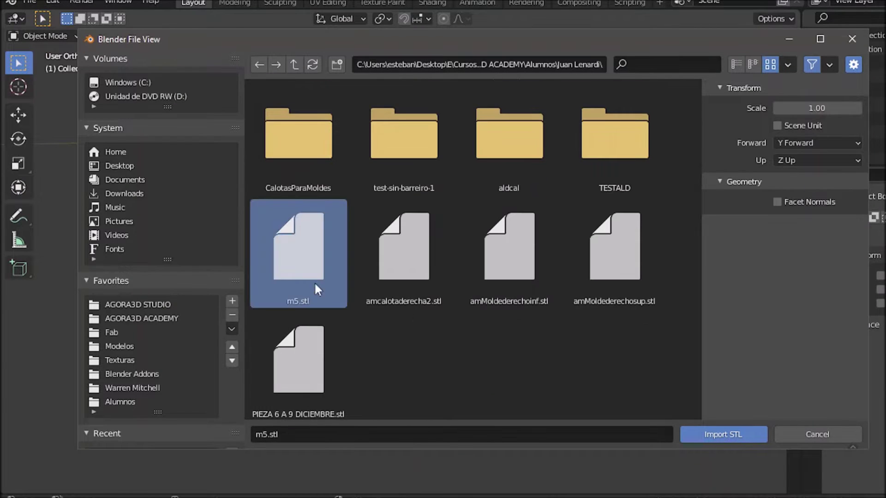
{"action": "left_click", "coordinate": [699, 440]}
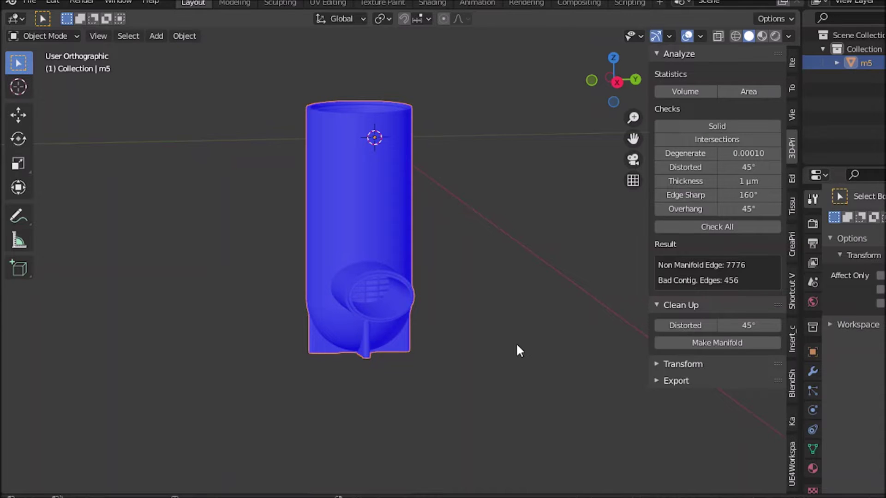
Run the solid check on the imported mesh in Edit Mode and select its non-manifold edges.
{"action": "middle_click_drag", "start_coordinate": [477, 348], "coordinate": [382, 297]}
{"action": "key", "text": "Tab"}
{"action": "scroll", "coordinate": [403, 233], "scroll_direction": "up", "scroll_amount": 5}
{"action": "middle_click_drag", "start_coordinate": [403, 233], "coordinate": [475, 283]}
{"action": "scroll", "coordinate": [475, 283], "scroll_direction": "up", "scroll_amount": 3}
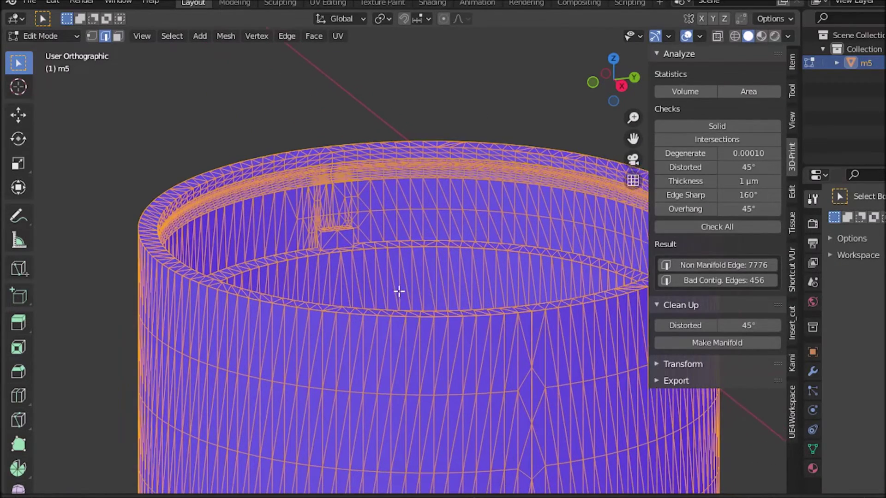
{"action": "middle_click_drag", "start_coordinate": [399, 291], "coordinate": [416, 289]}
{"action": "left_click", "coordinate": [709, 124]}
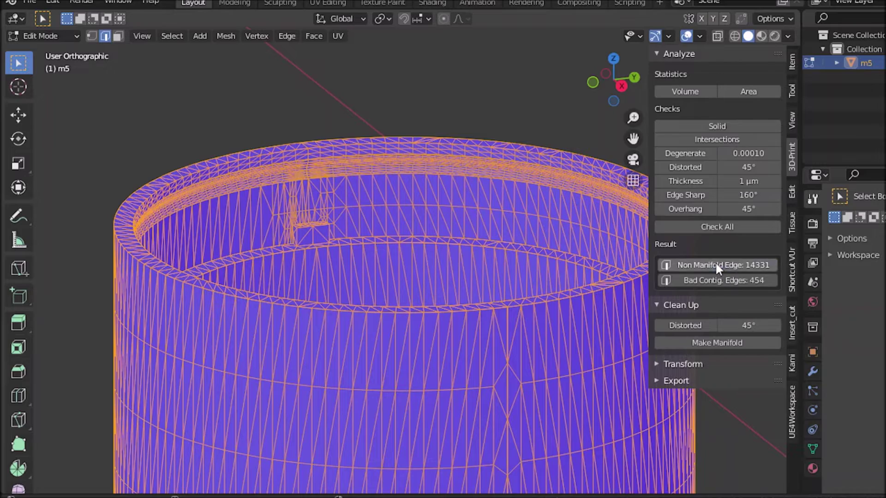
{"action": "left_click", "coordinate": [716, 266]}
Select all geometry linked to one vertex in the groove inside the main tube's upper rim and examine its extent.
{"action": "middle_click_drag", "start_coordinate": [344, 291], "coordinate": [374, 310]}
{"action": "scroll", "coordinate": [383, 220], "scroll_direction": "up", "scroll_amount": 4}
{"action": "scroll", "coordinate": [352, 243], "scroll_direction": "up", "scroll_amount": 3}
{"action": "scroll", "coordinate": [427, 288], "scroll_direction": "up", "scroll_amount": 1}
{"action": "middle_click_drag", "start_coordinate": [427, 288], "coordinate": [401, 304]}
{"action": "key", "text": "1"}
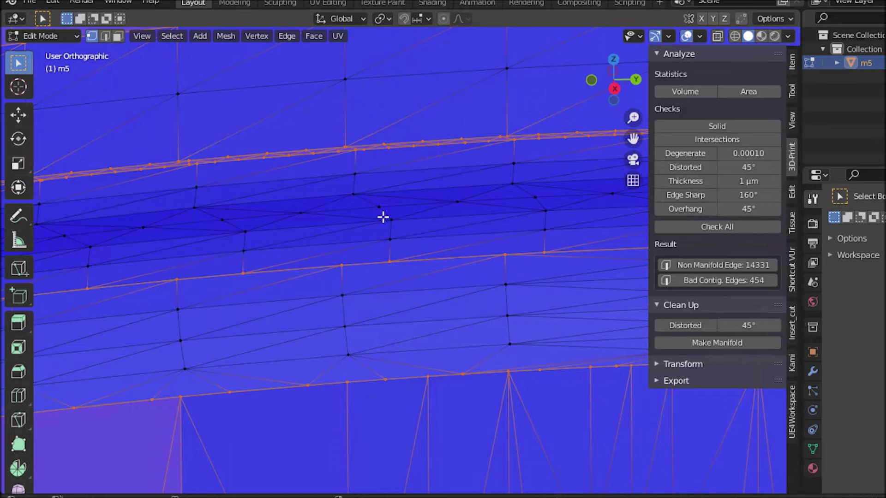
{"action": "left_click", "coordinate": [383, 217]}
{"action": "key", "text": "ctrl+l"}
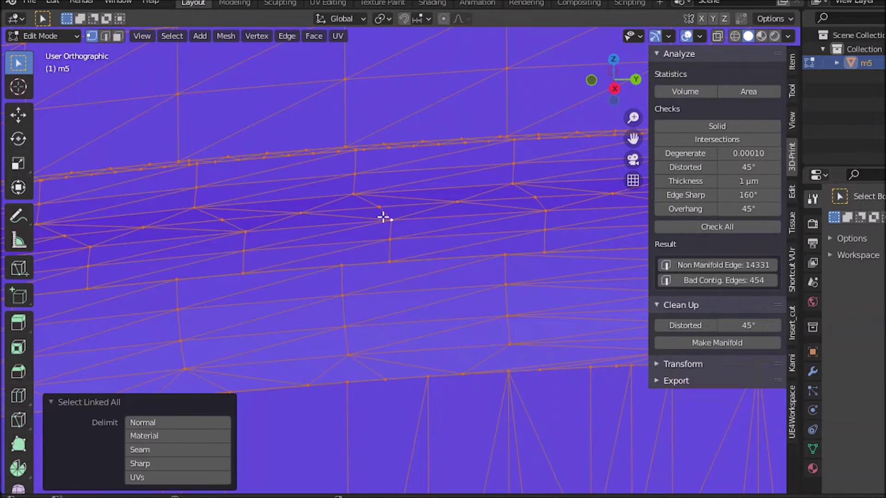
{"action": "scroll", "coordinate": [380, 220], "scroll_direction": "down", "scroll_amount": 5}
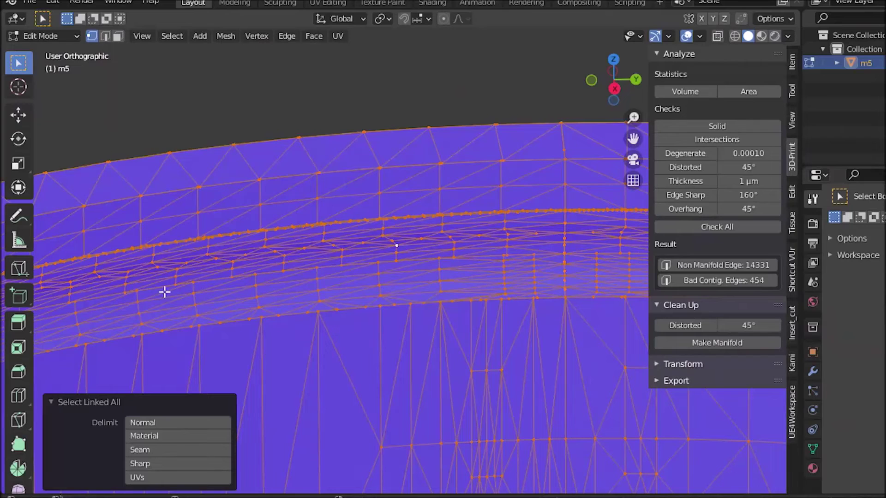
{"action": "scroll", "coordinate": [415, 212], "scroll_direction": "down", "scroll_amount": 4}
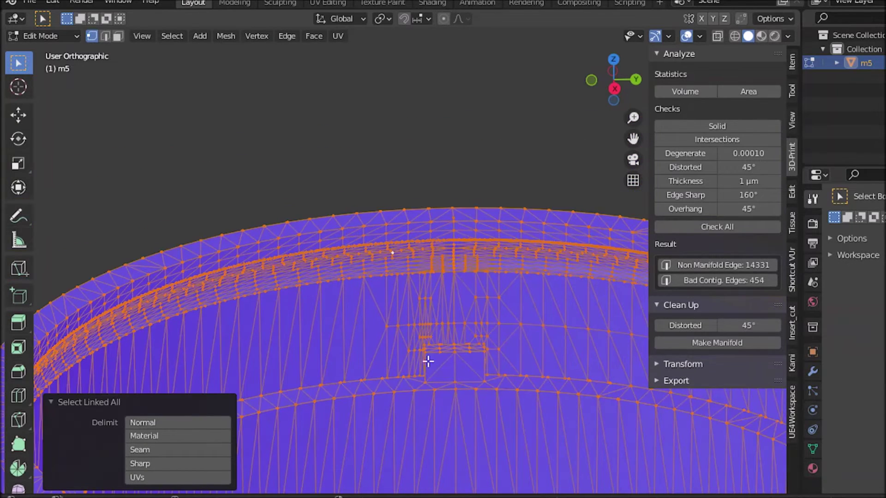
{"action": "scroll", "coordinate": [429, 362], "scroll_direction": "up", "scroll_amount": 8}
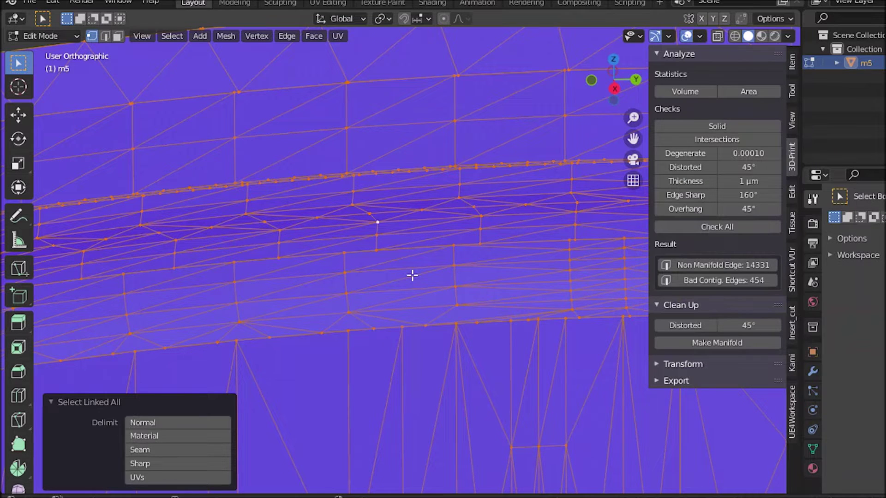
{"action": "scroll", "coordinate": [411, 244], "scroll_direction": "up", "scroll_amount": 2}
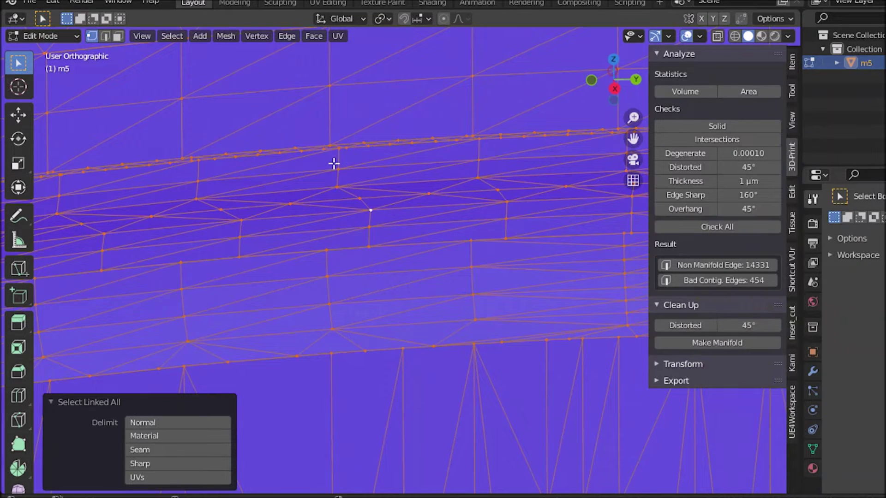
Select the shortest vertex path across the groove inside the upper rim and try moving it sideways to test its connections.
{"action": "key", "text": "alt+a"}
{"action": "left_click", "coordinate": [338, 148]}
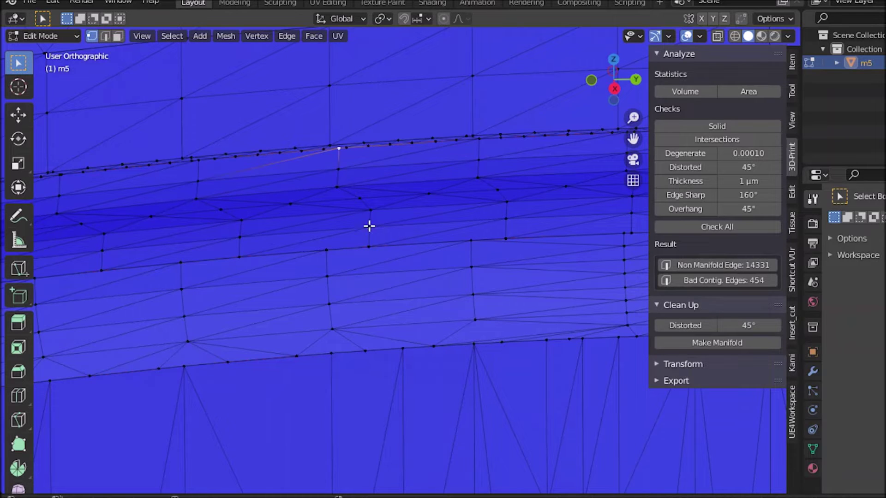
{"action": "left_click", "coordinate": [371, 245], "text": "ctrl"}
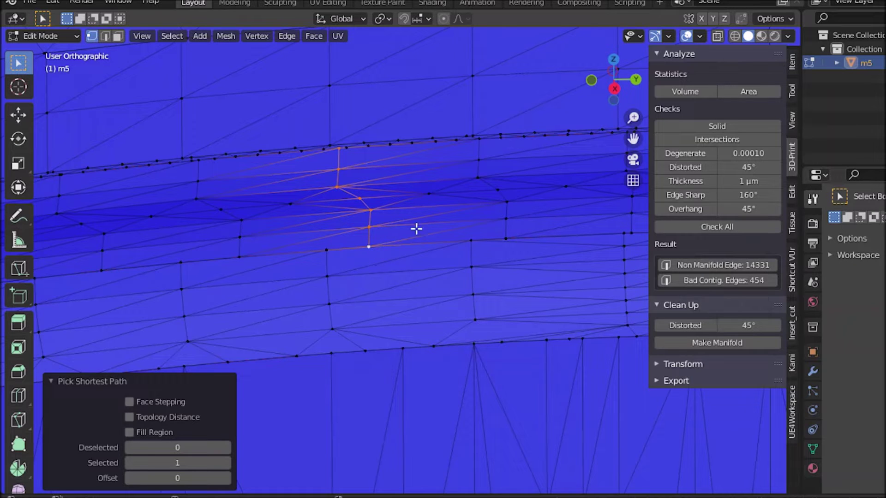
{"action": "key", "text": "g"}
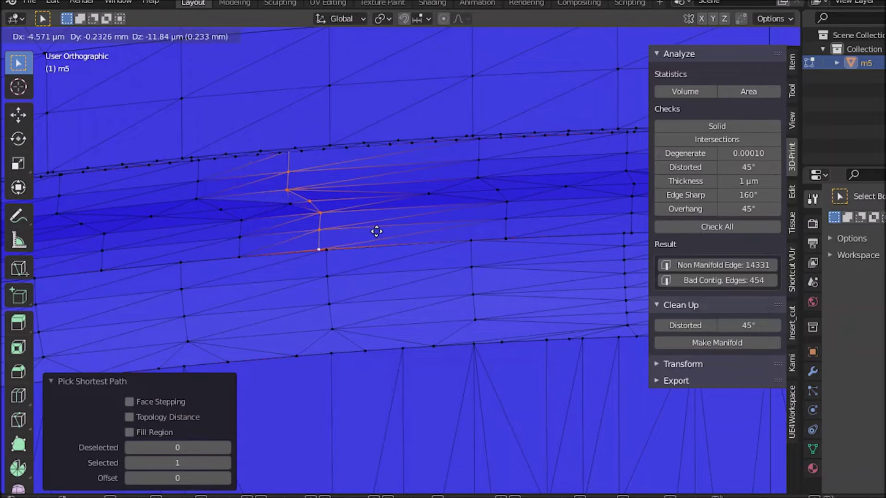
{"action": "right_click", "coordinate": [377, 232]}
{"action": "scroll", "coordinate": [396, 300], "scroll_direction": "down", "scroll_amount": 6}
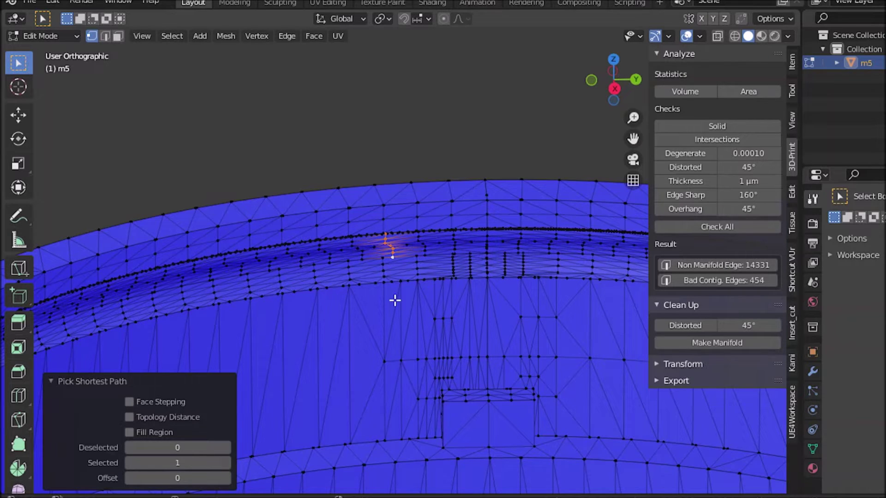
{"action": "scroll", "coordinate": [395, 258], "scroll_direction": "down", "scroll_amount": 6}
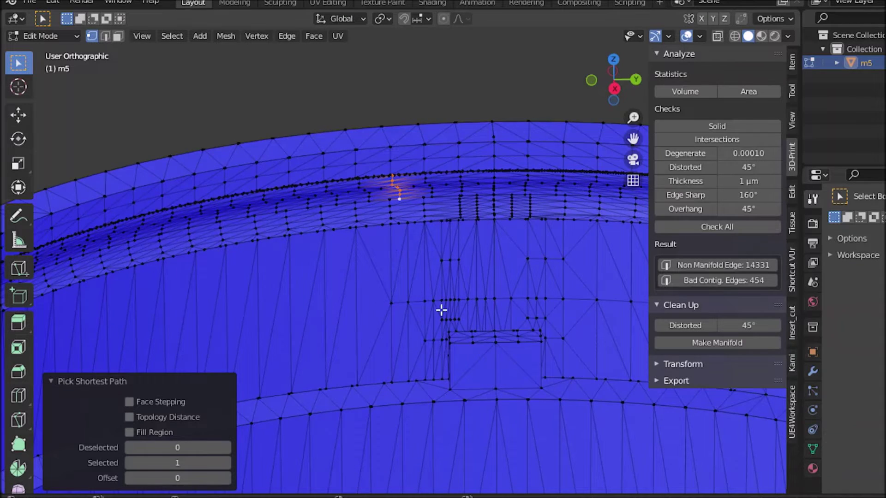
Rerun the solid check, select the non-manifold edges and examine them around the main tube's upper rim.
{"action": "middle_click_drag", "start_coordinate": [447, 313], "coordinate": [686, 172], "text": "shift"}
{"action": "left_click", "coordinate": [713, 126]}
{"action": "left_click", "coordinate": [702, 261]}
{"action": "scroll", "coordinate": [379, 258], "scroll_direction": "up", "scroll_amount": 3}
{"action": "scroll", "coordinate": [429, 347], "scroll_direction": "down", "scroll_amount": 3}
{"action": "scroll", "coordinate": [437, 318], "scroll_direction": "up", "scroll_amount": 3}
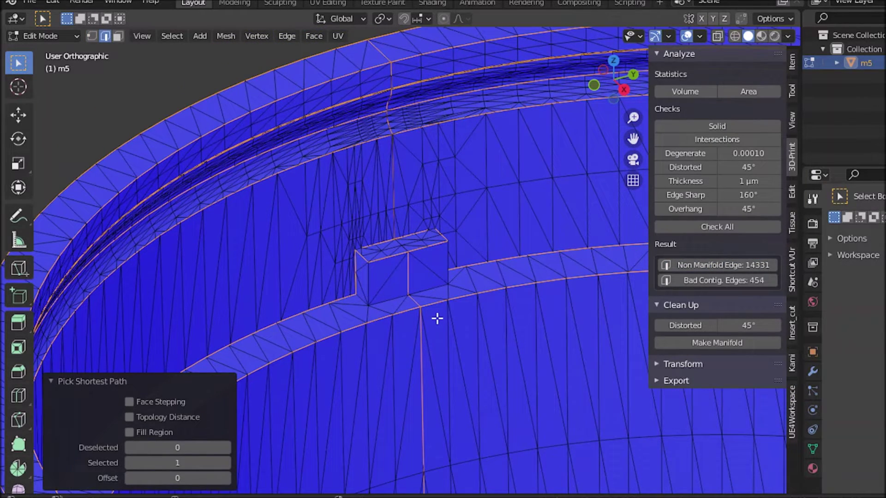
{"action": "scroll", "coordinate": [438, 318], "scroll_direction": "down", "scroll_amount": 8}
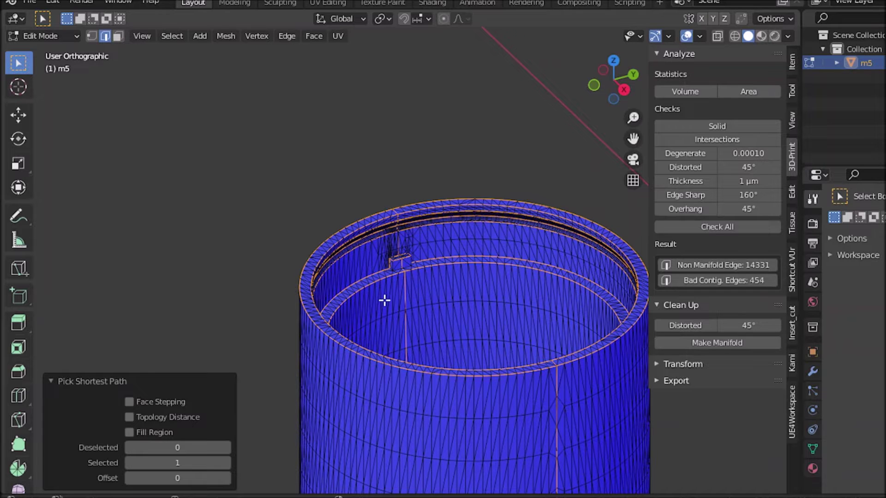
Select the whole mesh and merge its vertices by distance with a merge distance of 0.104 mm.
{"action": "key", "text": "a"}
{"action": "middle_click_drag", "start_coordinate": [386, 301], "coordinate": [332, 263]}
{"action": "key", "text": "m"}
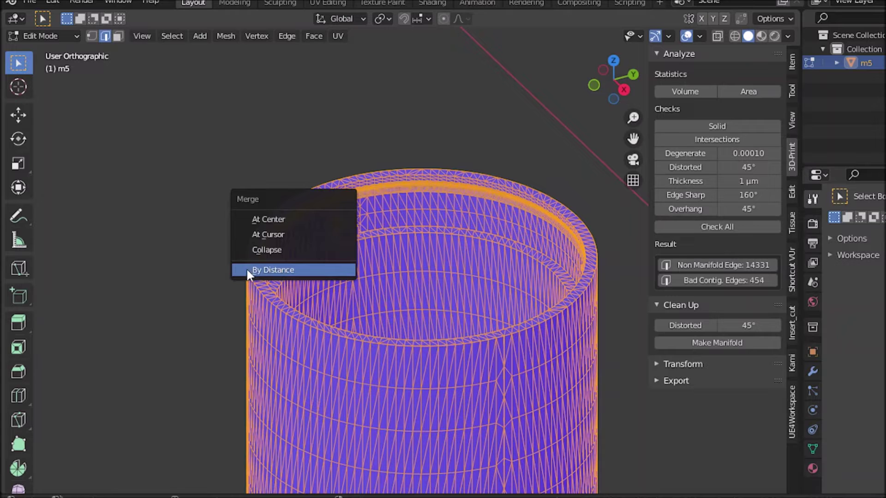
{"action": "left_click", "coordinate": [279, 271]}
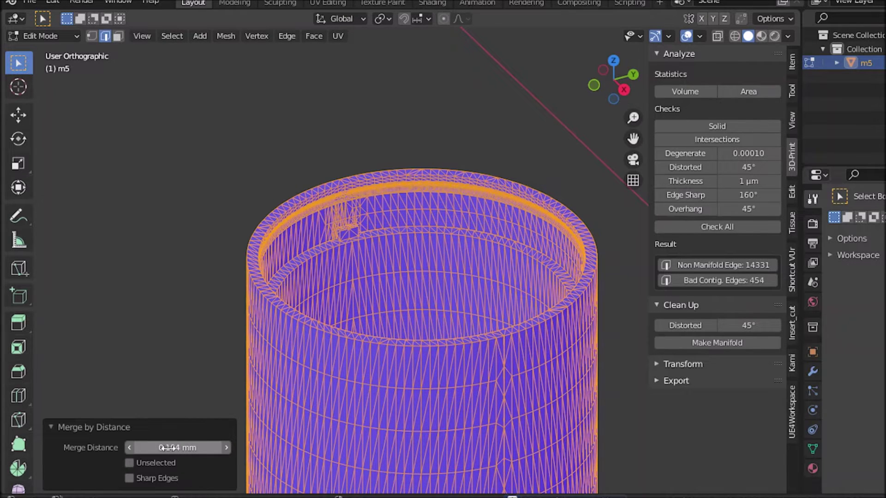
Examine the merged mesh around the side tube and the grid inside its opening.
{"action": "middle_click_drag", "start_coordinate": [463, 364], "coordinate": [412, 176], "text": "shift"}
{"action": "scroll", "coordinate": [412, 176], "scroll_direction": "down", "scroll_amount": 5}
{"action": "key", "text": "c"}
{"action": "key", "text": "Escape"}
{"action": "scroll", "coordinate": [429, 266], "scroll_direction": "up", "scroll_amount": 8}
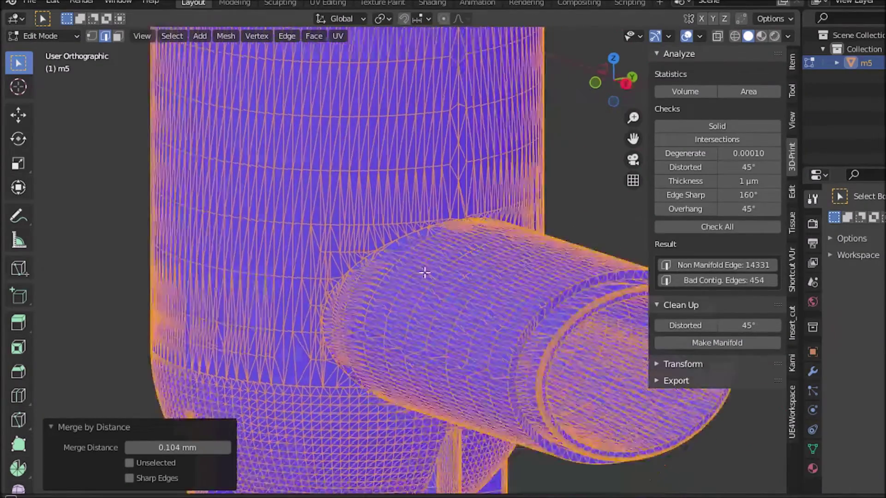
{"action": "key", "text": "KP_6"}
{"action": "key", "text": "KP_6"}
{"action": "key", "text": "KP_6"}
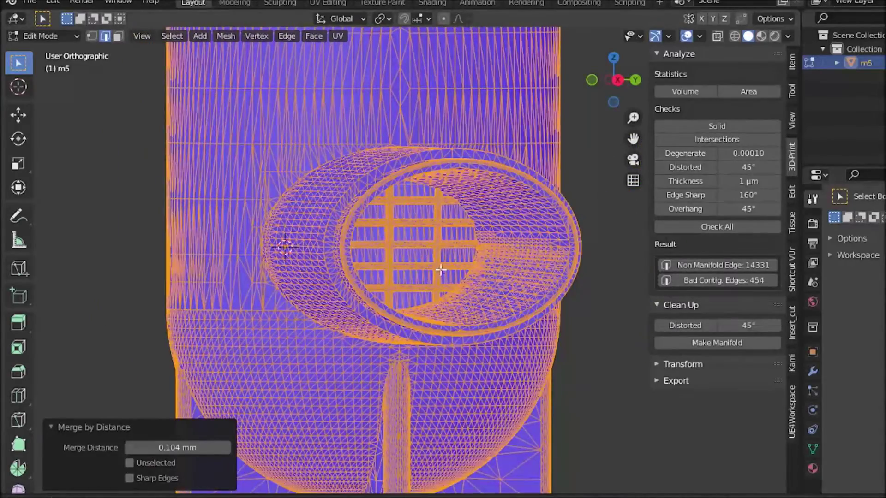
{"action": "middle_click_drag", "start_coordinate": [441, 270], "coordinate": [414, 281]}
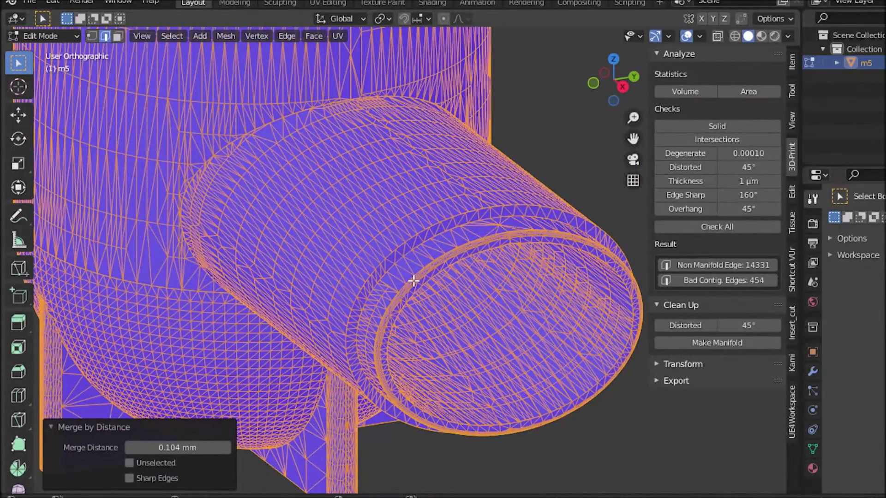
Try recalculating the whole mesh's normals to face outside, and undo it.
{"action": "key", "text": "shift+n"}
{"action": "middle_click_drag", "start_coordinate": [463, 303], "coordinate": [370, 311]}
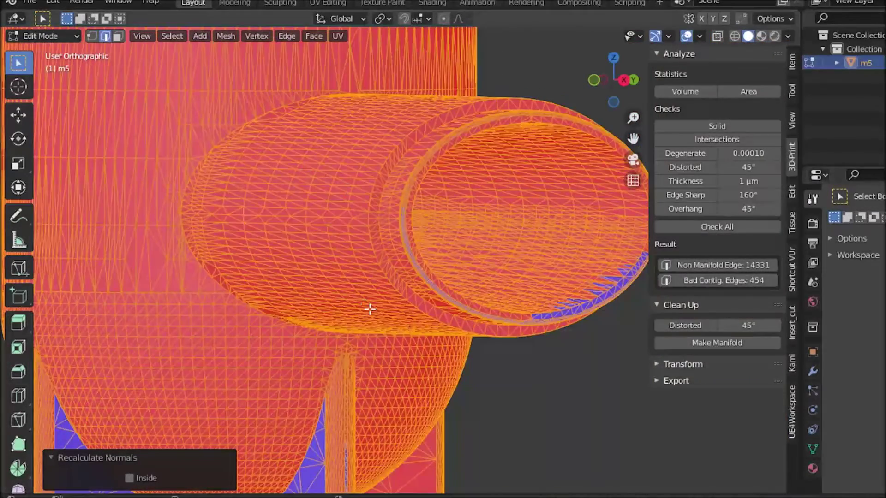
{"action": "scroll", "coordinate": [328, 266], "scroll_direction": "down", "scroll_amount": 2}
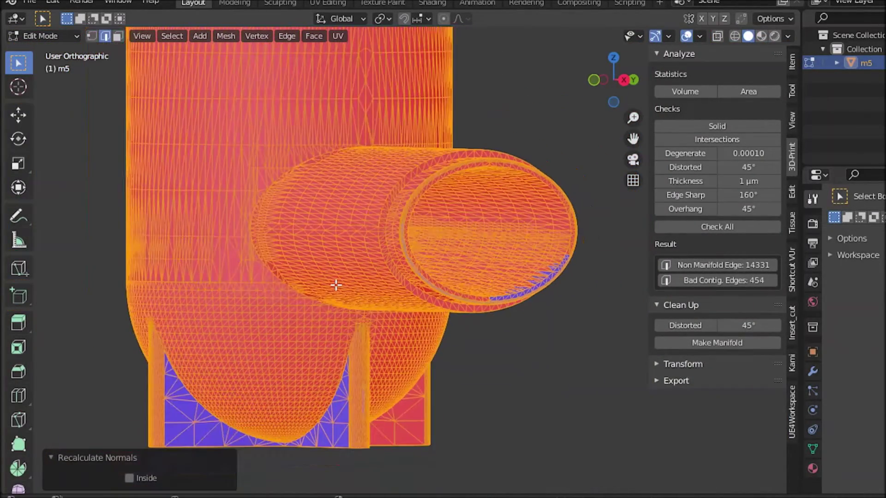
{"action": "key", "text": "ctrl+z"}
Rerun the solid check, select the bad contiguous edges and examine them in wireframe along the main tube's wall.
{"action": "middle_click_drag", "start_coordinate": [356, 261], "coordinate": [380, 265]}
{"action": "left_click", "coordinate": [716, 125]}
{"action": "left_click", "coordinate": [729, 278]}
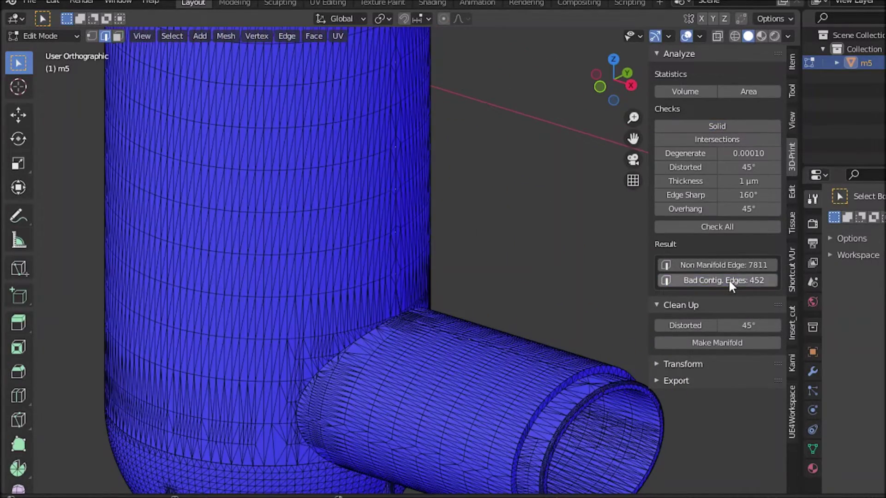
{"action": "mouse_move", "coordinate": [425, 270]}
{"action": "middle_mouse_down"}
{"action": "mouse_move", "coordinate": [286, 240]}
{"action": "mouse_move", "coordinate": [350, 234]}
{"action": "middle_mouse_up"}
{"action": "key", "text": "shift+z"}
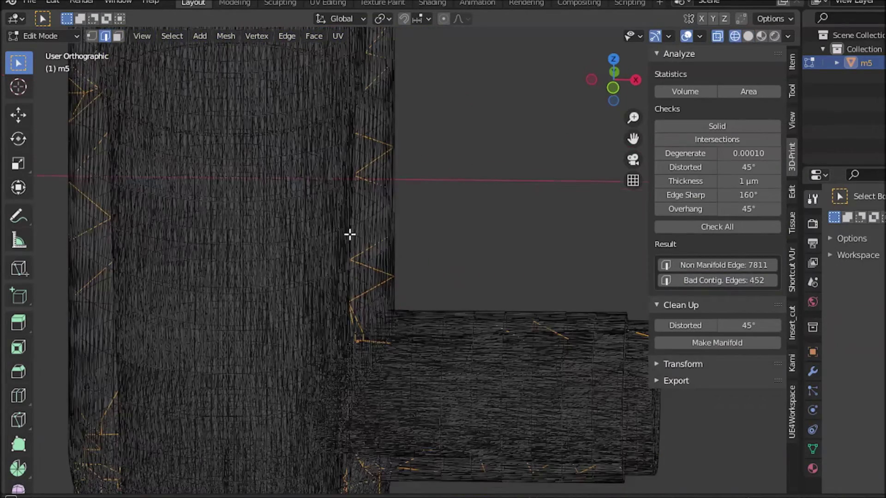
{"action": "key", "text": "shift+z"}
{"action": "middle_click_drag", "start_coordinate": [382, 306], "coordinate": [393, 354]}
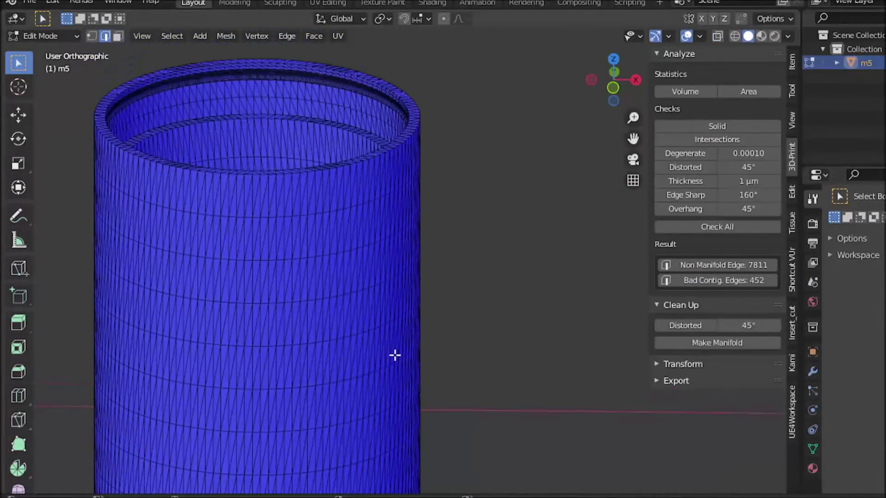
{"action": "scroll", "coordinate": [395, 355], "scroll_direction": "up", "scroll_amount": 1}
{"action": "key", "text": "shift+z"}
{"action": "key", "text": "KP_5"}
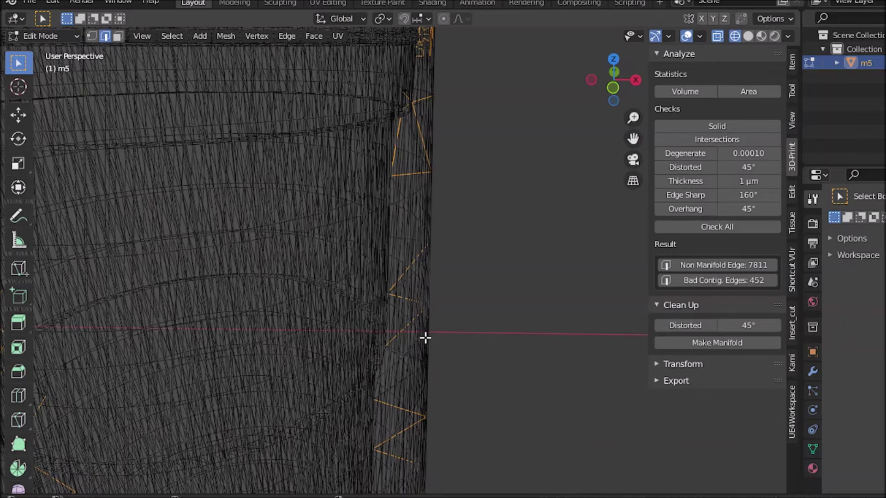
Examine the face orientation between the selected bad contiguous edges from inside the main tube's wall.
{"action": "scroll", "coordinate": [412, 188], "scroll_direction": "down", "scroll_amount": 5}
{"action": "middle_click_drag", "start_coordinate": [415, 337], "coordinate": [420, 396]}
{"action": "key", "text": "shift+z"}
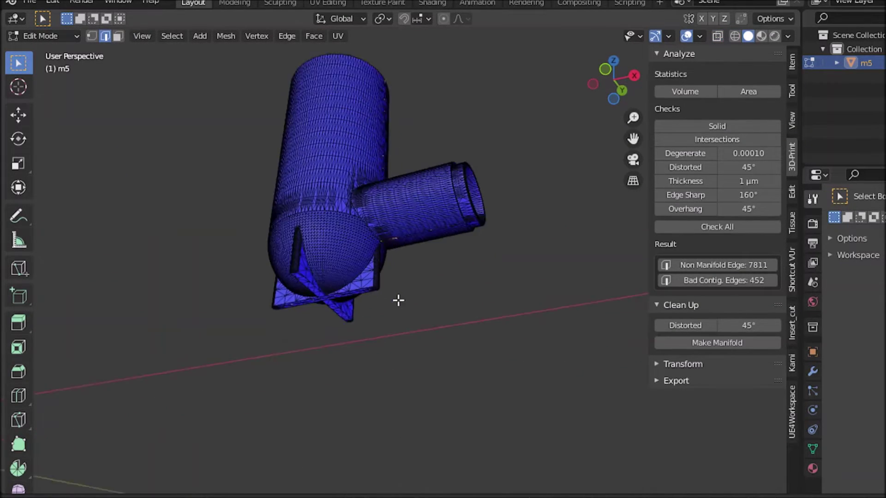
{"action": "scroll", "coordinate": [404, 217], "scroll_direction": "up", "scroll_amount": 6}
{"action": "mouse_move", "coordinate": [342, 213]}
{"action": "middle_mouse_down"}
{"action": "mouse_move", "coordinate": [221, 208]}
{"action": "mouse_move", "coordinate": [409, 265]}
{"action": "mouse_move", "coordinate": [283, 302]}
{"action": "mouse_move", "coordinate": [356, 337]}
{"action": "mouse_move", "coordinate": [359, 361]}
{"action": "mouse_move", "coordinate": [387, 254]}
{"action": "mouse_move", "coordinate": [307, 299]}
{"action": "mouse_move", "coordinate": [280, 292]}
{"action": "mouse_move", "coordinate": [340, 323]}
{"action": "mouse_move", "coordinate": [400, 330]}
{"action": "mouse_move", "coordinate": [366, 372]}
{"action": "mouse_move", "coordinate": [397, 338]}
{"action": "mouse_move", "coordinate": [382, 203]}
{"action": "mouse_move", "coordinate": [348, 271]}
{"action": "mouse_move", "coordinate": [357, 340]}
{"action": "mouse_move", "coordinate": [400, 242]}
{"action": "mouse_move", "coordinate": [389, 358]}
{"action": "mouse_move", "coordinate": [373, 320]}
{"action": "middle_mouse_up"}
{"action": "key", "text": "shift+z"}
{"action": "key", "text": "shift+z"}
{"action": "key", "text": "shift+z"}
{"action": "scroll", "coordinate": [370, 295], "scroll_direction": "up", "scroll_amount": 3}
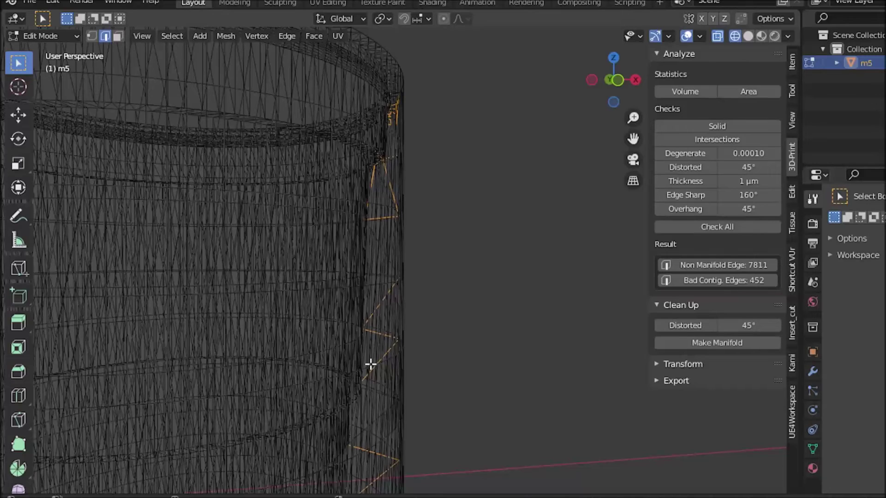
{"action": "scroll", "coordinate": [376, 310], "scroll_direction": "up", "scroll_amount": 2}
{"action": "key", "text": "shift+z"}
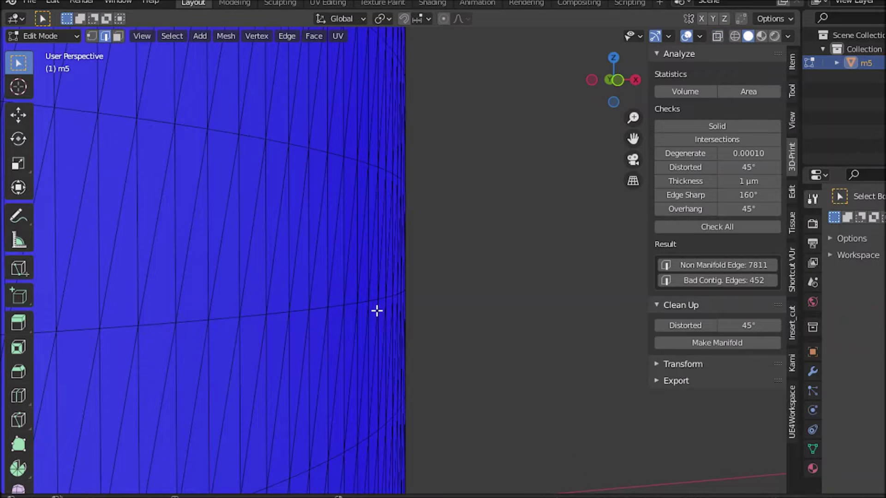
{"action": "scroll", "coordinate": [398, 245], "scroll_direction": "up", "scroll_amount": 5}
{"action": "scroll", "coordinate": [418, 244], "scroll_direction": "up", "scroll_amount": 5}
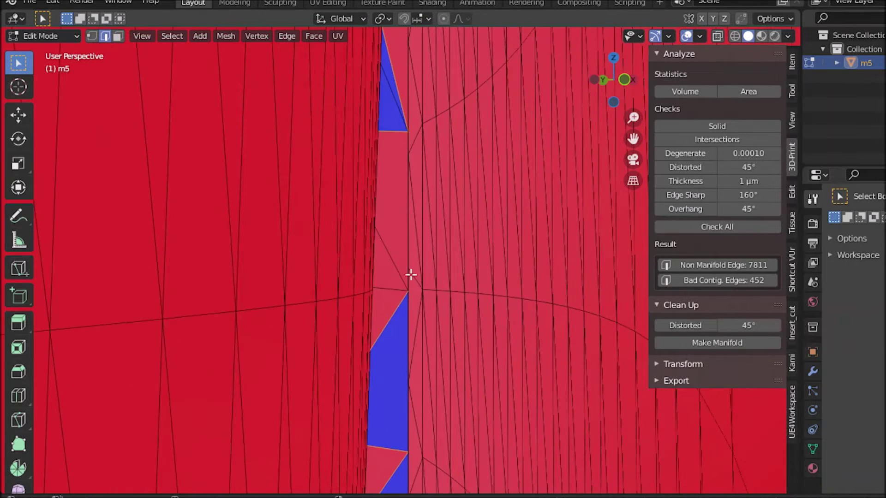
{"action": "scroll", "coordinate": [410, 275], "scroll_direction": "up", "scroll_amount": 5}
{"action": "scroll", "coordinate": [384, 267], "scroll_direction": "up", "scroll_amount": 3}
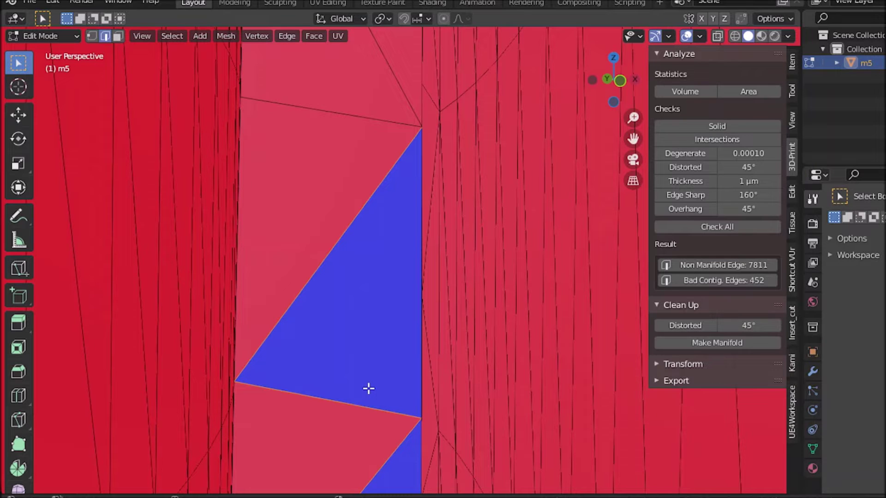
Try deleting the vertices of the selected bad contiguous edges and inspect the mesh around the side tube's mouth.
{"action": "key", "text": "x"}
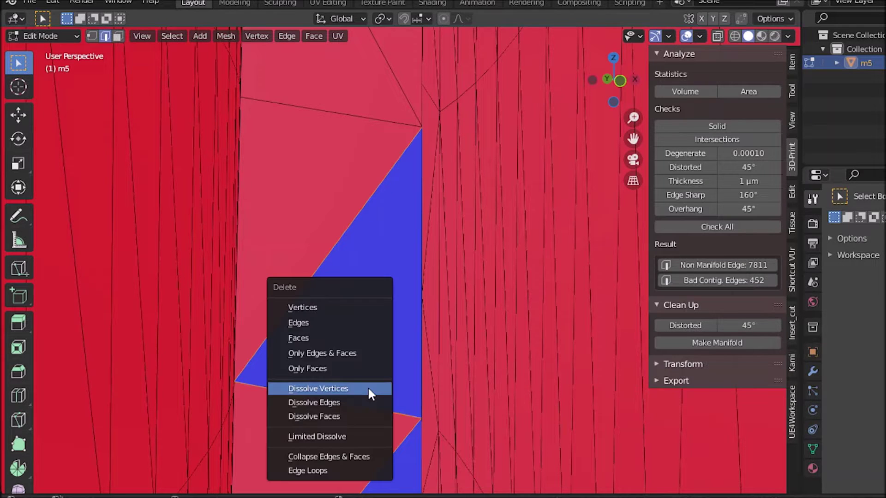
{"action": "left_click", "coordinate": [320, 307]}
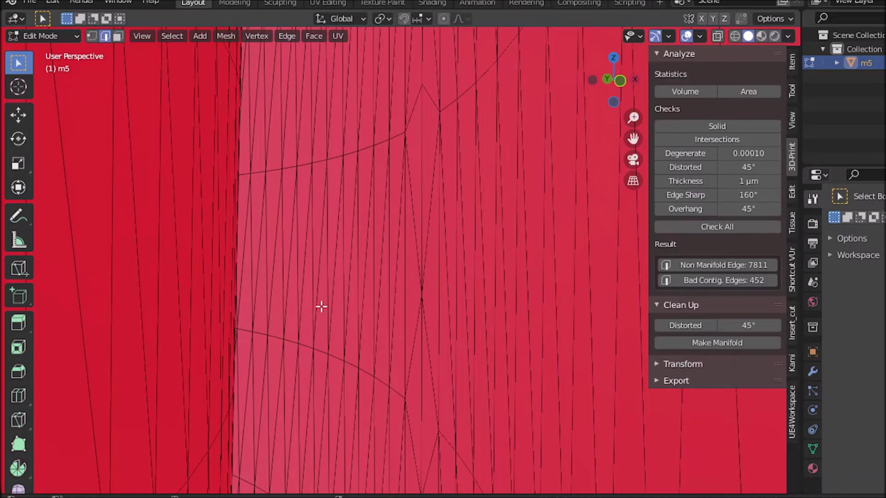
{"action": "scroll", "coordinate": [402, 289], "scroll_direction": "down", "scroll_amount": 5}
{"action": "scroll", "coordinate": [409, 287], "scroll_direction": "down", "scroll_amount": 4}
{"action": "middle_click_drag", "start_coordinate": [403, 323], "coordinate": [411, 340]}
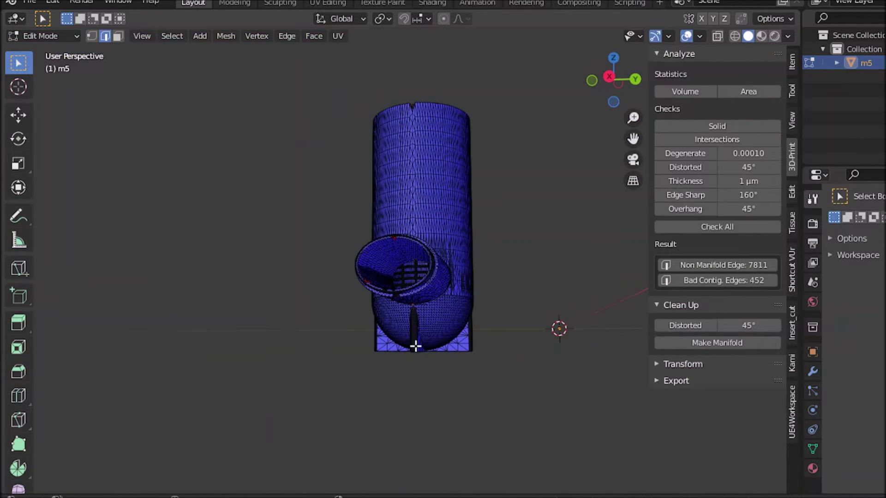
{"action": "scroll", "coordinate": [421, 237], "scroll_direction": "up", "scroll_amount": 10}
{"action": "middle_click_drag", "start_coordinate": [417, 251], "coordinate": [365, 145]}
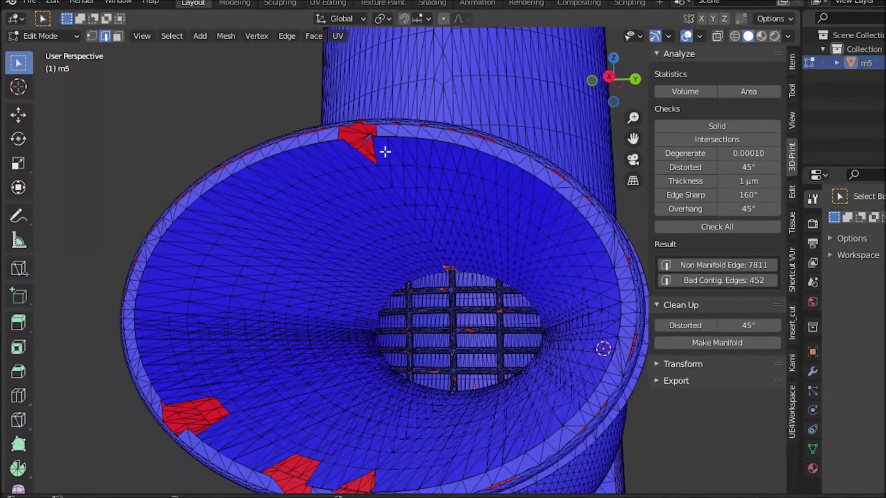
{"action": "middle_click_drag", "start_coordinate": [363, 306], "coordinate": [369, 301]}
{"action": "middle_click_drag", "start_coordinate": [451, 435], "coordinate": [424, 379]}
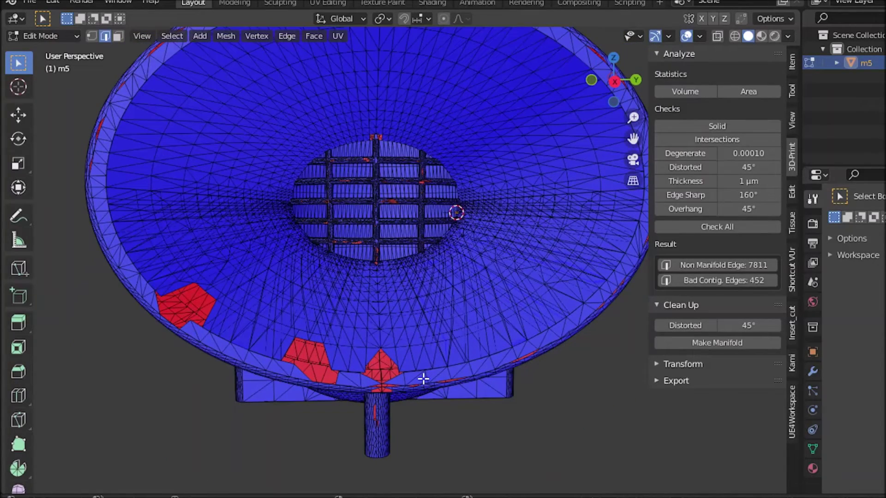
Rerun the solid check, select all bad contiguous edges and delete them as edges.
{"action": "key", "text": "a"}
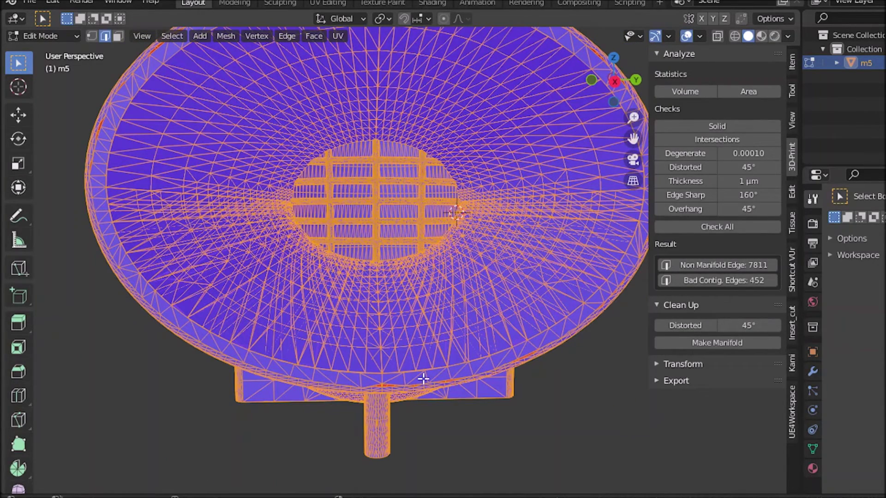
{"action": "left_click", "coordinate": [702, 128]}
{"action": "left_click", "coordinate": [724, 279]}
{"action": "key", "text": "shift+z"}
{"action": "middle_click_drag", "start_coordinate": [437, 331], "coordinate": [405, 341]}
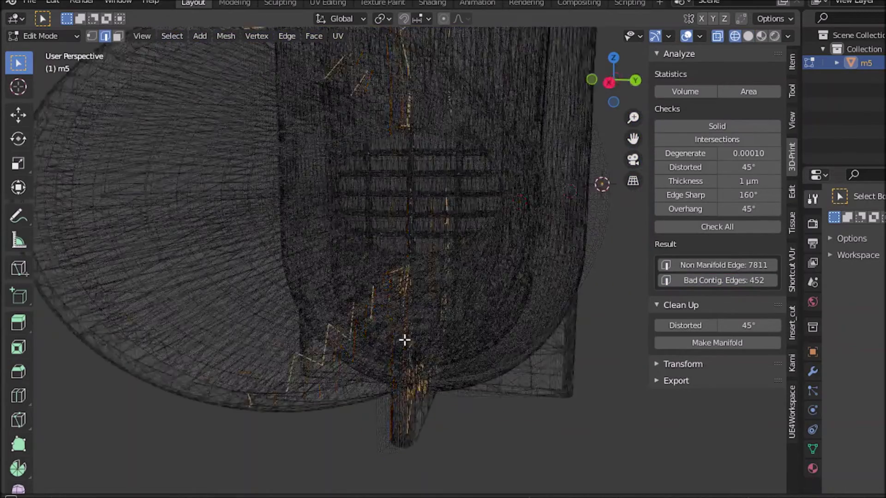
{"action": "key", "text": "x"}
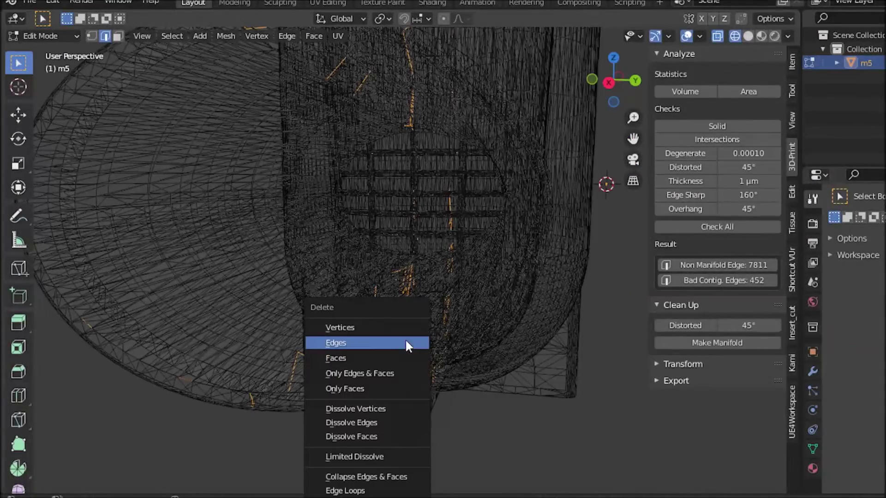
{"action": "left_click", "coordinate": [347, 345]}
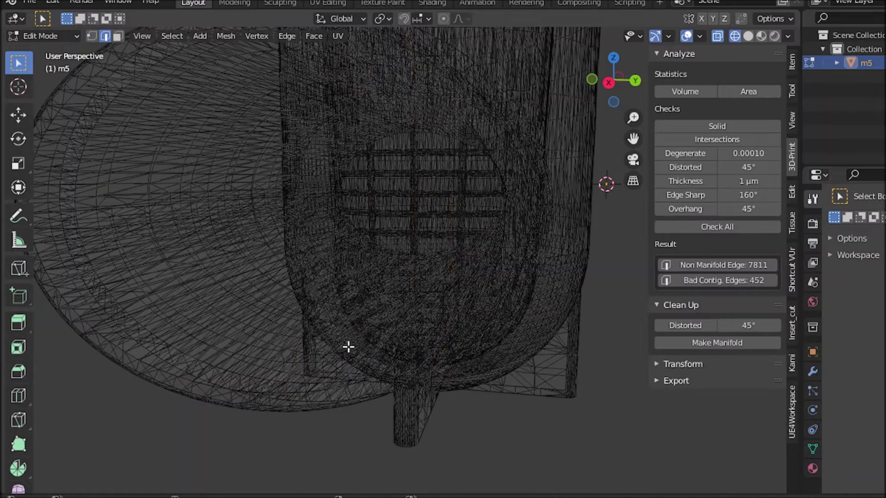
{"action": "key", "text": "shift+z"}
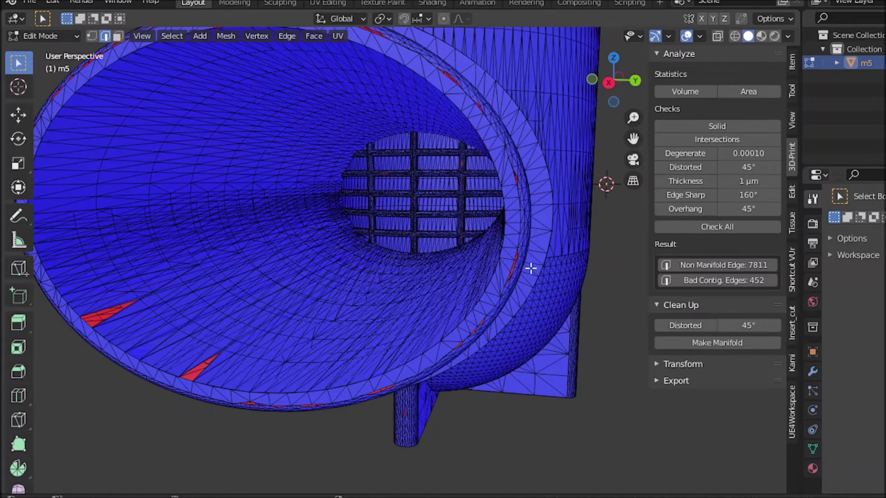
Rerun the solid check on the edited mesh, select the remaining bad contiguous edge and look for it in wireframe.
{"action": "left_click", "coordinate": [726, 123]}
{"action": "left_click", "coordinate": [743, 279]}
{"action": "scroll", "coordinate": [399, 268], "scroll_direction": "down", "scroll_amount": 3}
{"action": "key", "text": "shift+z"}
{"action": "mouse_move", "coordinate": [492, 254]}
{"action": "middle_mouse_down"}
{"action": "mouse_move", "coordinate": [403, 249]}
{"action": "mouse_move", "coordinate": [342, 366]}
{"action": "mouse_move", "coordinate": [410, 387]}
{"action": "mouse_move", "coordinate": [388, 456]}
{"action": "mouse_move", "coordinate": [449, 339]}
{"action": "mouse_move", "coordinate": [358, 374]}
{"action": "mouse_move", "coordinate": [445, 370]}
{"action": "mouse_move", "coordinate": [419, 306]}
{"action": "middle_mouse_up"}
{"action": "key", "text": "shift+z"}
{"action": "scroll", "coordinate": [419, 307], "scroll_direction": "up", "scroll_amount": 2}
{"action": "left_click", "coordinate": [707, 281]}
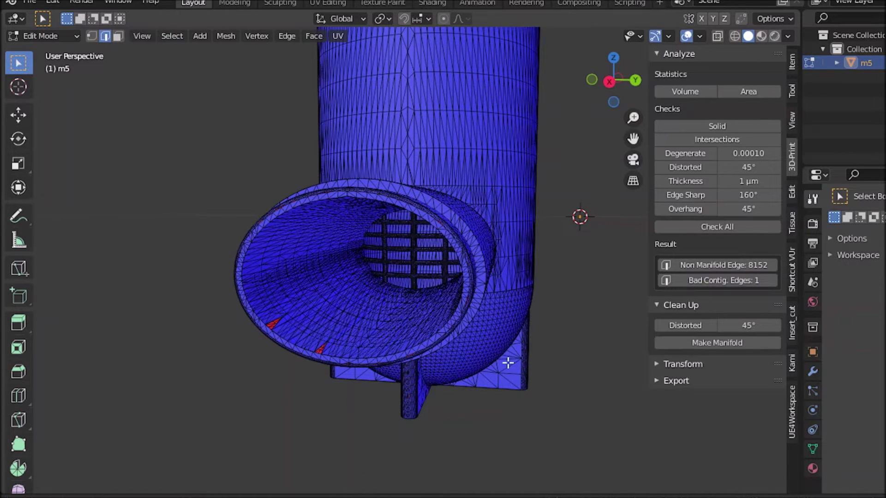
Try to delete the remaining bad contiguous edge in wireframe view.
{"action": "middle_click_drag", "start_coordinate": [508, 362], "coordinate": [536, 323]}
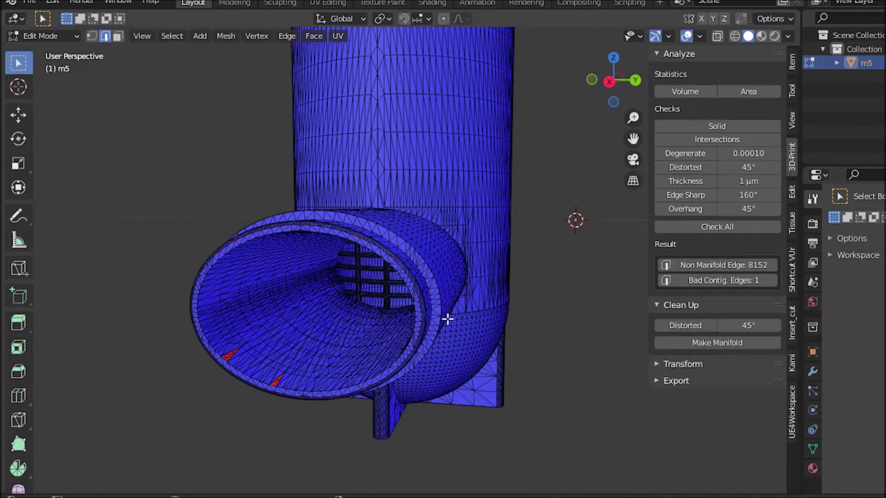
{"action": "middle_click_drag", "start_coordinate": [451, 316], "coordinate": [456, 318]}
{"action": "key", "text": "shift+z"}
{"action": "key", "text": "x"}
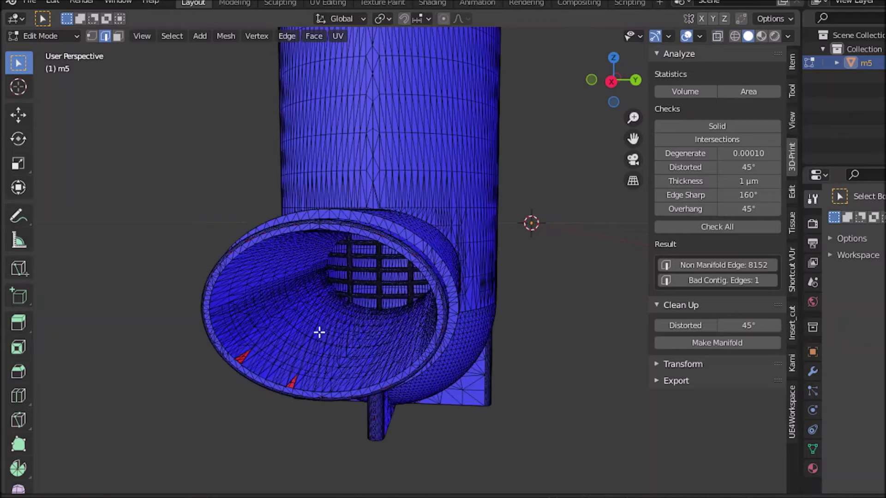
Examine the two triangular gaps inside the side tube's mouth up close.
{"action": "middle_click_drag", "start_coordinate": [316, 332], "coordinate": [381, 383]}
{"action": "scroll", "coordinate": [255, 331], "scroll_direction": "up", "scroll_amount": 3}
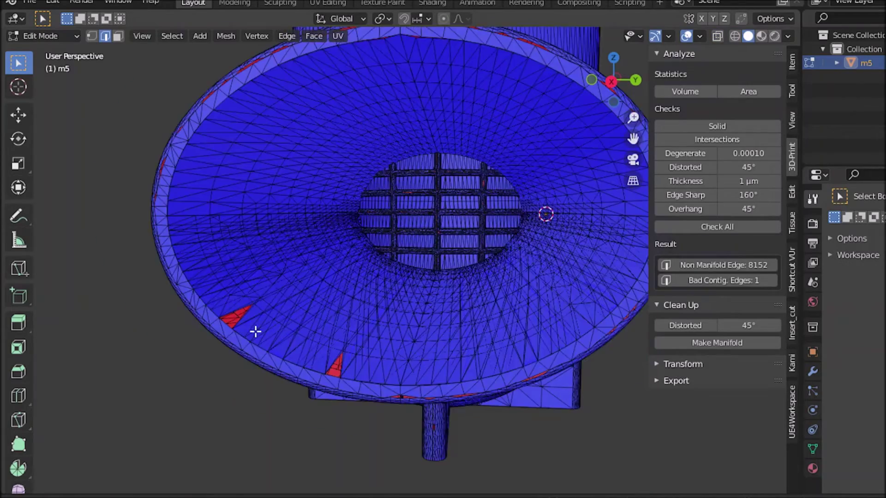
{"action": "middle_click_drag", "start_coordinate": [255, 332], "coordinate": [328, 267]}
{"action": "scroll", "coordinate": [310, 346], "scroll_direction": "up", "scroll_amount": 6}
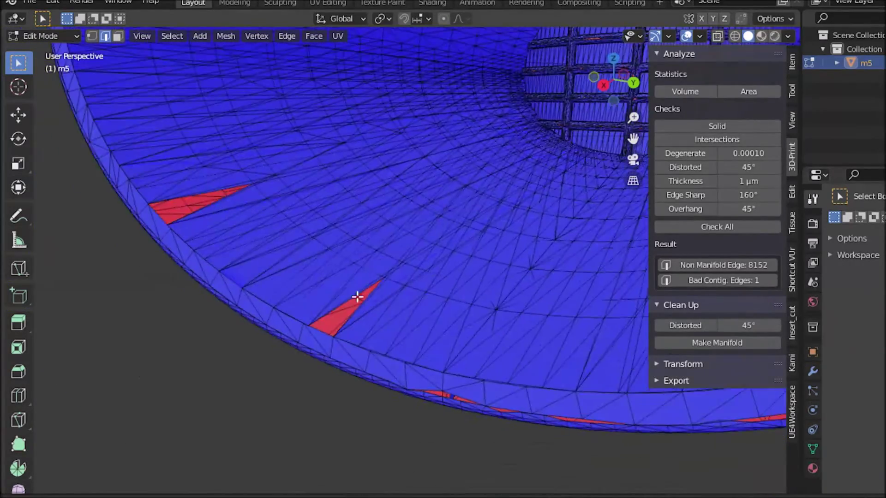
{"action": "scroll", "coordinate": [356, 297], "scroll_direction": "down", "scroll_amount": 3}
{"action": "scroll", "coordinate": [356, 323], "scroll_direction": "up", "scroll_amount": 2}
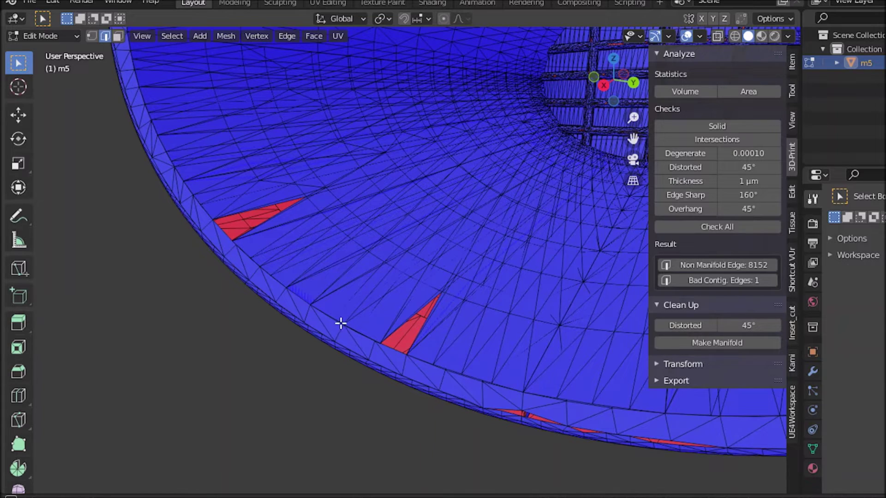
{"action": "scroll", "coordinate": [340, 323], "scroll_direction": "up", "scroll_amount": 6}
{"action": "scroll", "coordinate": [405, 336], "scroll_direction": "up", "scroll_amount": 5}
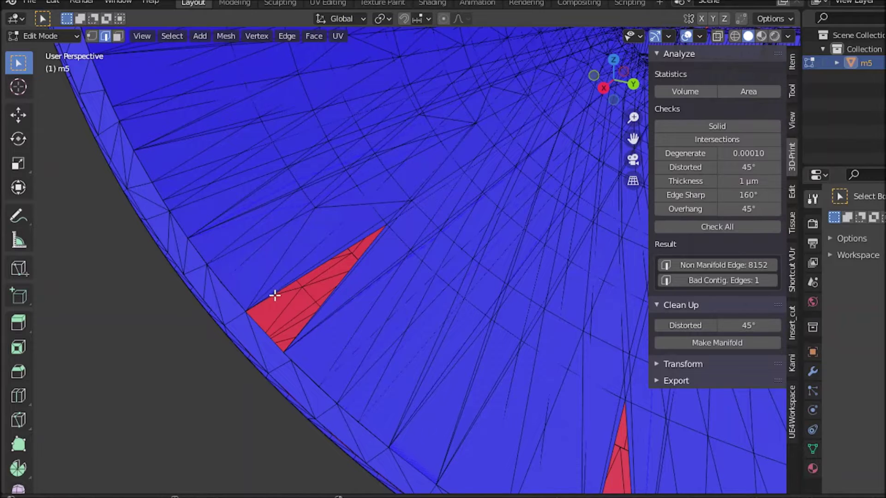
Select the edge loop bordering the triangular gap in the side tube's mouth and inspect it in wireframe view.
{"action": "scroll", "coordinate": [366, 316], "scroll_direction": "up", "scroll_amount": 5}
{"action": "scroll", "coordinate": [305, 220], "scroll_direction": "down", "scroll_amount": 4}
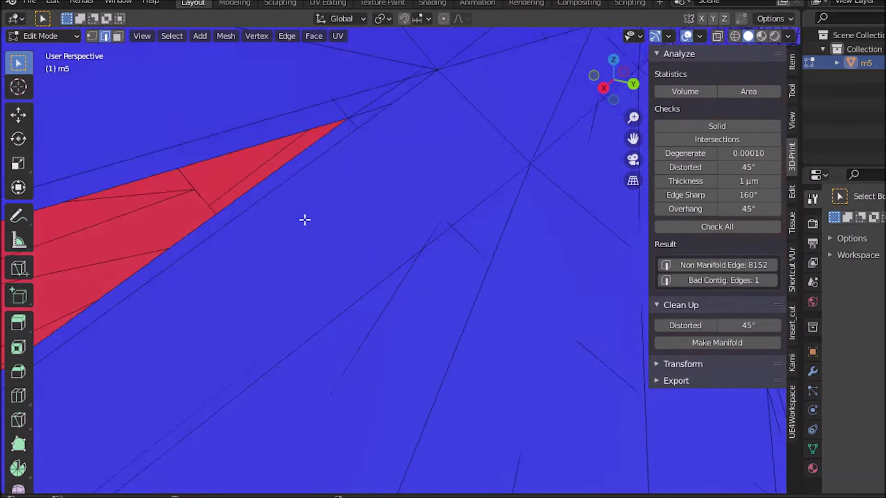
{"action": "left_click", "coordinate": [345, 234], "text": "alt"}
{"action": "middle_click_drag", "start_coordinate": [346, 234], "coordinate": [350, 245]}
{"action": "key", "text": "shift+z"}
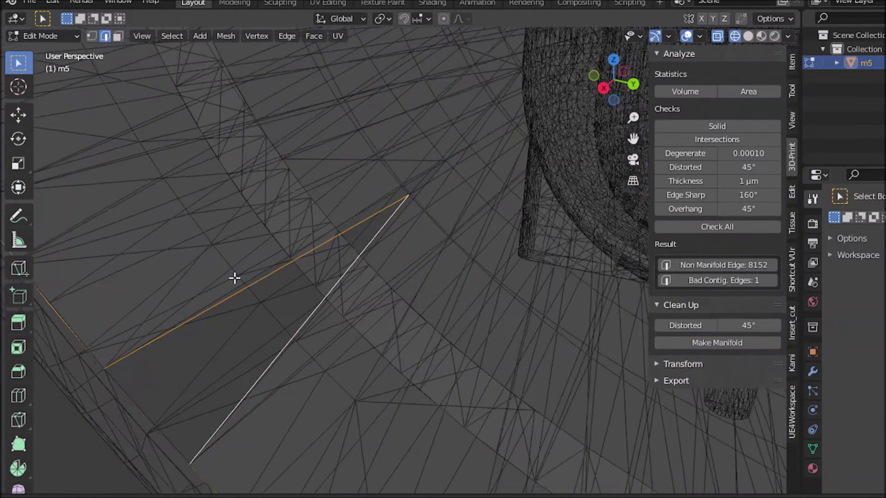
{"action": "scroll", "coordinate": [233, 277], "scroll_direction": "up", "scroll_amount": 2}
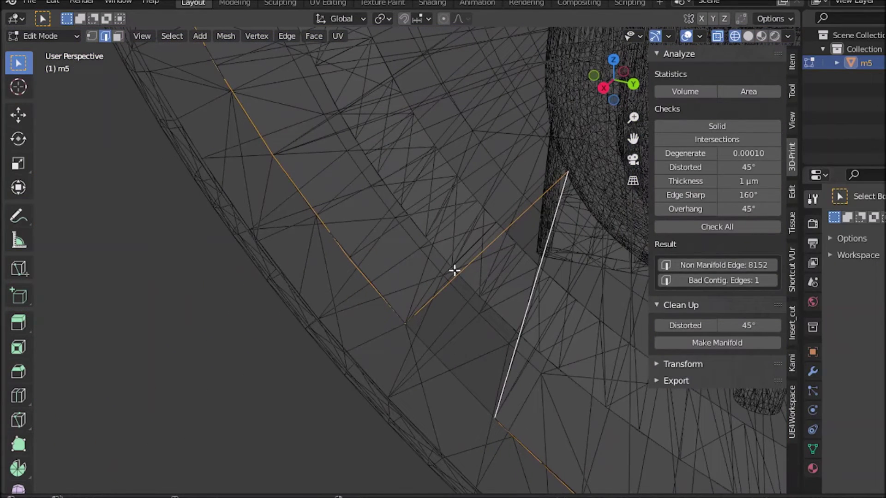
Select all non-manifold edges and examine them around the side tube's mouth in wireframe and solid view.
{"action": "left_click", "coordinate": [715, 262]}
{"action": "scroll", "coordinate": [475, 218], "scroll_direction": "down", "scroll_amount": 6}
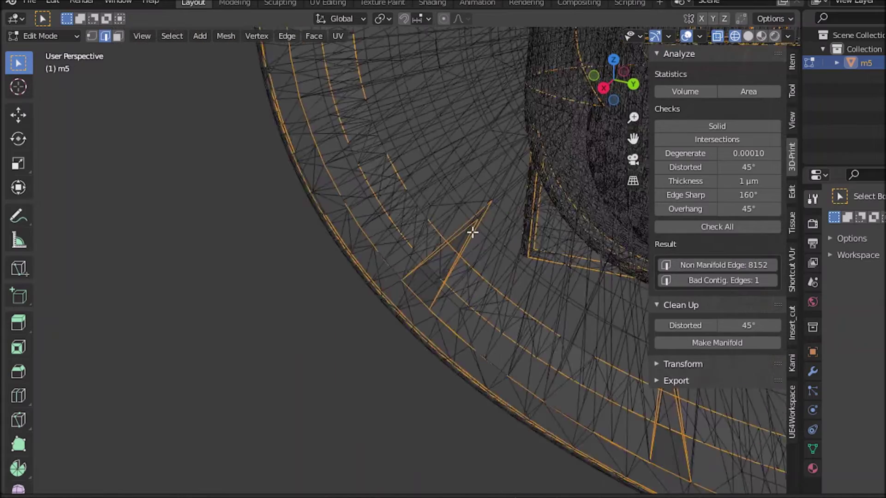
{"action": "key", "text": "shift+z"}
{"action": "mouse_move", "coordinate": [498, 251]}
{"action": "middle_mouse_down"}
{"action": "mouse_move", "coordinate": [370, 283]}
{"action": "mouse_move", "coordinate": [366, 273]}
{"action": "mouse_move", "coordinate": [423, 300]}
{"action": "middle_mouse_up"}
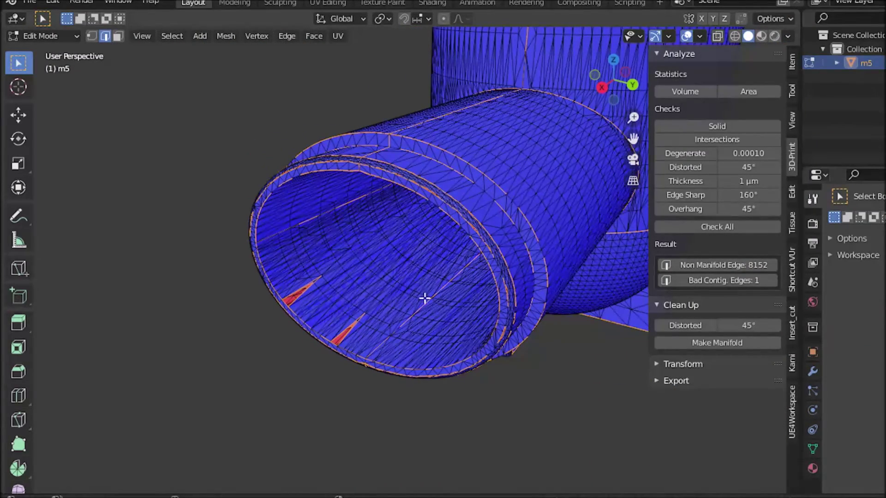
{"action": "scroll", "coordinate": [374, 320], "scroll_direction": "up", "scroll_amount": 8}
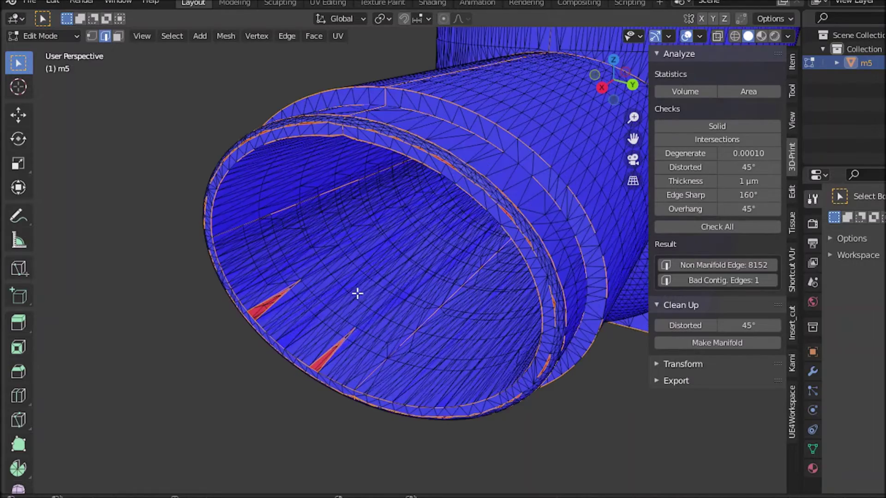
{"action": "middle_click_drag", "start_coordinate": [402, 310], "coordinate": [425, 218]}
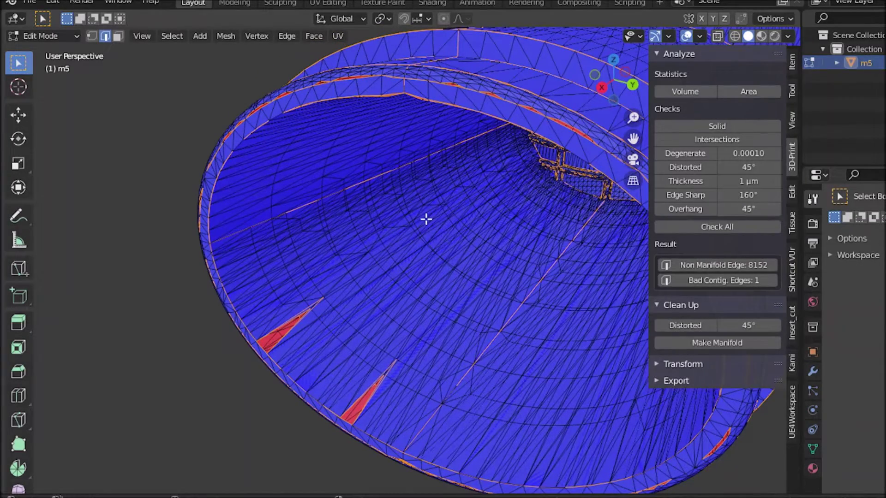
{"action": "middle_click_drag", "start_coordinate": [407, 259], "coordinate": [412, 259]}
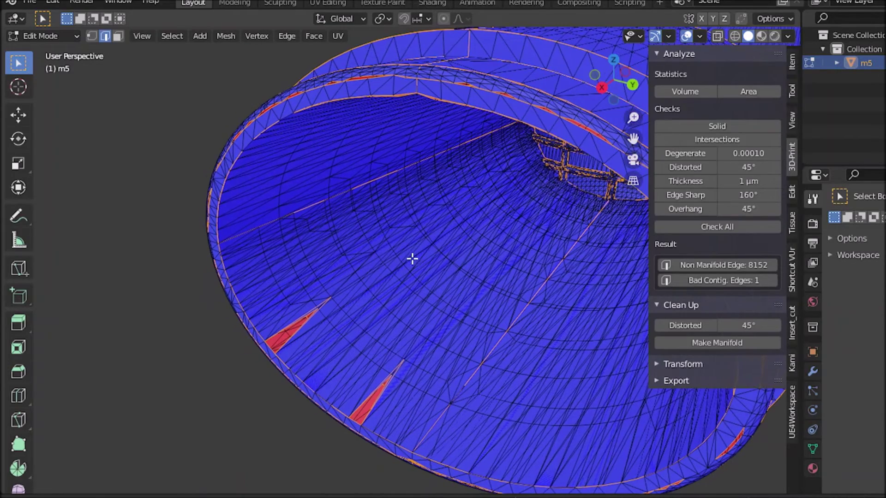
{"action": "scroll", "coordinate": [368, 289], "scroll_direction": "up", "scroll_amount": 5}
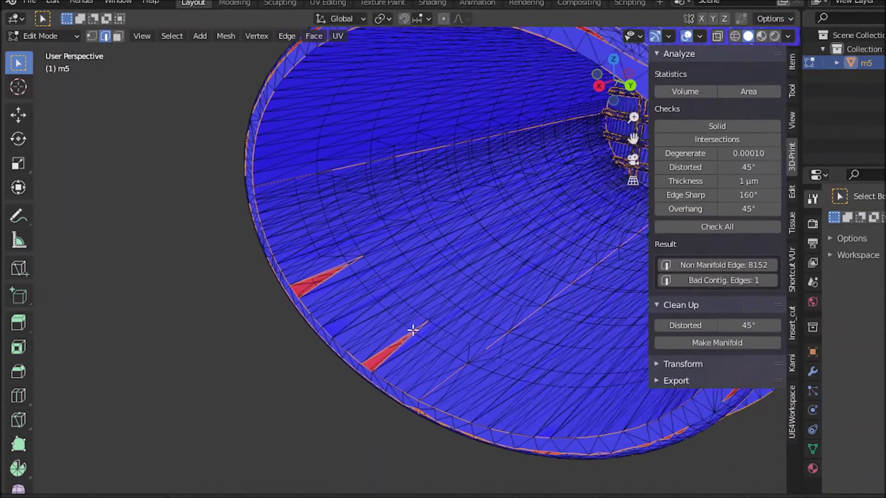
{"action": "scroll", "coordinate": [398, 305], "scroll_direction": "up", "scroll_amount": 5}
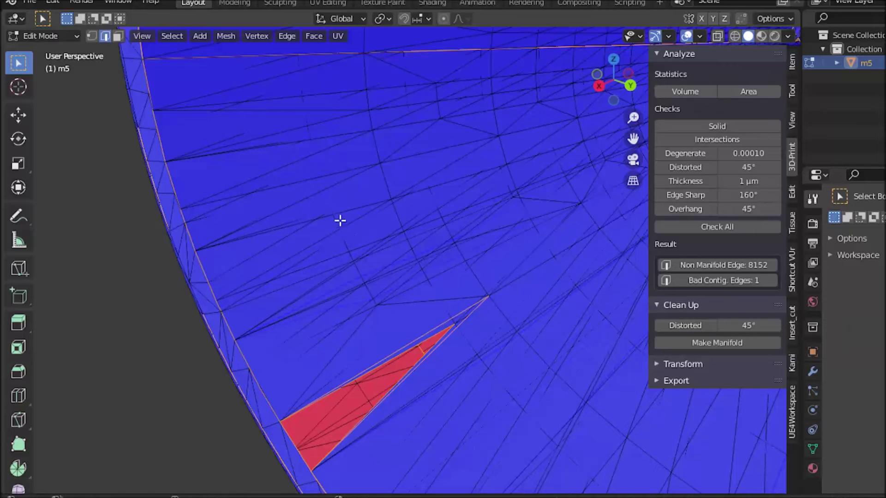
Clear the selection, select a narrow triangular face near the gap in face selection mode and try to move it.
{"action": "key", "text": "alt+a"}
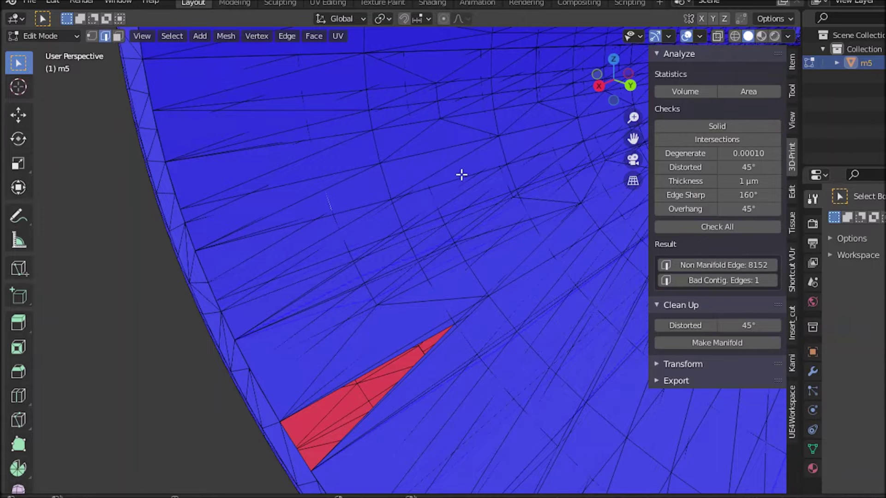
{"action": "middle_click_drag", "start_coordinate": [462, 175], "coordinate": [414, 199], "text": "shift"}
{"action": "key", "text": "3"}
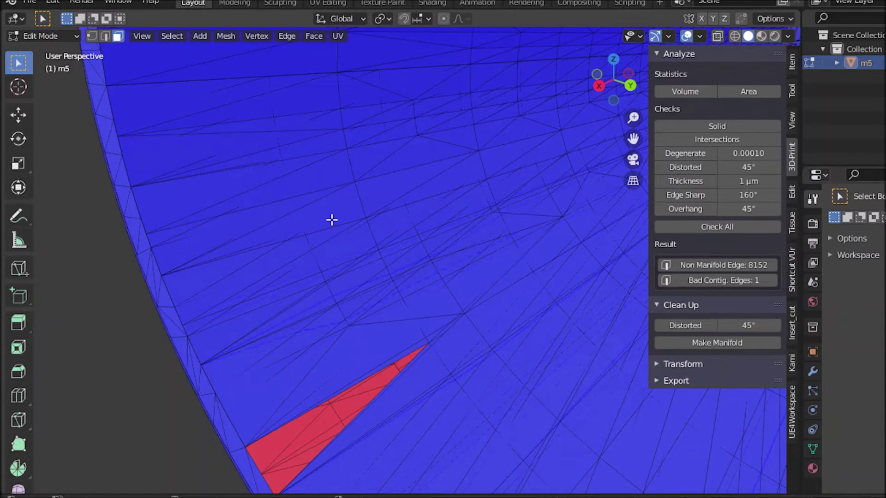
{"action": "left_click", "coordinate": [332, 220]}
{"action": "key", "text": "g"}
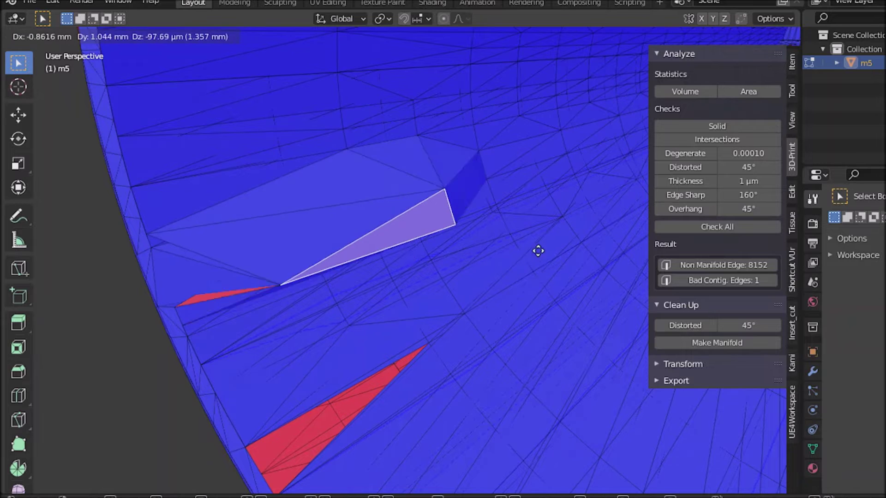
{"action": "key", "text": "Escape"}
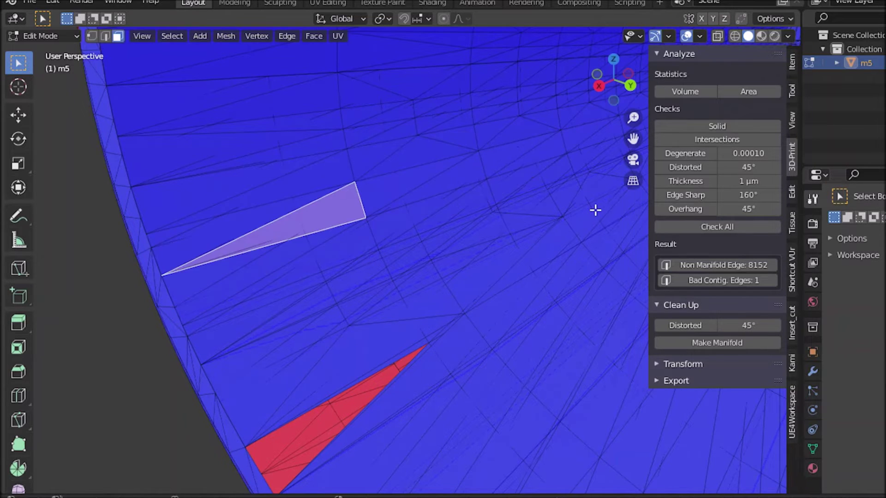
Return to object mode and delete the edited m5 model from the scene.
{"action": "scroll", "coordinate": [504, 144], "scroll_direction": "down", "scroll_amount": 10}
{"action": "middle_click_drag", "start_coordinate": [485, 332], "coordinate": [420, 354]}
{"action": "scroll", "coordinate": [337, 297], "scroll_direction": "up", "scroll_amount": 3}
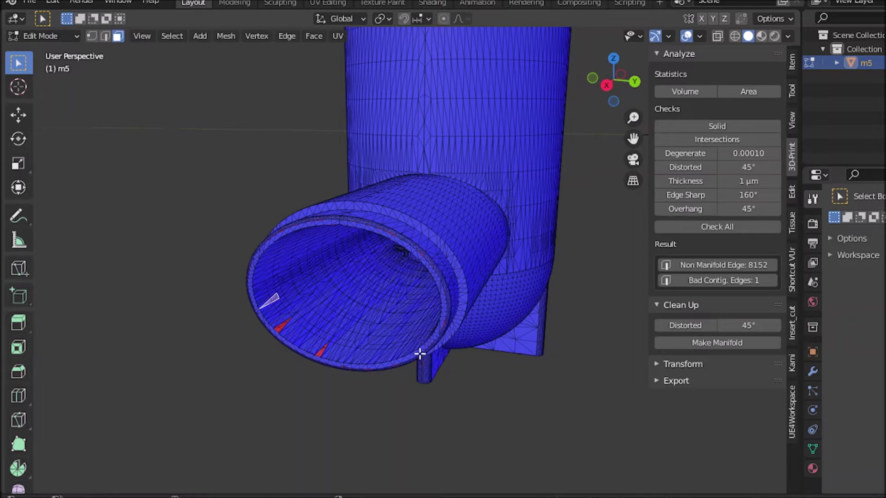
{"action": "scroll", "coordinate": [408, 287], "scroll_direction": "down", "scroll_amount": 4}
{"action": "scroll", "coordinate": [411, 348], "scroll_direction": "up", "scroll_amount": 1}
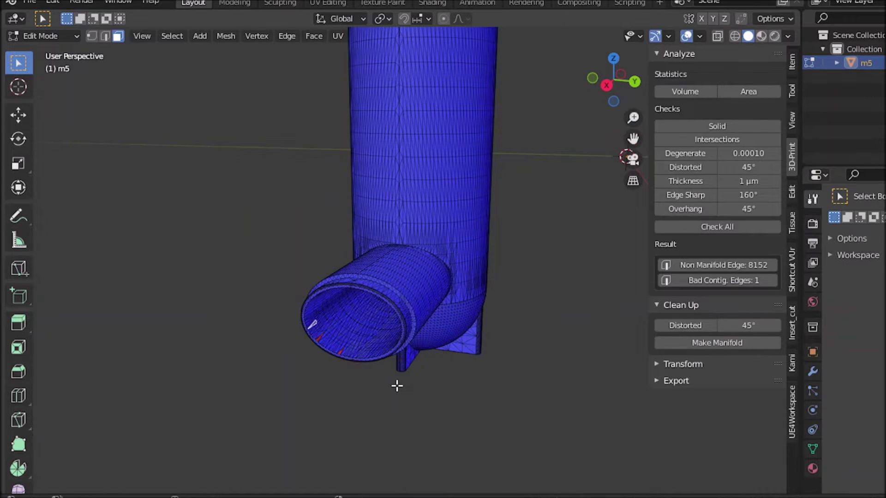
{"action": "scroll", "coordinate": [441, 338], "scroll_direction": "down", "scroll_amount": 1}
{"action": "middle_click_drag", "start_coordinate": [462, 370], "coordinate": [459, 383], "text": "shift"}
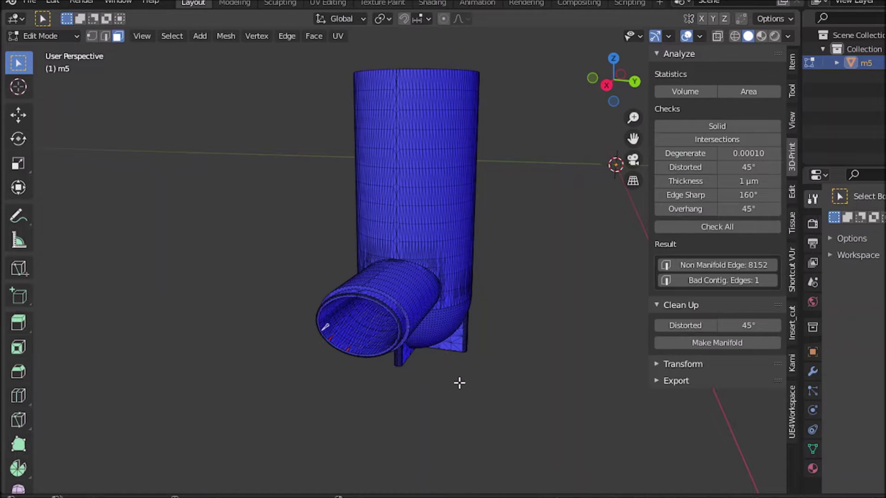
{"action": "key", "text": "Tab"}
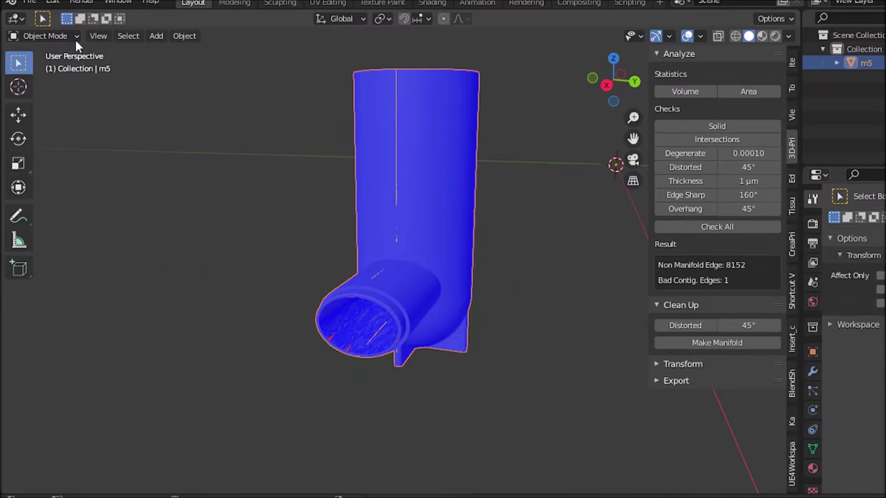
{"action": "left_click", "coordinate": [31, 1]}
{"action": "key", "text": "x"}
{"action": "left_click", "coordinate": [340, 288]}
Import a fresh copy of m5.stl with the default import settings.
{"action": "left_click", "coordinate": [32, 2]}
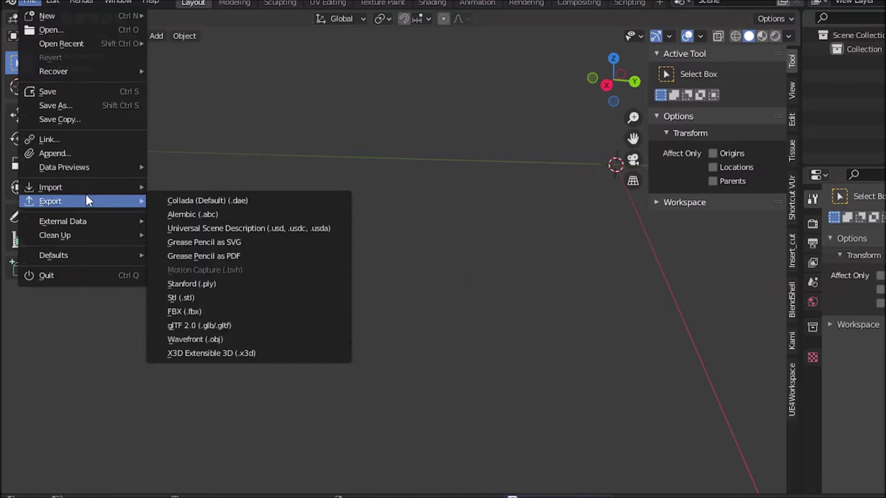
{"action": "mouse_move", "coordinate": [108, 187]}
{"action": "left_click", "coordinate": [187, 272]}
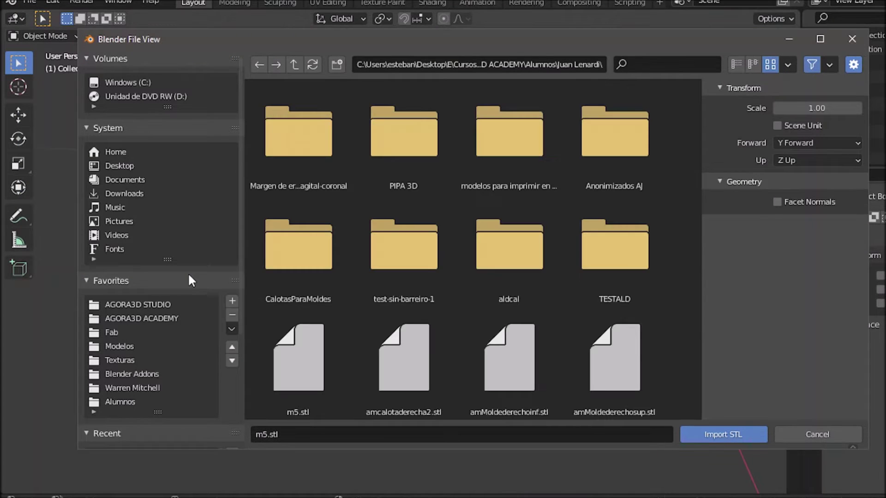
{"action": "left_click", "coordinate": [317, 377]}
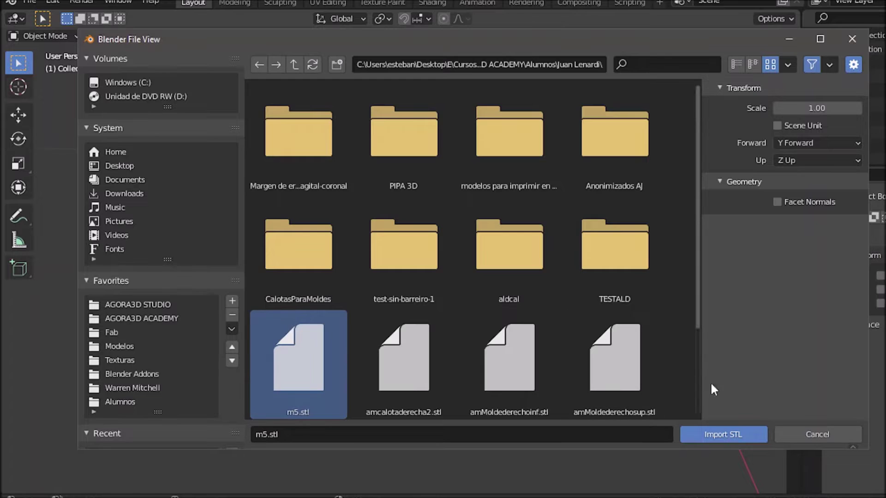
{"action": "left_click", "coordinate": [745, 434]}
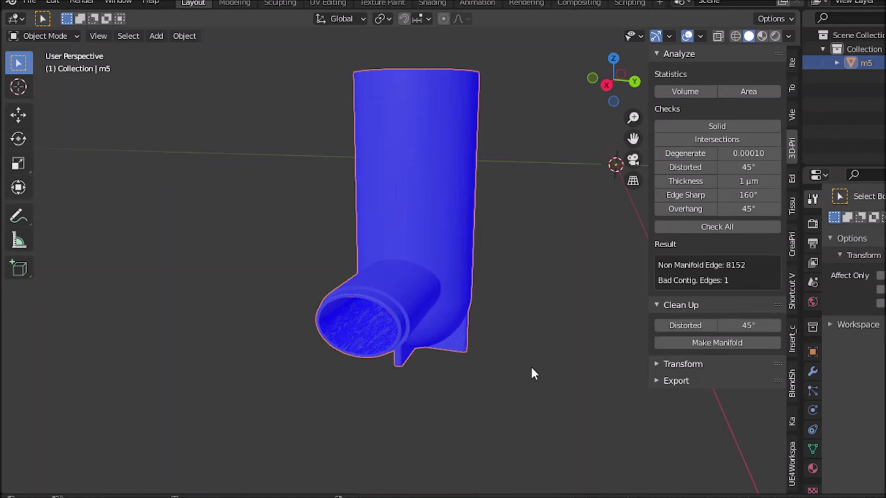
Show the imported model's transform values and apply its rotation and scale.
{"action": "key", "text": "KP_1"}
{"action": "middle_click_drag", "start_coordinate": [531, 365], "coordinate": [679, 293]}
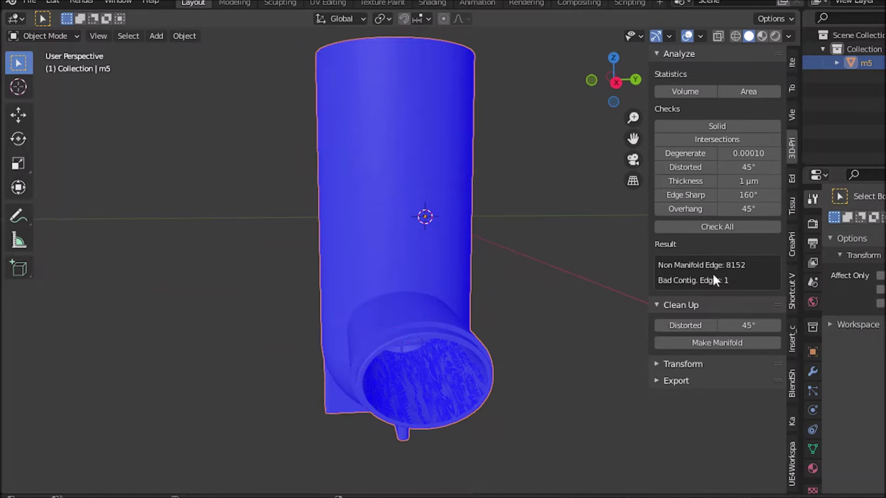
{"action": "left_click", "coordinate": [791, 65]}
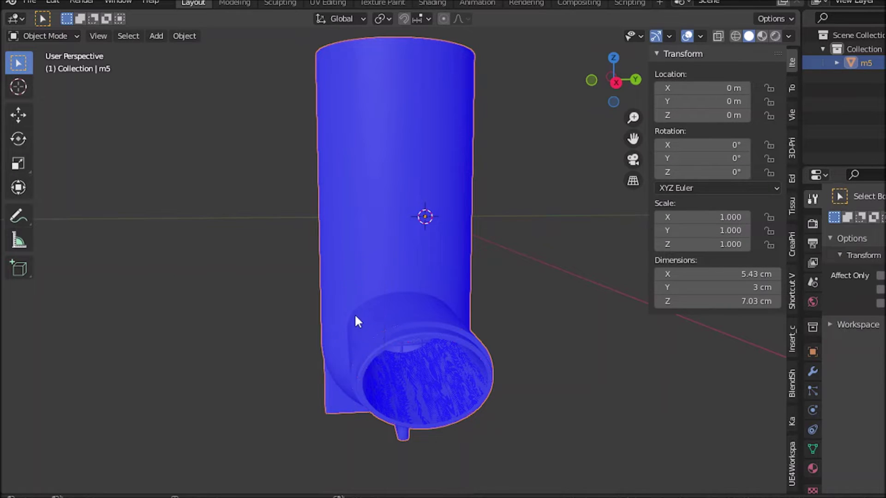
{"action": "key", "text": "ctrl+a"}
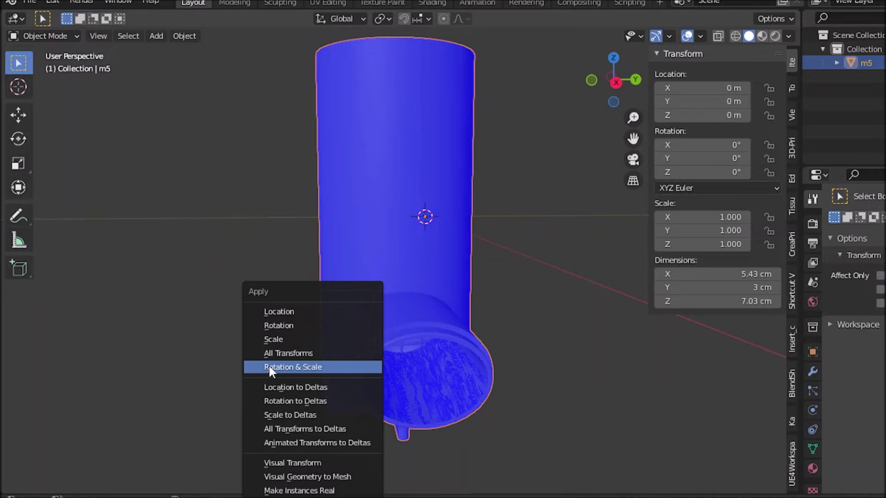
{"action": "left_click", "coordinate": [292, 367]}
{"action": "left_click", "coordinate": [178, 40]}
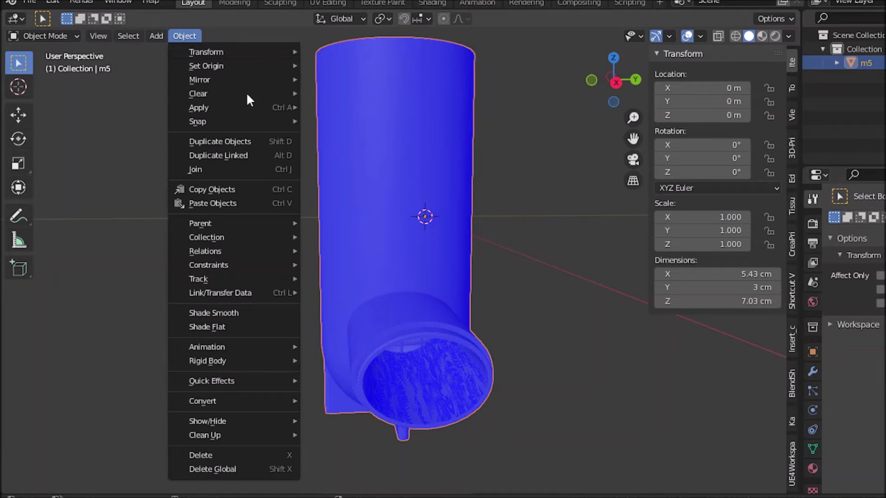
{"action": "mouse_move", "coordinate": [248, 108]}
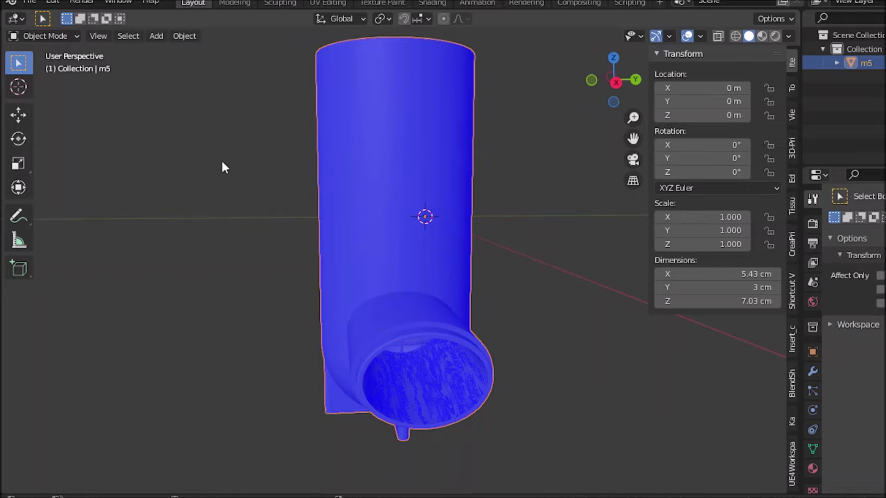
Examine the model in front and right orthographic views, including the grille inside the side tube's opening.
{"action": "key", "text": "KP_1"}
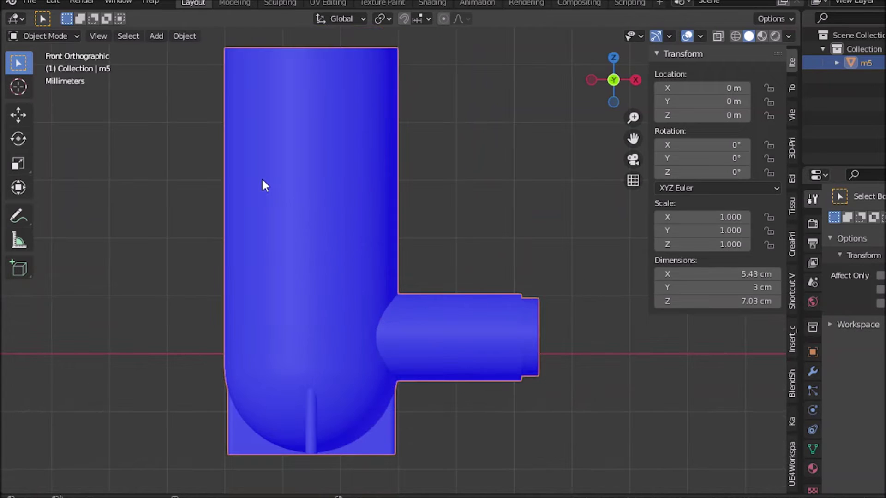
{"action": "middle_click_drag", "start_coordinate": [262, 180], "coordinate": [285, 186], "text": "shift"}
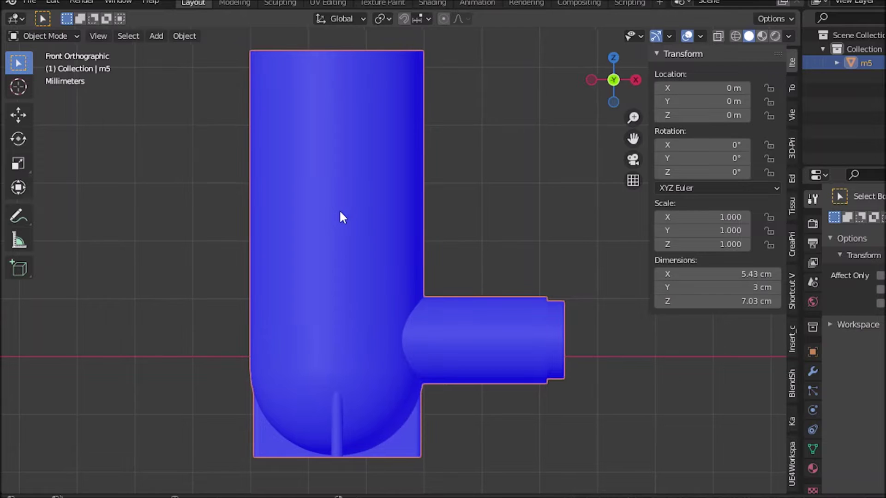
{"action": "key", "text": "KP_3"}
{"action": "scroll", "coordinate": [482, 307], "scroll_direction": "up", "scroll_amount": 3}
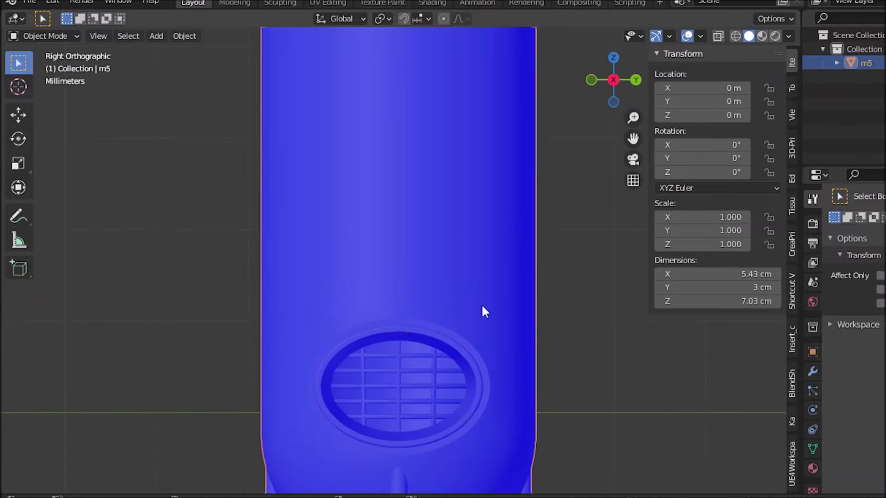
{"action": "scroll", "coordinate": [481, 304], "scroll_direction": "down", "scroll_amount": 3, "text": "shift"}
{"action": "scroll", "coordinate": [464, 294], "scroll_direction": "up", "scroll_amount": 5}
{"action": "middle_click_drag", "start_coordinate": [450, 233], "coordinate": [447, 313], "text": "shift"}
{"action": "scroll", "coordinate": [448, 316], "scroll_direction": "down", "scroll_amount": 10}
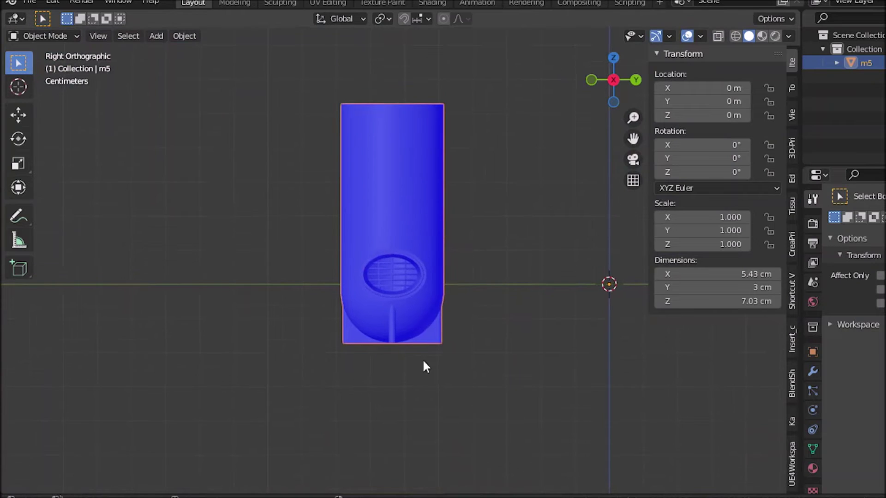
{"action": "scroll", "coordinate": [422, 268], "scroll_direction": "up", "scroll_amount": 8}
{"action": "scroll", "coordinate": [409, 263], "scroll_direction": "up", "scroll_amount": 3}
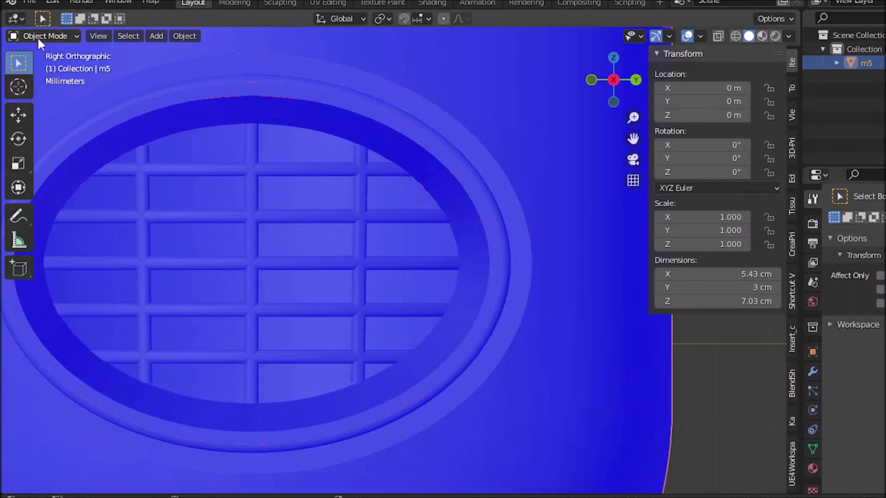
Switch the m5 model to sculpt mode and set its remesh voxel size to about 0.1525 mm.
{"action": "left_click", "coordinate": [39, 35]}
{"action": "left_click", "coordinate": [813, 371]}
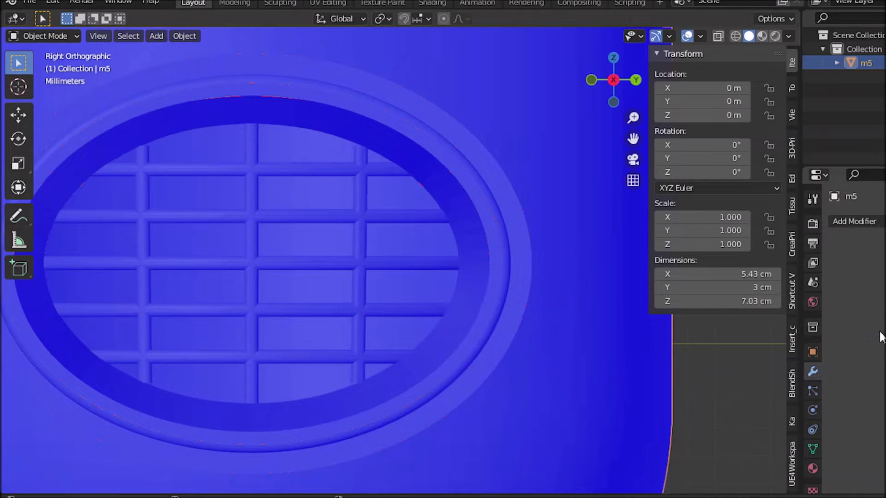
{"action": "left_click", "coordinate": [858, 218]}
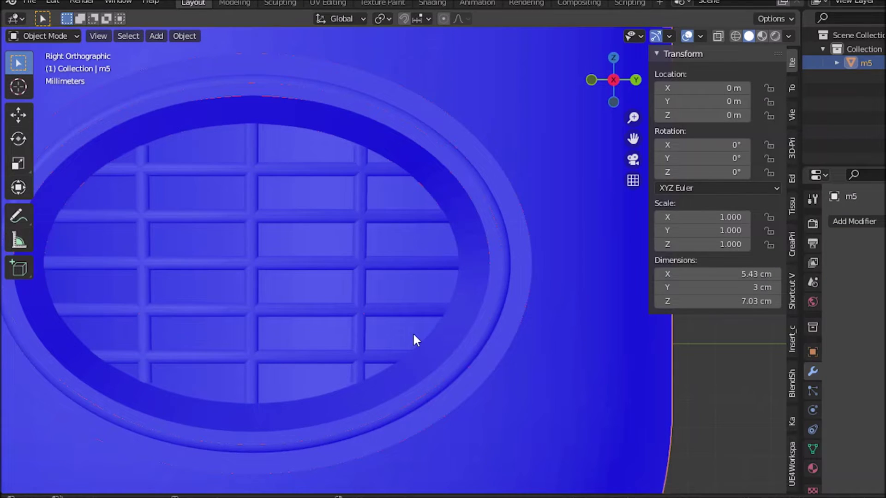
{"action": "left_click", "coordinate": [57, 33]}
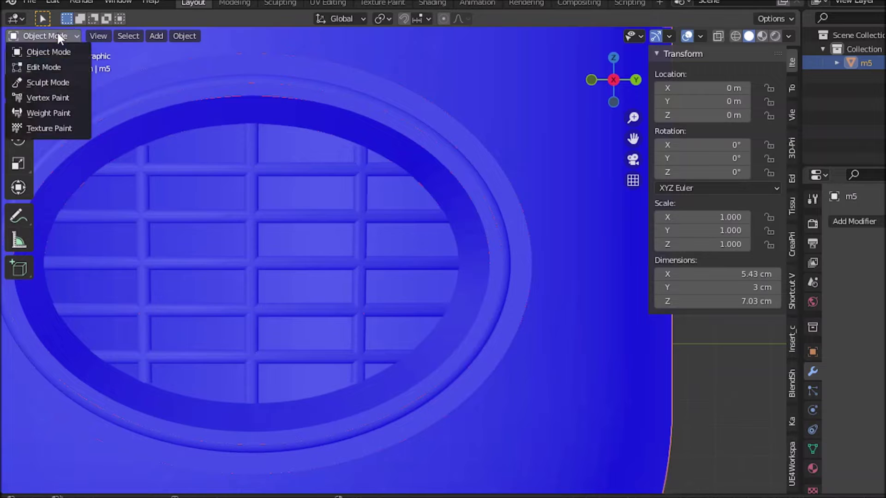
{"action": "left_click", "coordinate": [54, 81]}
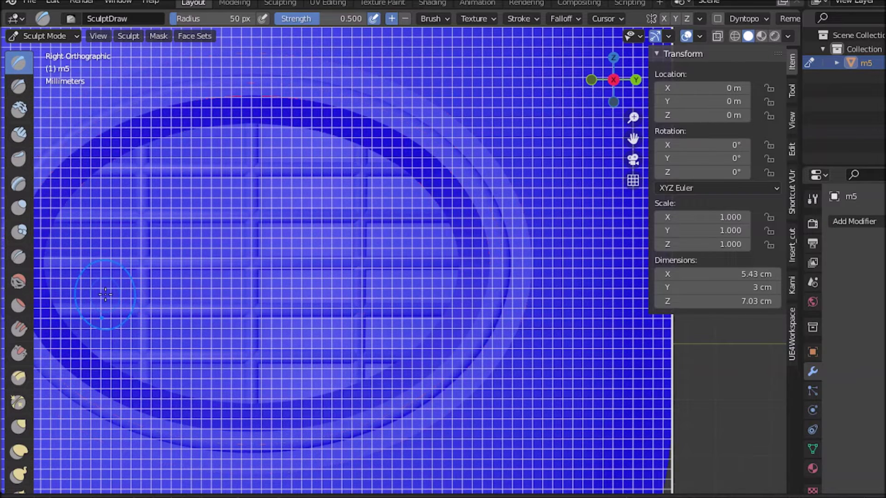
{"action": "key", "text": "ctrl+r"}
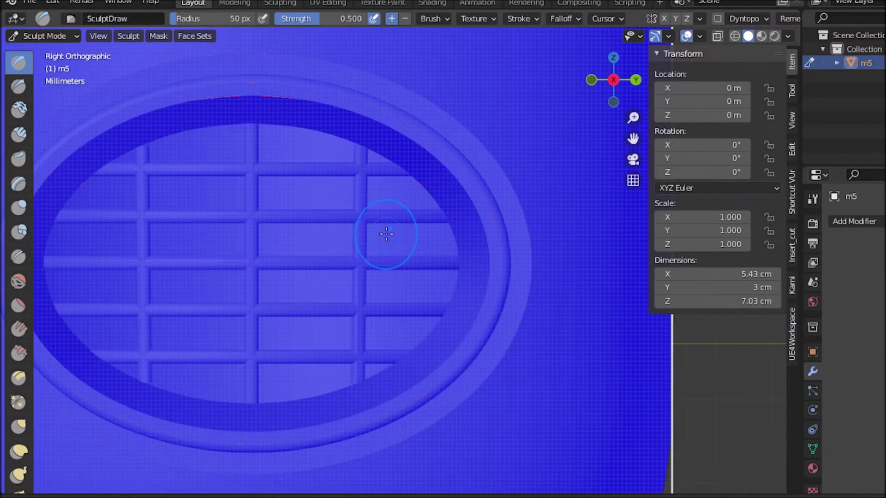
{"action": "scroll", "coordinate": [388, 276], "scroll_direction": "up", "scroll_amount": 6}
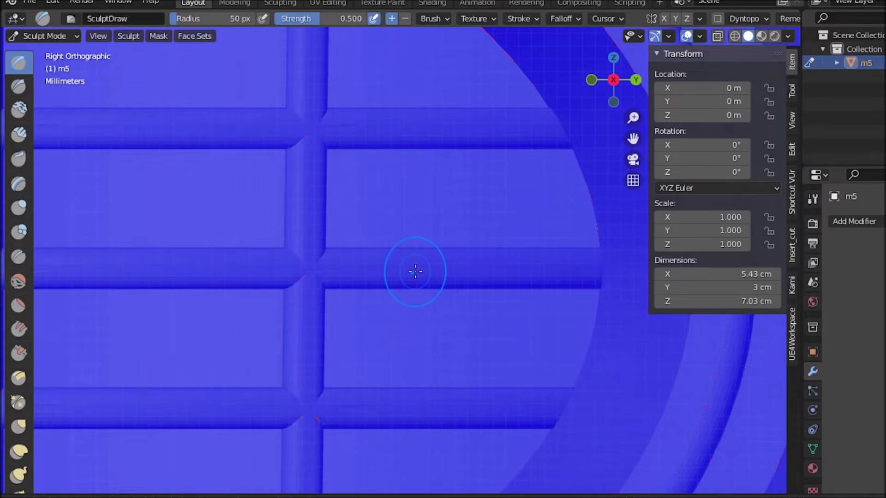
{"action": "scroll", "coordinate": [386, 143], "scroll_direction": "down", "scroll_amount": 5}
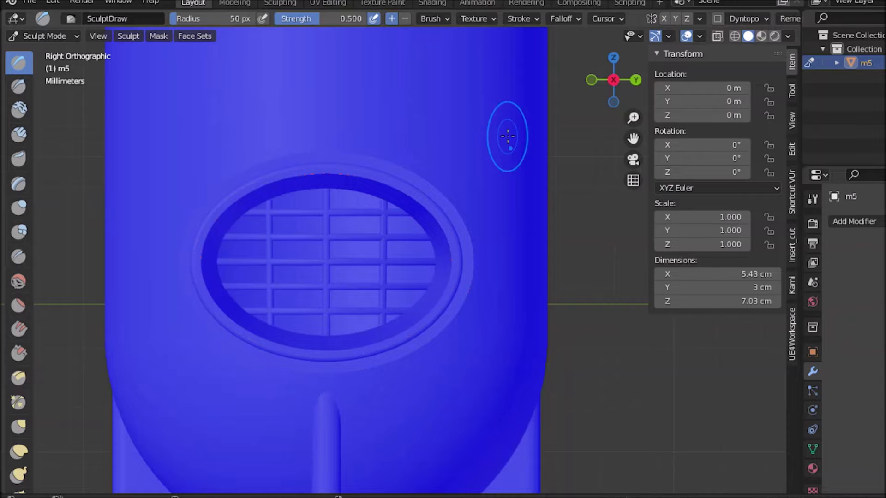
Hide the sidebar, split the viewport into two 3D views, and frame the small block inside the tube's rim in the second view.
{"action": "key", "text": "n"}
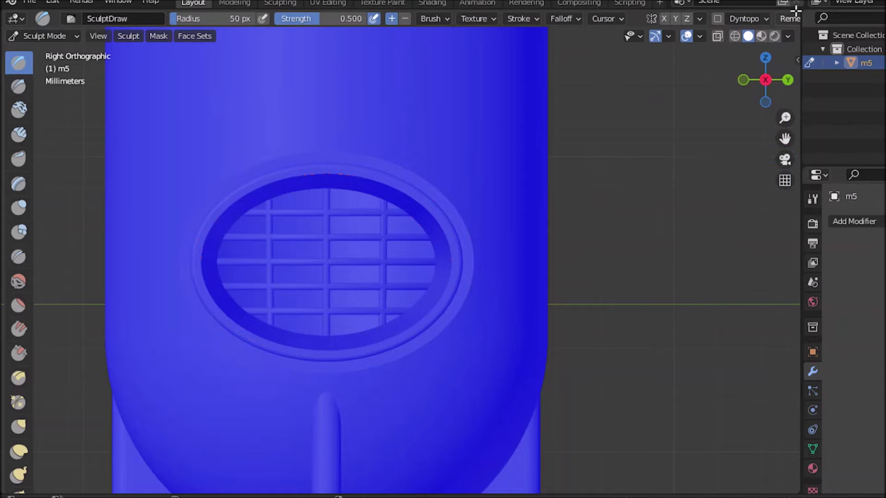
{"action": "left_click_drag", "start_coordinate": [799, 29], "coordinate": [439, 184]}
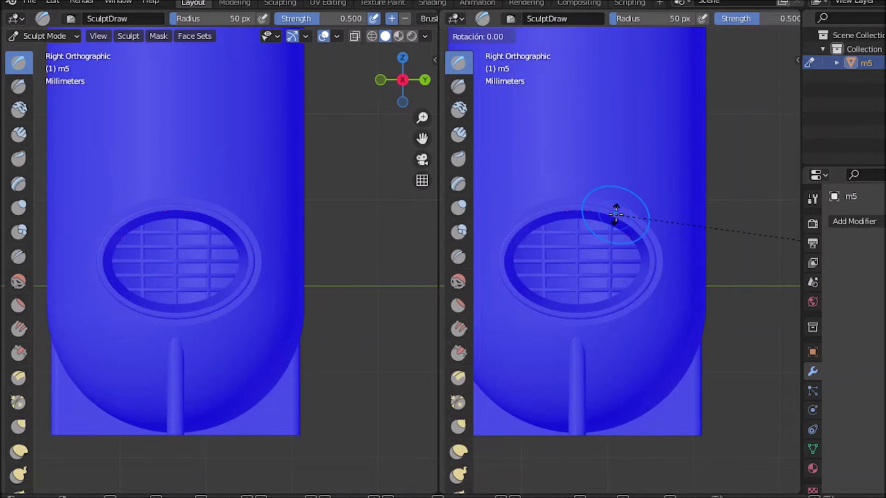
{"action": "middle_click_drag", "start_coordinate": [616, 215], "coordinate": [633, 319]}
{"action": "scroll", "coordinate": [632, 318], "scroll_direction": "up", "scroll_amount": 10}
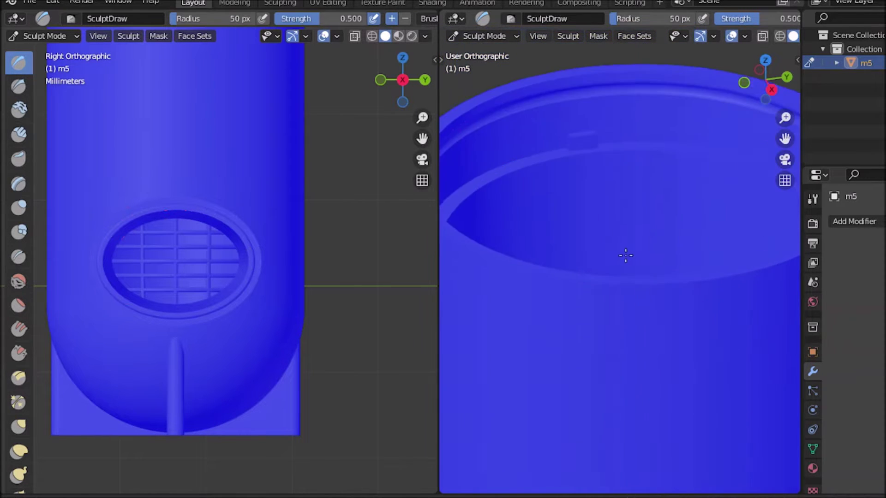
{"action": "scroll", "coordinate": [655, 286], "scroll_direction": "up", "scroll_amount": 3}
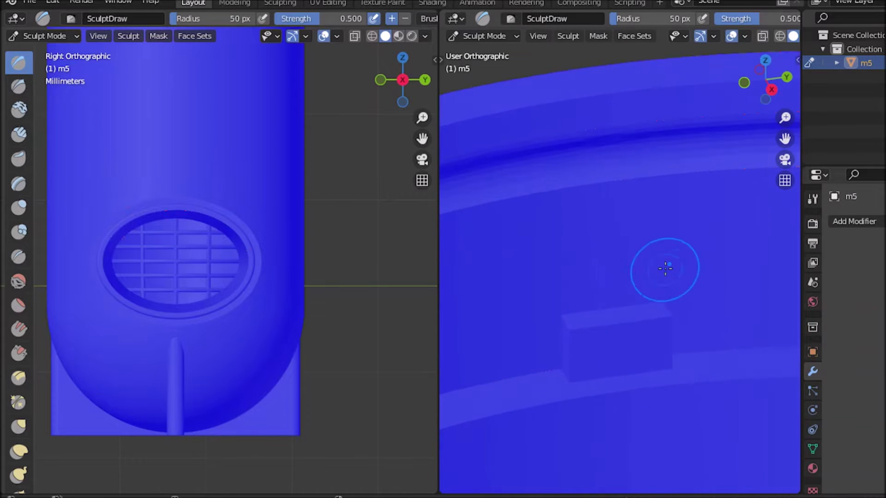
Voxel-remesh the m5 model at 0.1525 mm with Fix Poles and Preserve Volume enabled.
{"action": "scroll", "coordinate": [677, 18], "scroll_direction": "down", "scroll_amount": 6}
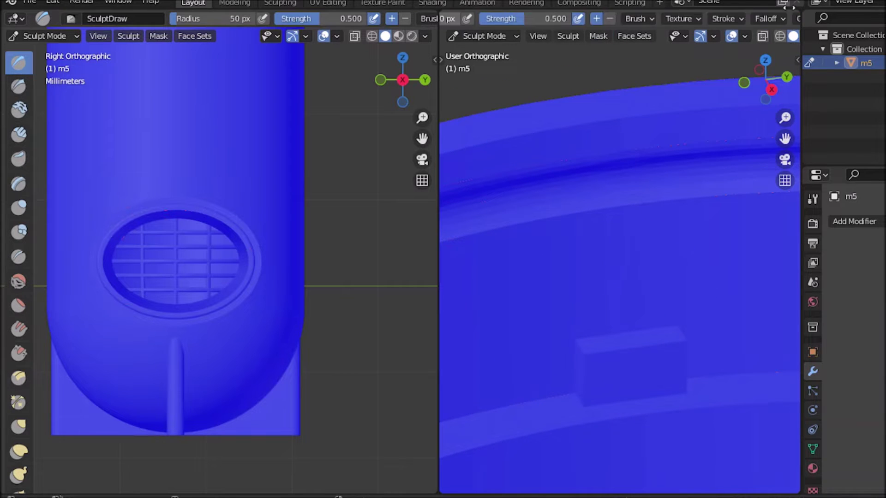
{"action": "scroll", "coordinate": [323, 18], "scroll_direction": "down", "scroll_amount": 6}
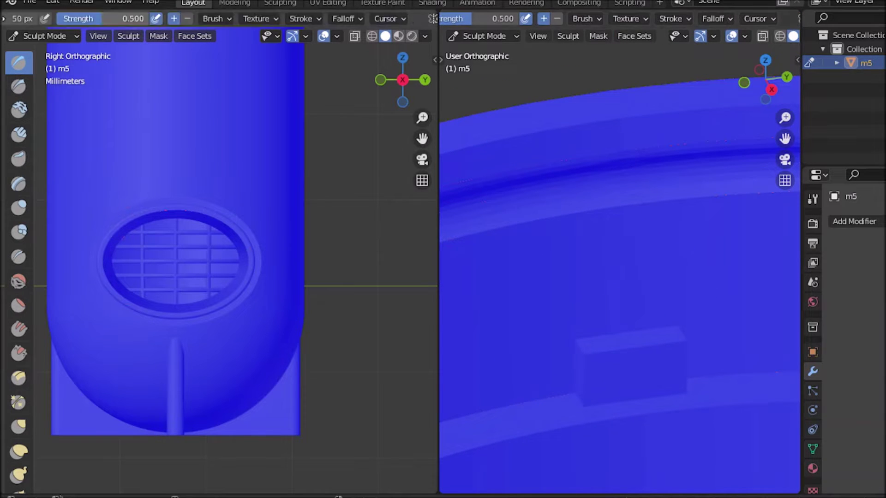
{"action": "left_click", "coordinate": [368, 18]}
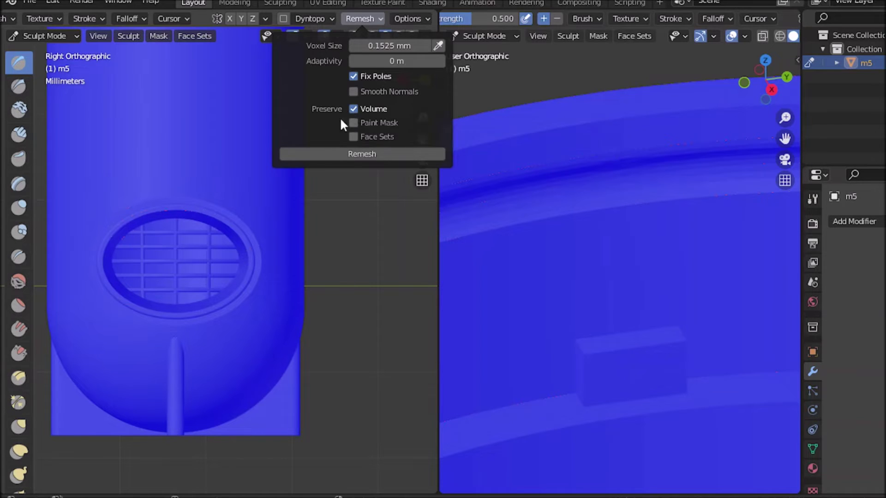
{"action": "left_click", "coordinate": [359, 155]}
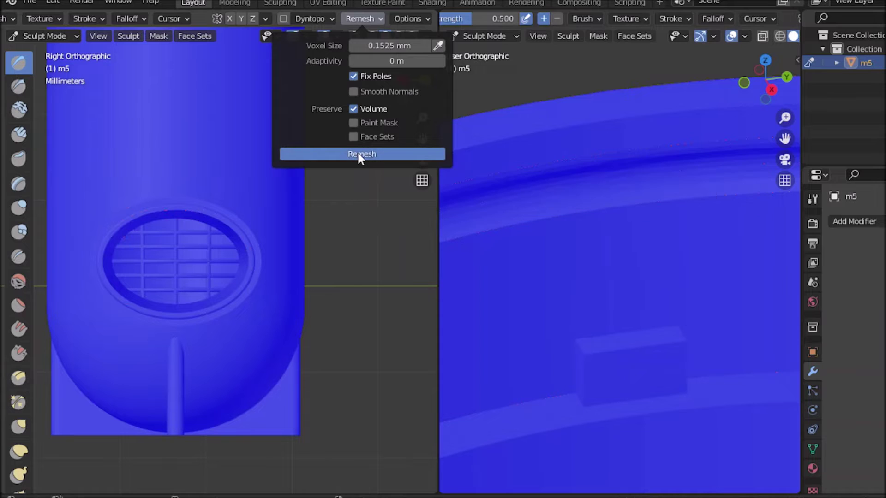
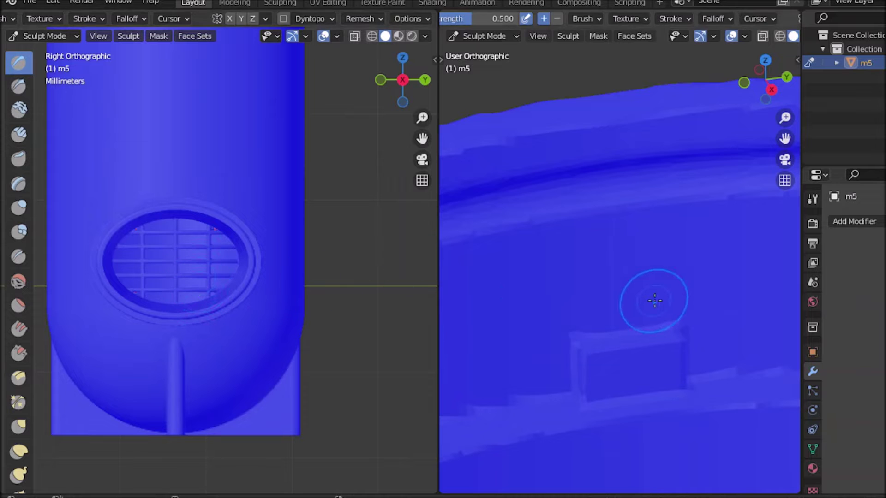
Inspect the remeshed grille bars and the small inner block, and undo the remesh.
{"action": "scroll", "coordinate": [343, 327], "scroll_direction": "up", "scroll_amount": 1}
{"action": "scroll", "coordinate": [300, 332], "scroll_direction": "up", "scroll_amount": 4}
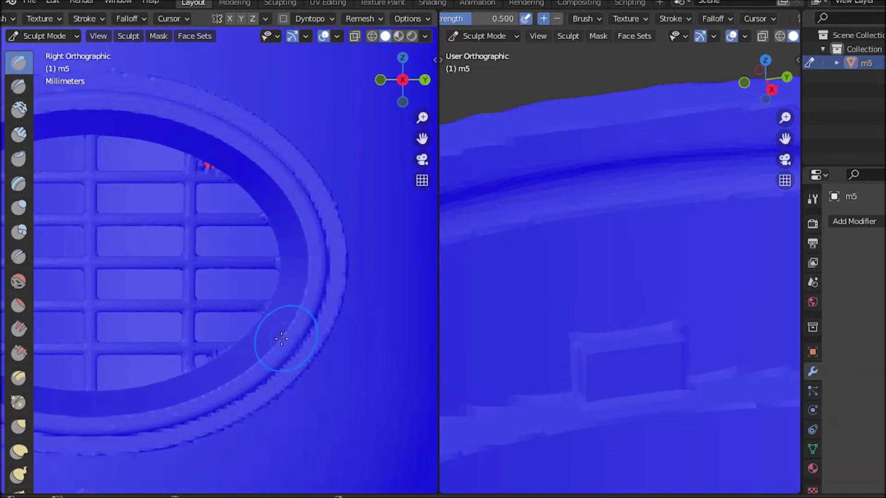
{"action": "scroll", "coordinate": [217, 198], "scroll_direction": "up", "scroll_amount": 1}
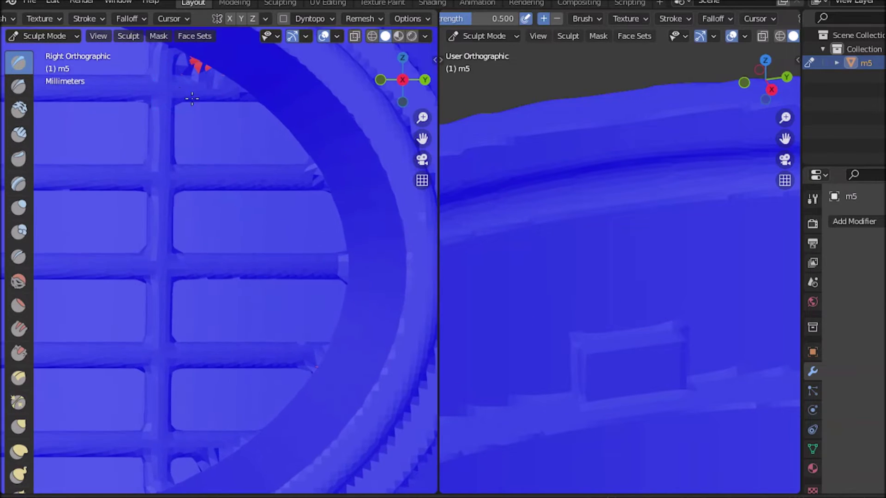
{"action": "scroll", "coordinate": [218, 129], "scroll_direction": "up", "scroll_amount": 2}
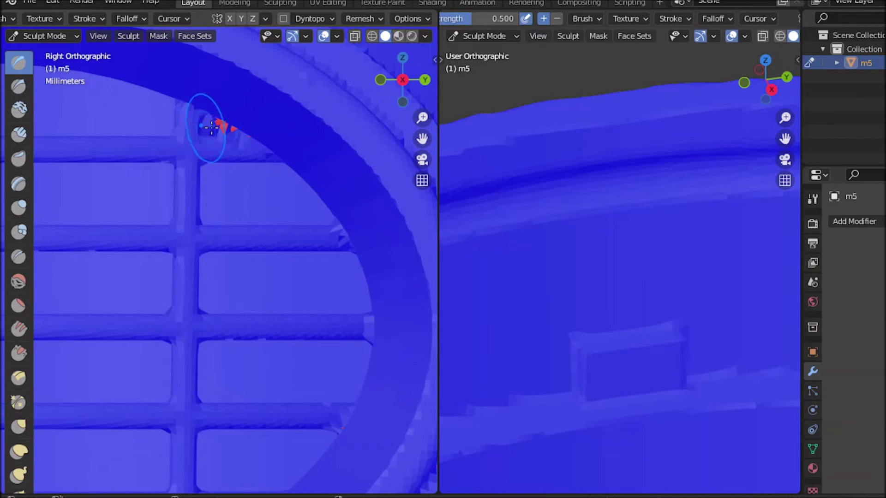
{"action": "mouse_move", "coordinate": [669, 357]}
{"action": "middle_mouse_down", "text": "shift"}
{"action": "mouse_move", "coordinate": [654, 273]}
{"action": "mouse_move", "coordinate": [654, 293]}
{"action": "middle_mouse_up", "text": "shift"}
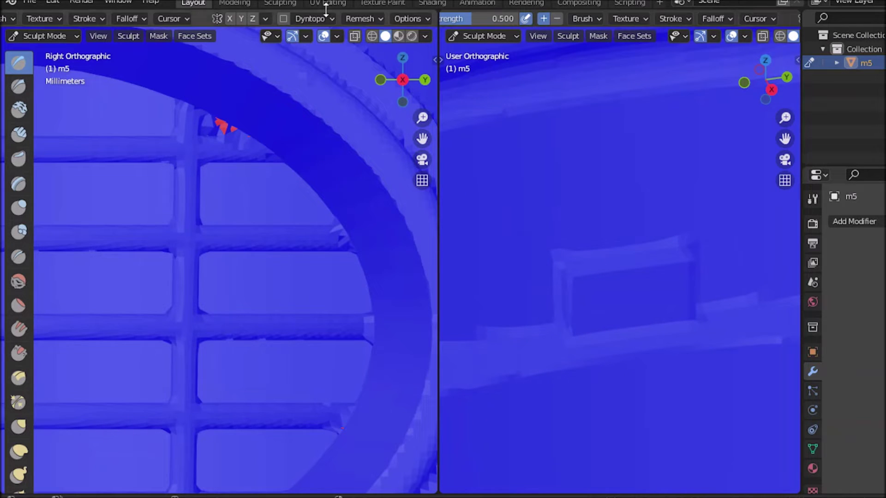
{"action": "left_click", "coordinate": [361, 19]}
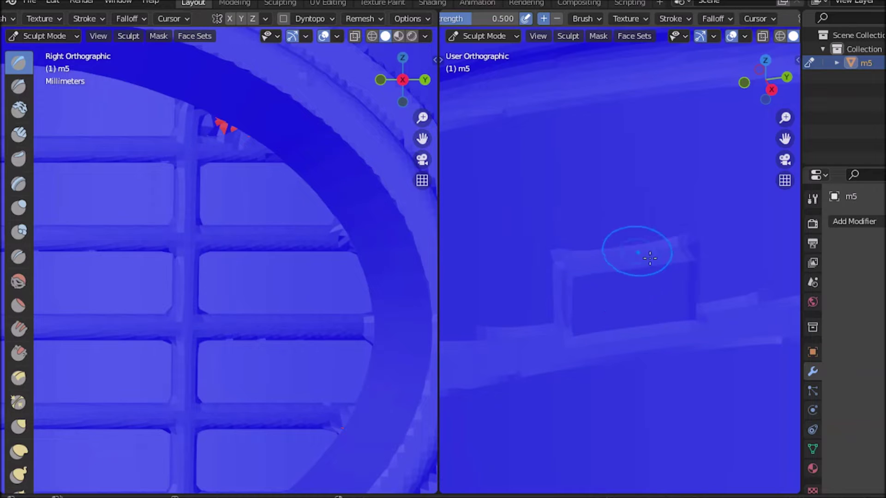
{"action": "left_click", "coordinate": [855, 222]}
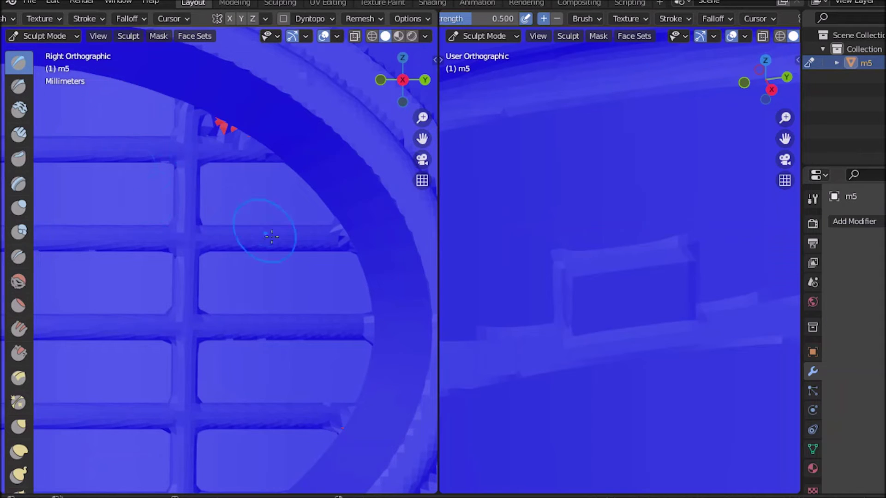
{"action": "key", "text": "ctrl+r"}
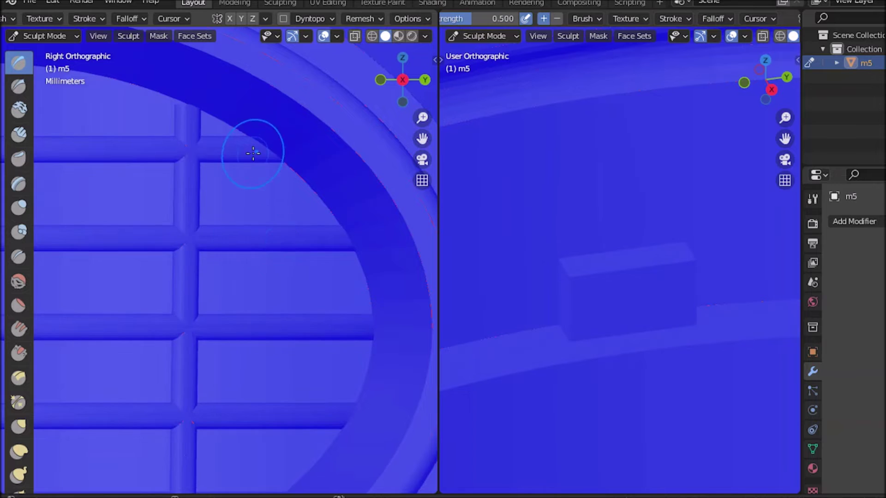
Return to object mode and add a 1 mm cube at the 3D cursor, placed in empty space beside the tube.
{"action": "scroll", "coordinate": [247, 351], "scroll_direction": "down", "scroll_amount": 10}
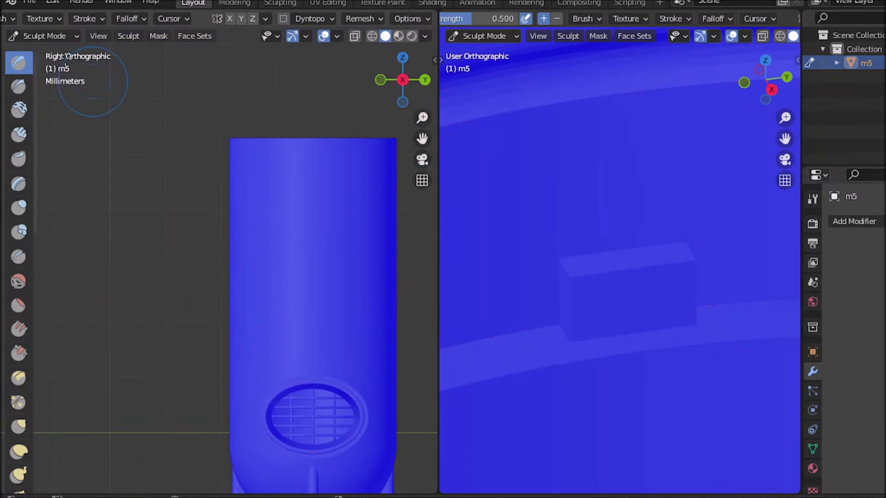
{"action": "left_click", "coordinate": [46, 36]}
{"action": "left_click", "coordinate": [54, 51]}
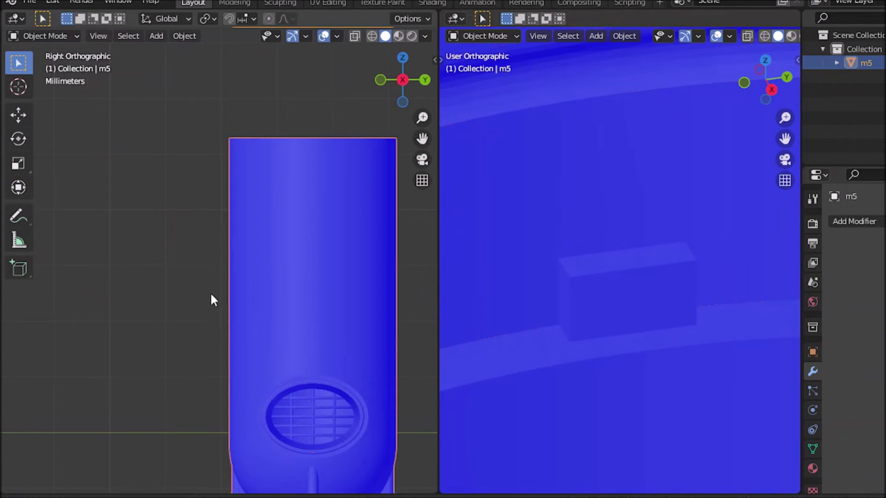
{"action": "scroll", "coordinate": [198, 311], "scroll_direction": "down", "scroll_amount": 5, "text": "shift"}
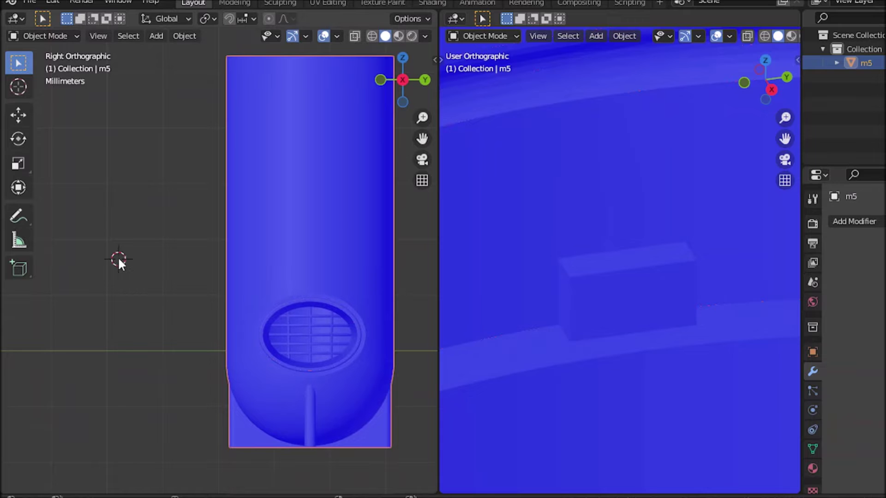
{"action": "key", "text": "shift+a"}
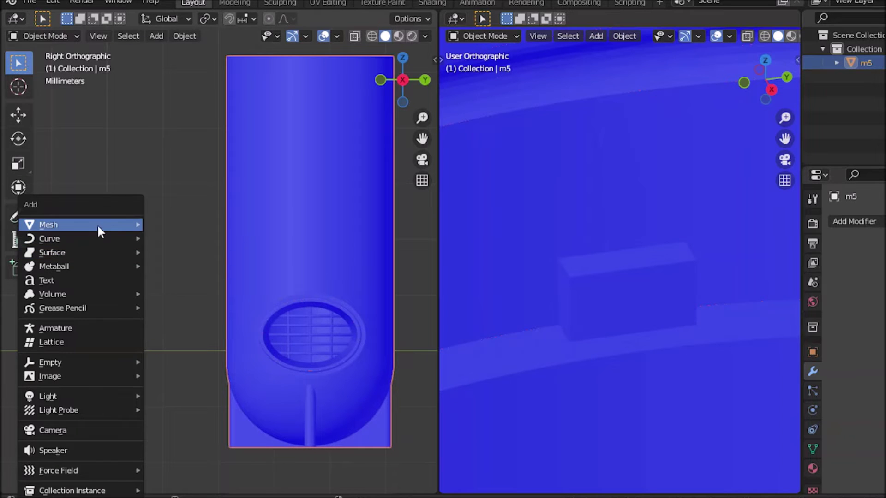
{"action": "mouse_move", "coordinate": [98, 226]}
{"action": "left_click", "coordinate": [182, 239]}
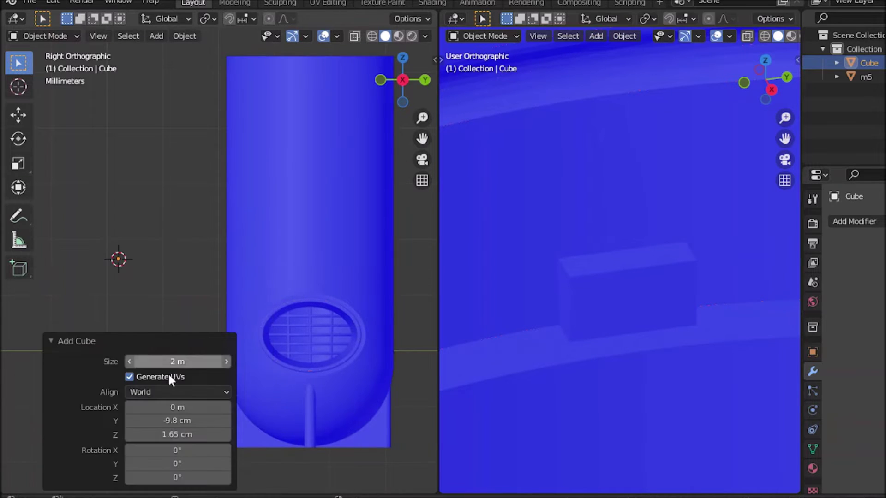
{"action": "left_click", "coordinate": [179, 361]}
{"action": "type", "text": "1mm"}
{"action": "key", "text": "Return"}
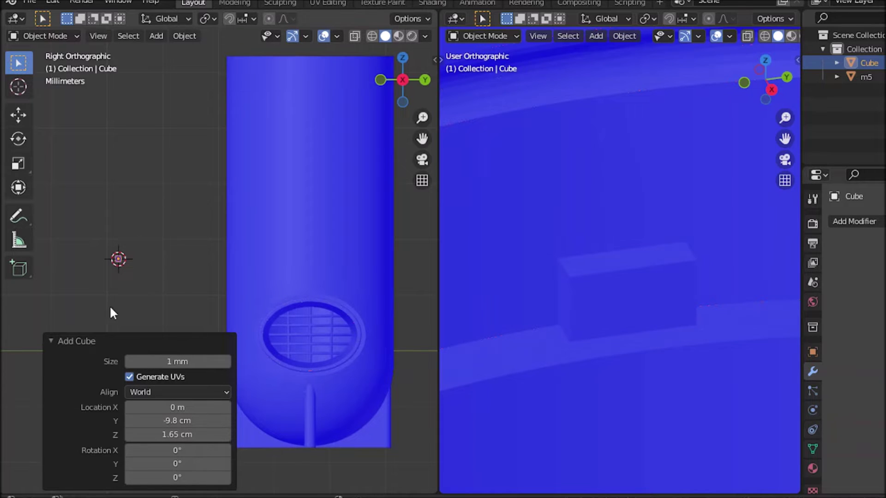
{"action": "left_click", "coordinate": [70, 340]}
Add a Remesh modifier to the cube and check its voxel grid in wireframe display before restoring solid shading.
{"action": "left_click", "coordinate": [855, 222]}
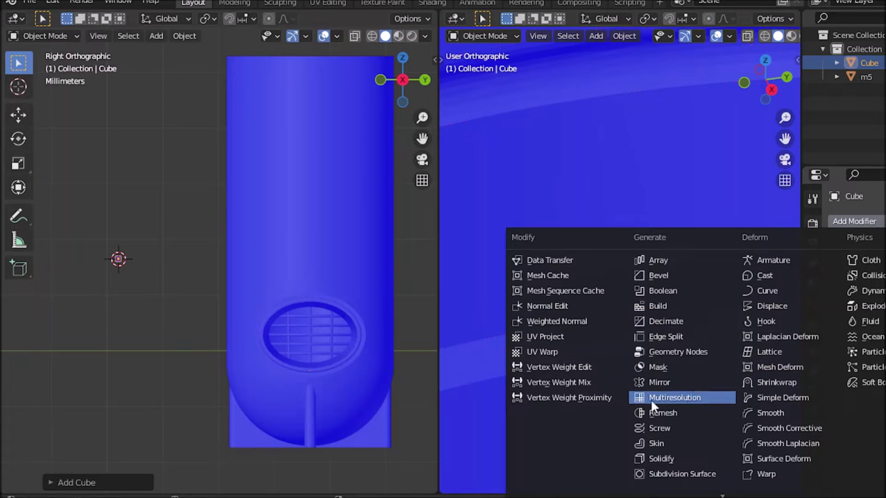
{"action": "left_click", "coordinate": [648, 412]}
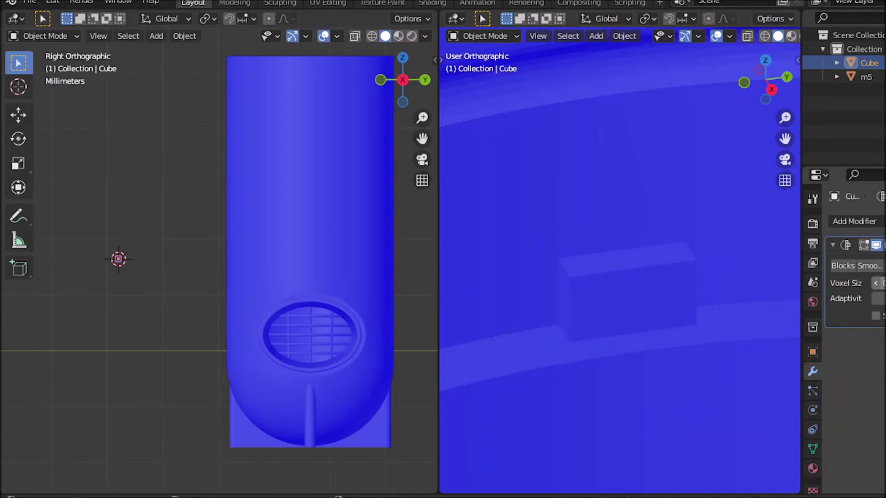
{"action": "scroll", "coordinate": [246, 286], "scroll_direction": "up", "scroll_amount": 2}
{"action": "scroll", "coordinate": [273, 231], "scroll_direction": "left", "scroll_amount": 3, "text": "ctrl"}
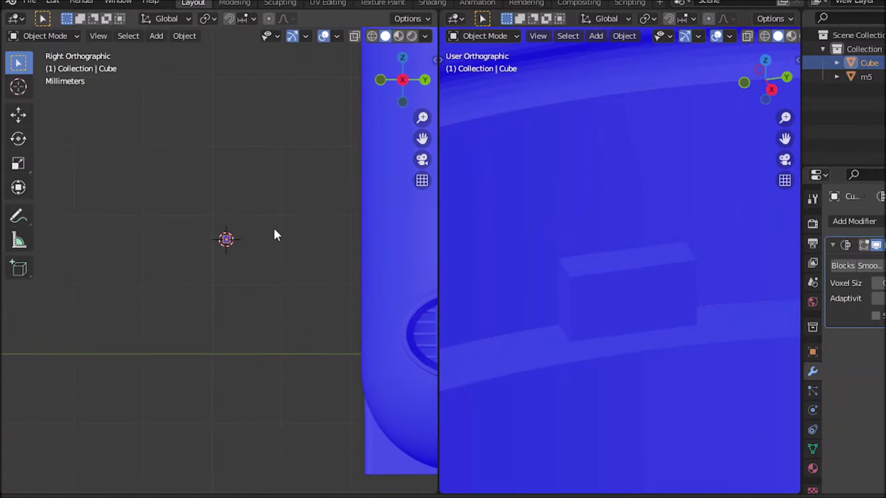
{"action": "key", "text": "KP_Decimal"}
{"action": "key", "text": "shift+z"}
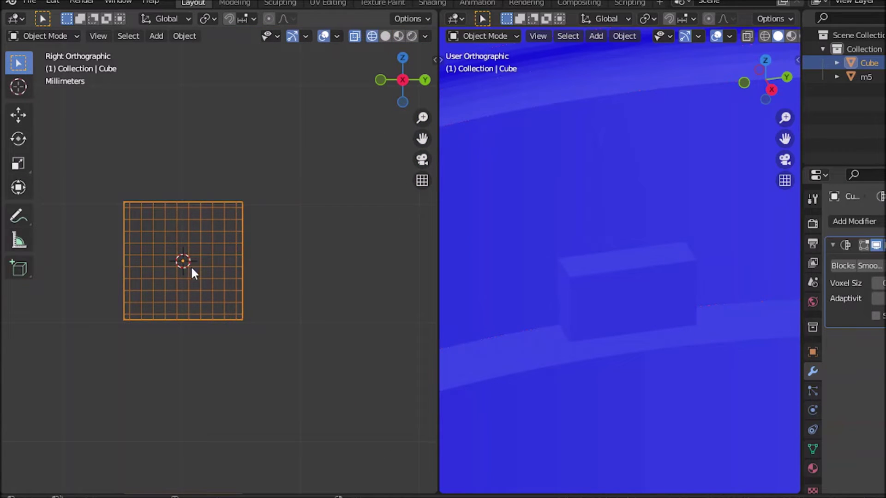
{"action": "key", "text": "shift+z"}
{"action": "scroll", "coordinate": [284, 185], "scroll_direction": "down", "scroll_amount": 8}
{"action": "scroll", "coordinate": [281, 203], "scroll_direction": "right", "scroll_amount": 3, "text": "ctrl"}
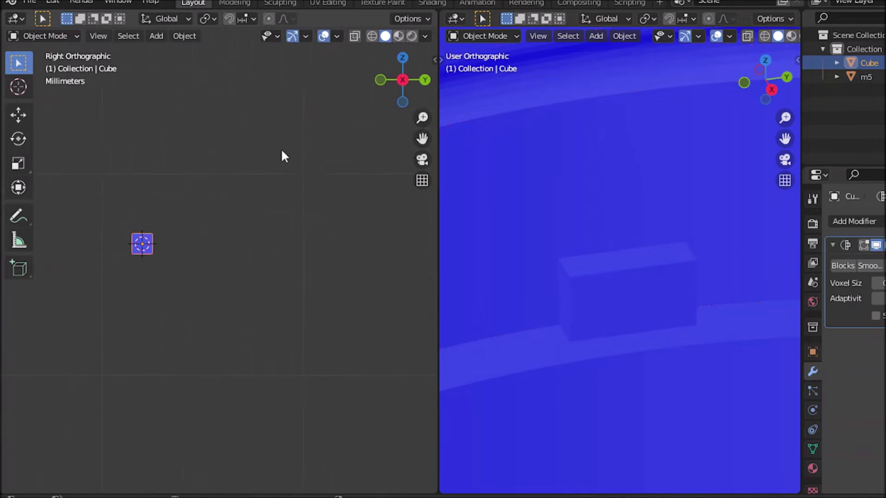
{"action": "scroll", "coordinate": [281, 203], "scroll_direction": "up", "scroll_amount": 6}
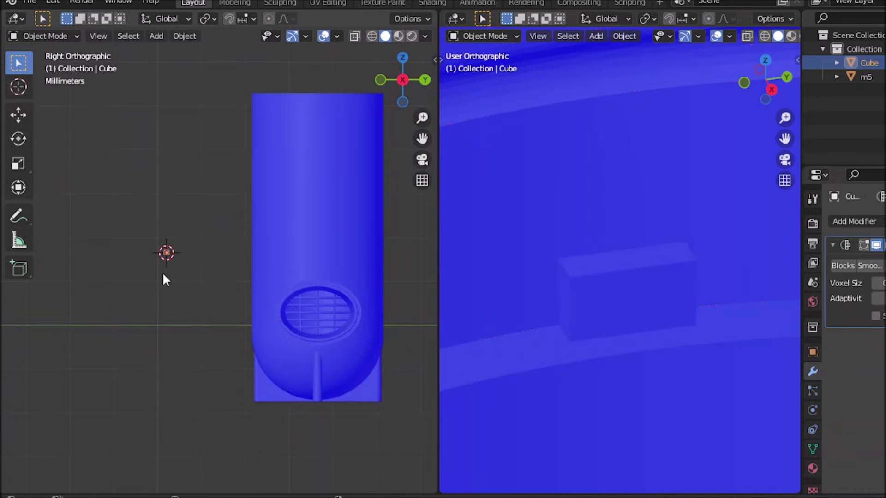
{"action": "left_click", "coordinate": [316, 225]}
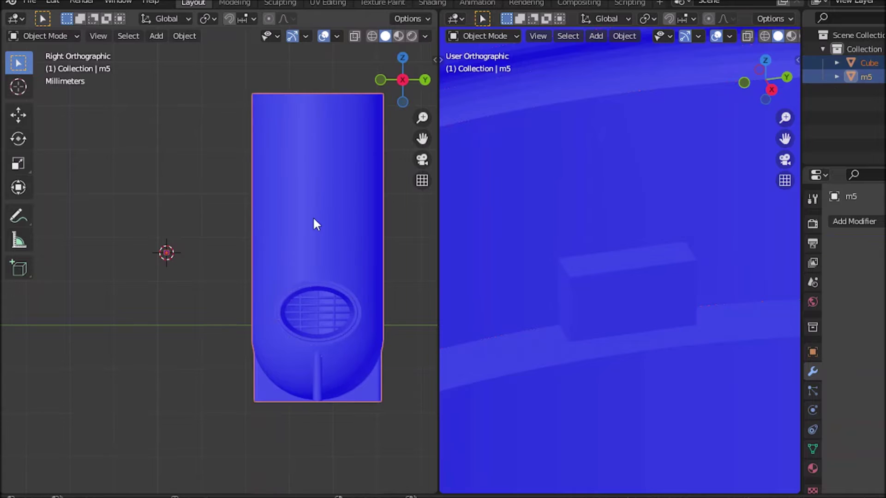
{"action": "left_click", "coordinate": [165, 252]}
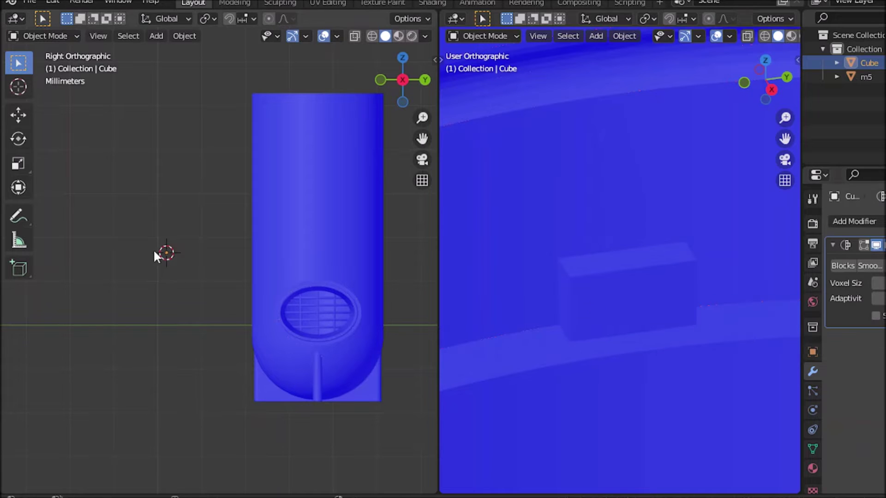
{"action": "scroll", "coordinate": [180, 302], "scroll_direction": "up", "scroll_amount": 4}
{"action": "scroll", "coordinate": [212, 277], "scroll_direction": "up", "scroll_amount": 3, "text": "ctrl"}
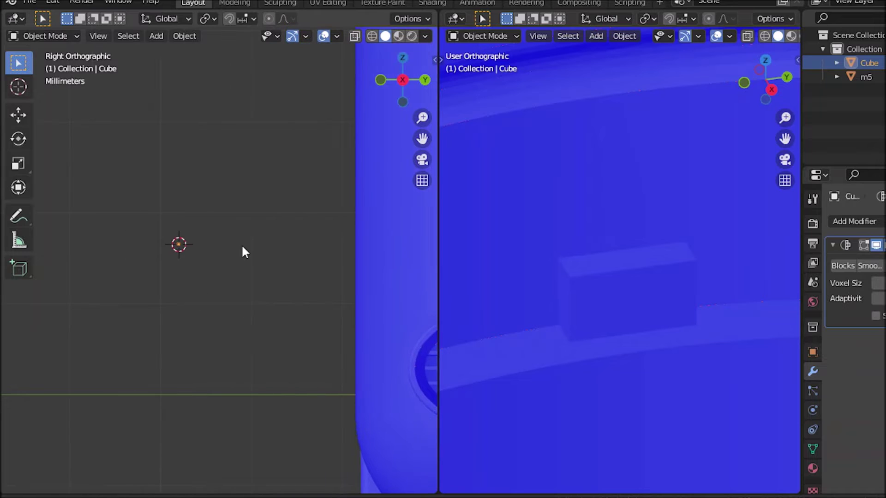
{"action": "scroll", "coordinate": [103, 229], "scroll_direction": "up", "scroll_amount": 6}
{"action": "scroll", "coordinate": [91, 230], "scroll_direction": "down", "scroll_amount": 3}
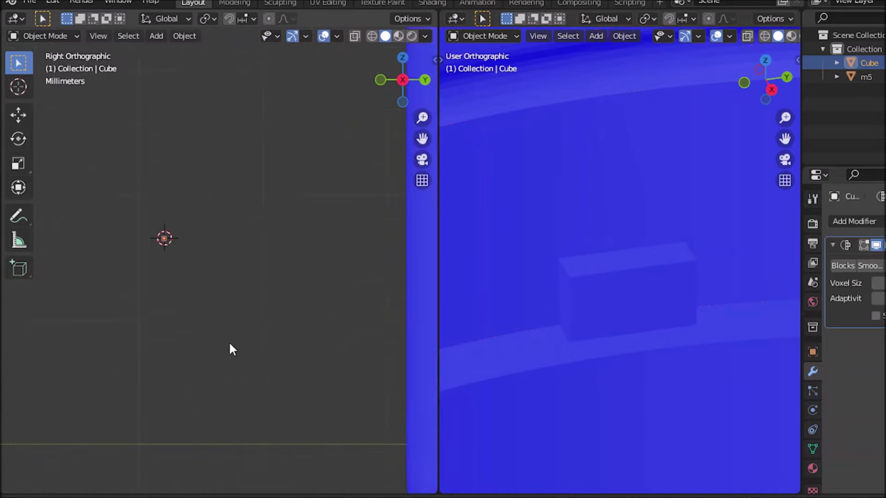
{"action": "scroll", "coordinate": [208, 301], "scroll_direction": "down", "scroll_amount": 4, "text": "ctrl"}
{"action": "scroll", "coordinate": [276, 252], "scroll_direction": "up", "scroll_amount": 2}
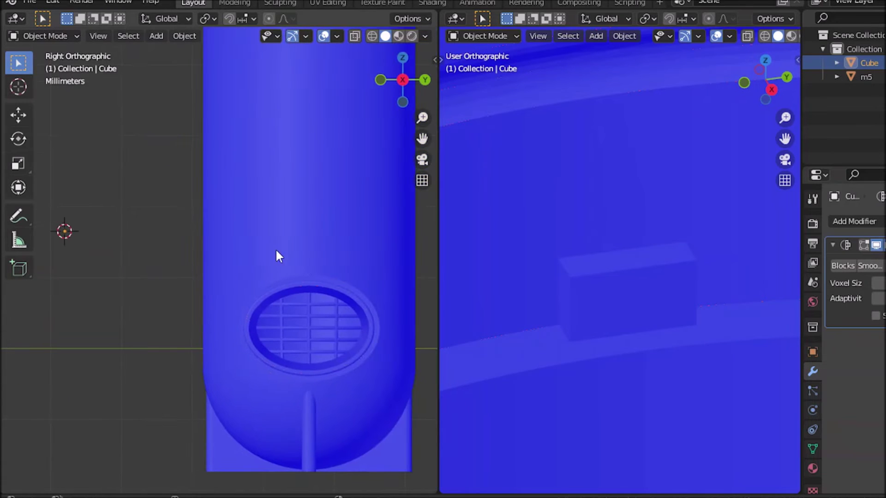
Select the m5 model together with the cube and copy the cube's Remesh modifier to m5.
{"action": "left_click", "coordinate": [281, 206]}
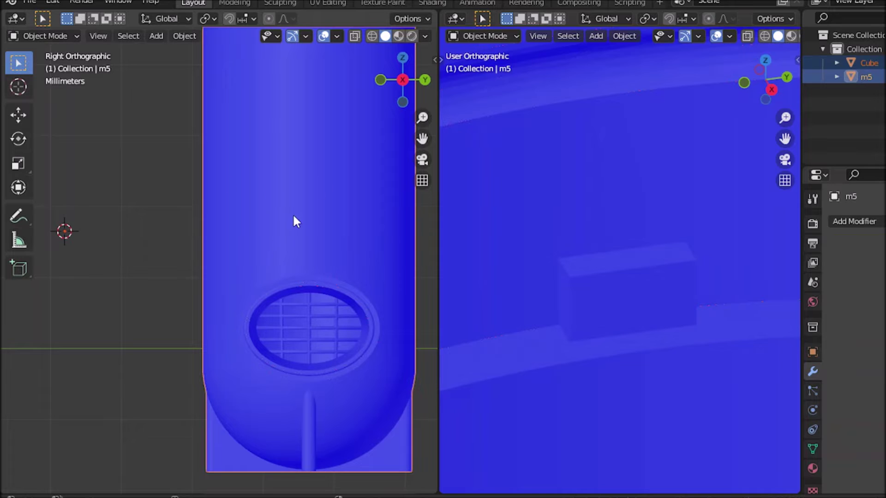
{"action": "left_click", "coordinate": [273, 223]}
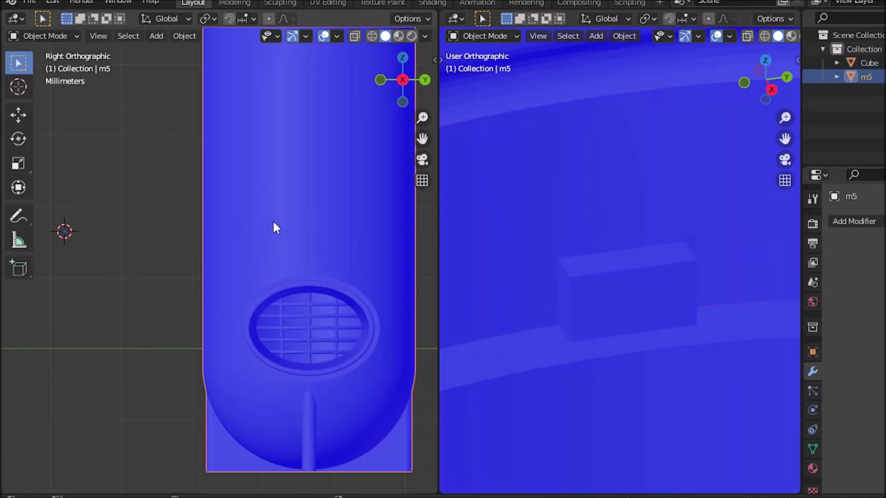
{"action": "left_click", "coordinate": [65, 228], "text": "shift"}
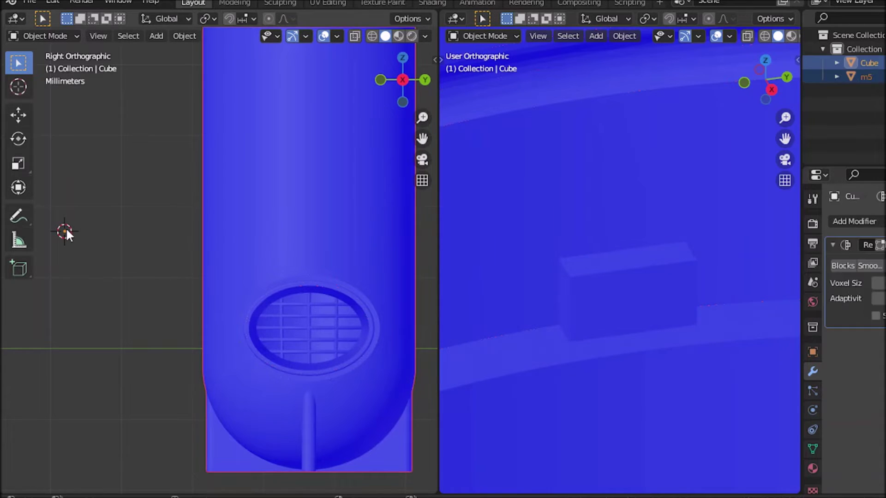
{"action": "left_click", "coordinate": [883, 245]}
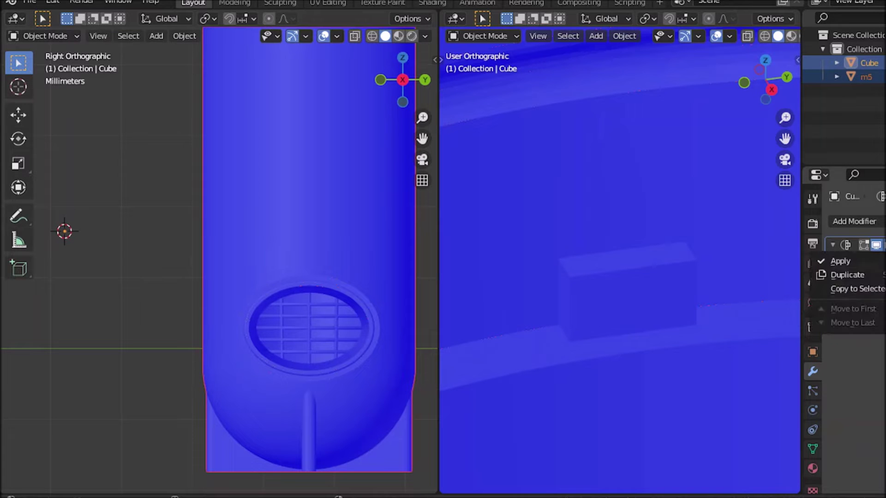
{"action": "left_click", "coordinate": [849, 288]}
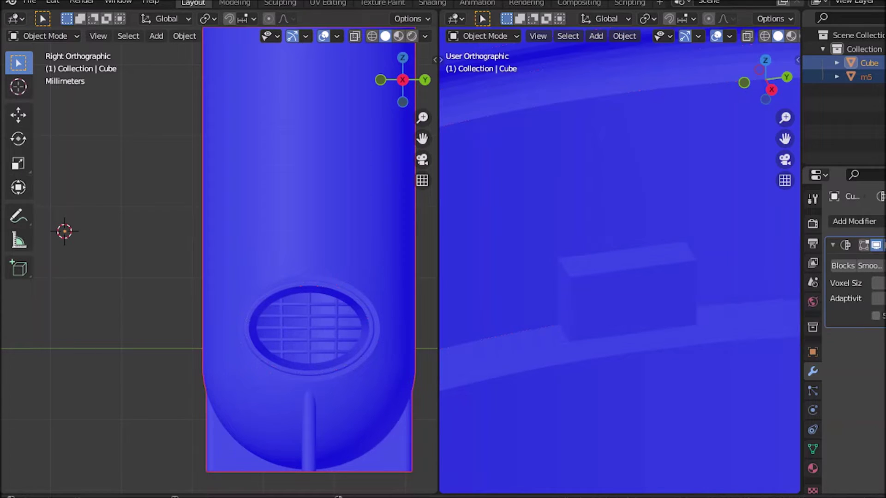
{"action": "left_click", "coordinate": [883, 245]}
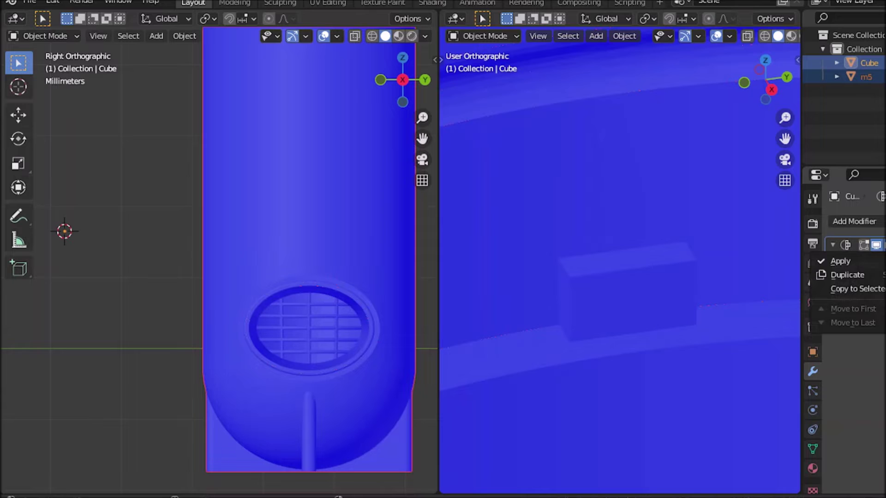
{"action": "left_click", "coordinate": [881, 289]}
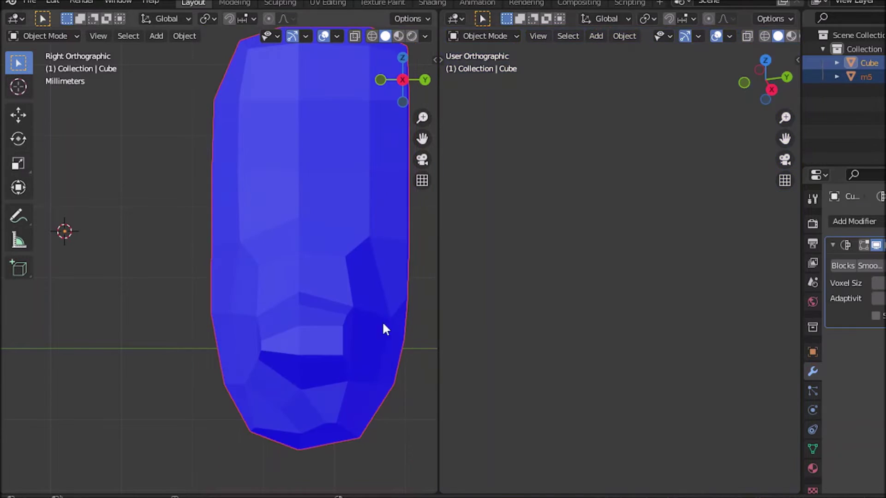
Select only the m5 model and set the voxel size of its Remesh modifier to 0.1.
{"action": "left_click", "coordinate": [317, 269]}
{"action": "scroll", "coordinate": [333, 267], "scroll_direction": "down", "scroll_amount": 2}
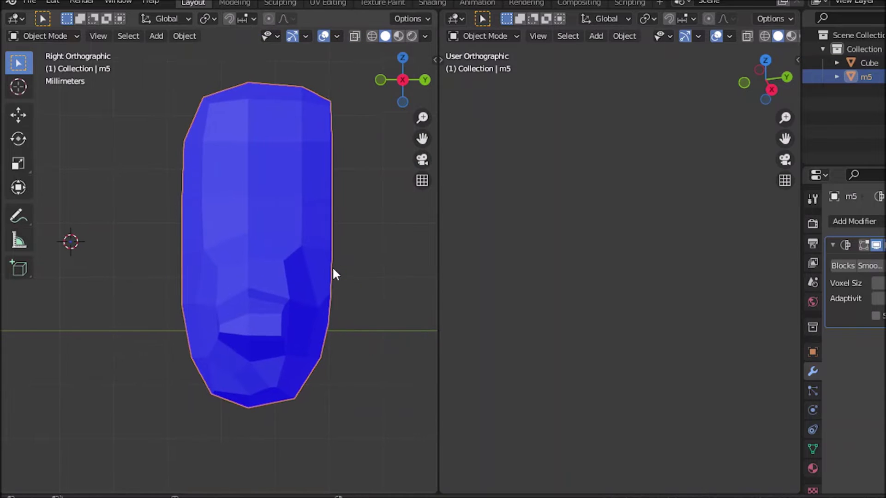
{"action": "middle_click_drag", "start_coordinate": [269, 217], "coordinate": [316, 272]}
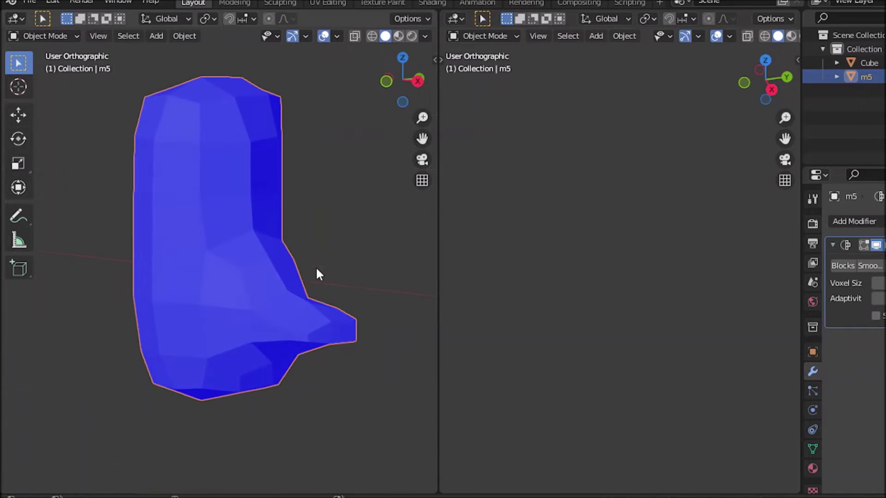
{"action": "scroll", "coordinate": [283, 253], "scroll_direction": "up", "scroll_amount": 4}
{"action": "scroll", "coordinate": [340, 306], "scroll_direction": "down", "scroll_amount": 3}
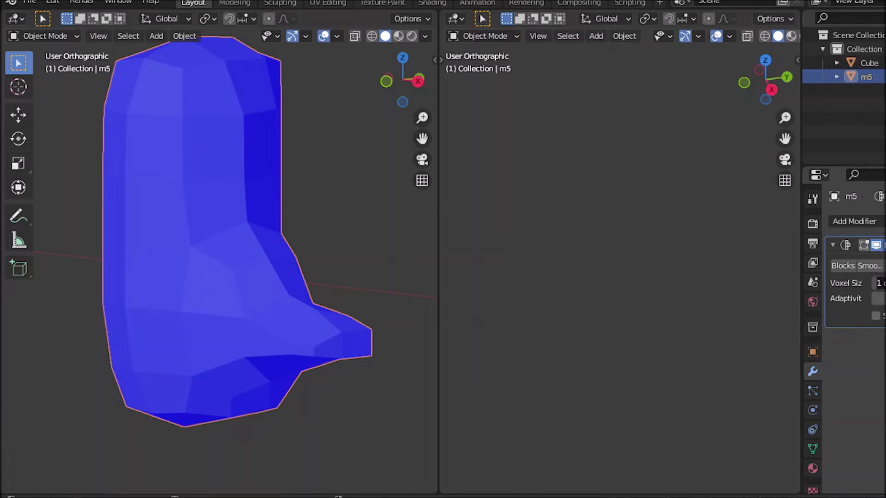
{"action": "type", "text": ".1"}
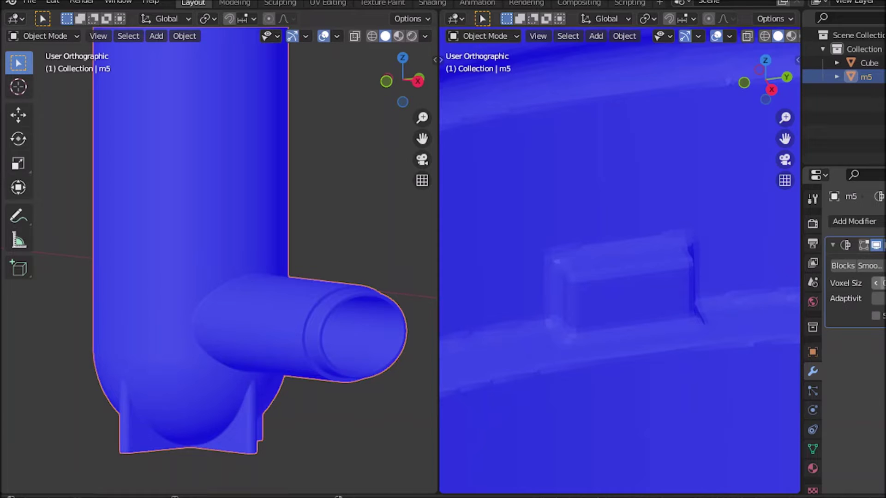
Examine the remeshed m5 model, checking the grille bars in side view and the small inner block near the rim.
{"action": "middle_click_drag", "start_coordinate": [631, 289], "coordinate": [630, 352]}
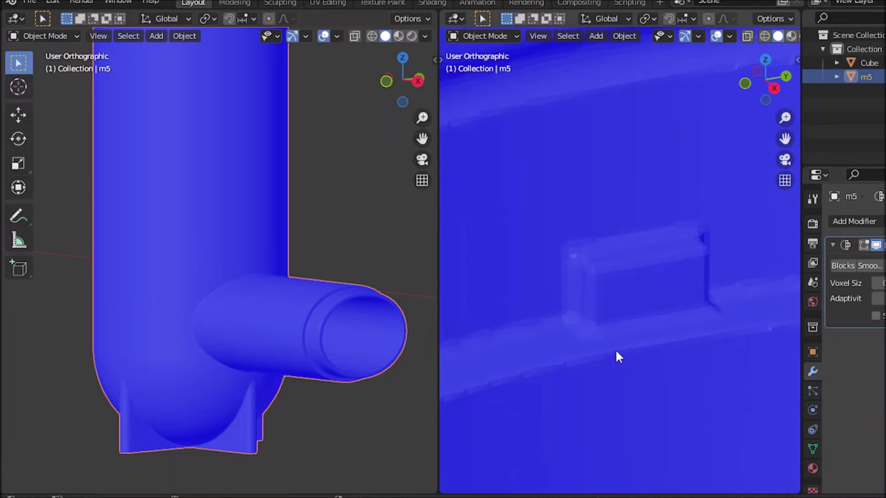
{"action": "middle_click_drag", "start_coordinate": [285, 326], "coordinate": [317, 333]}
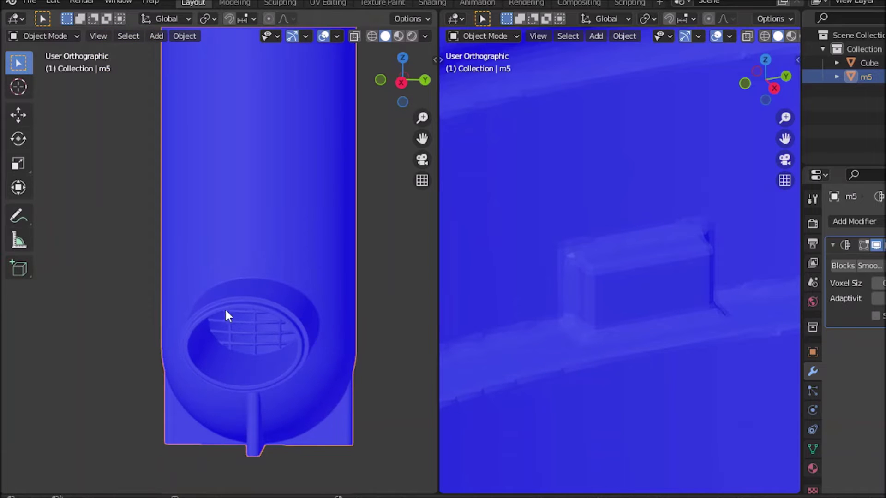
{"action": "key", "text": "KP_1"}
{"action": "key", "text": "KP_3"}
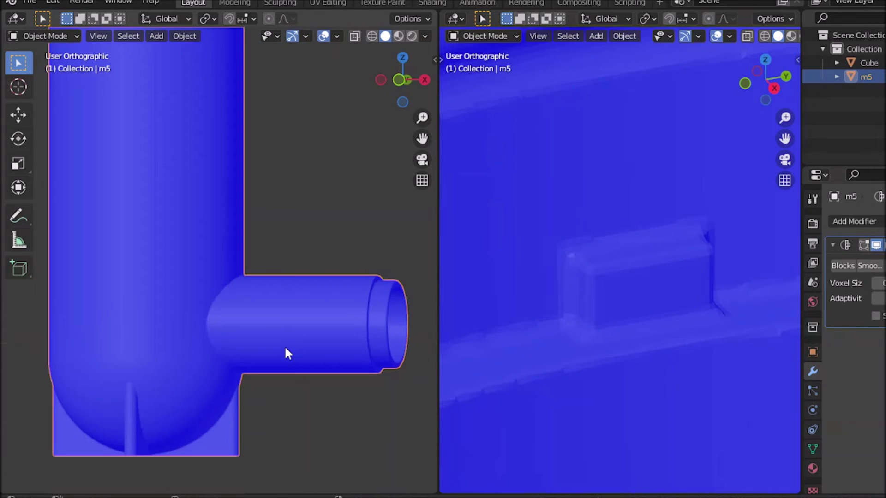
{"action": "scroll", "coordinate": [288, 345], "scroll_direction": "up", "scroll_amount": 4}
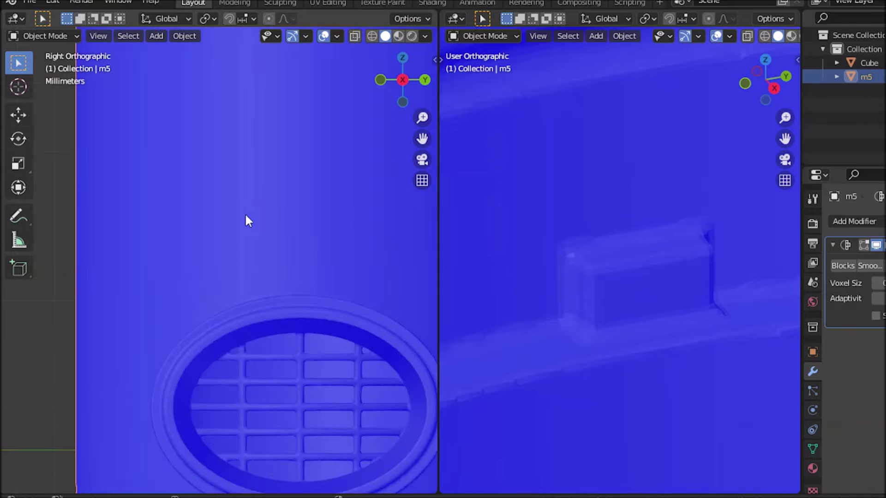
{"action": "scroll", "coordinate": [239, 200], "scroll_direction": "up", "scroll_amount": 2}
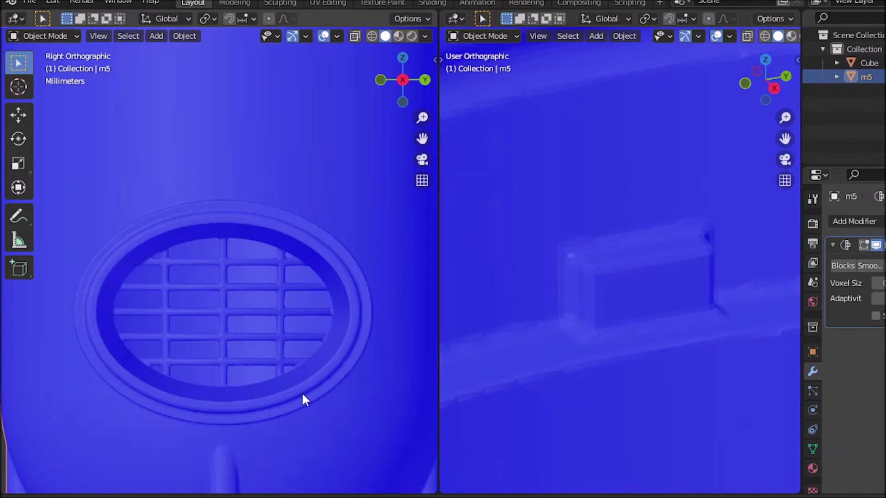
{"action": "scroll", "coordinate": [290, 245], "scroll_direction": "up", "scroll_amount": 4}
{"action": "middle_click_drag", "start_coordinate": [291, 245], "coordinate": [329, 193], "text": "shift"}
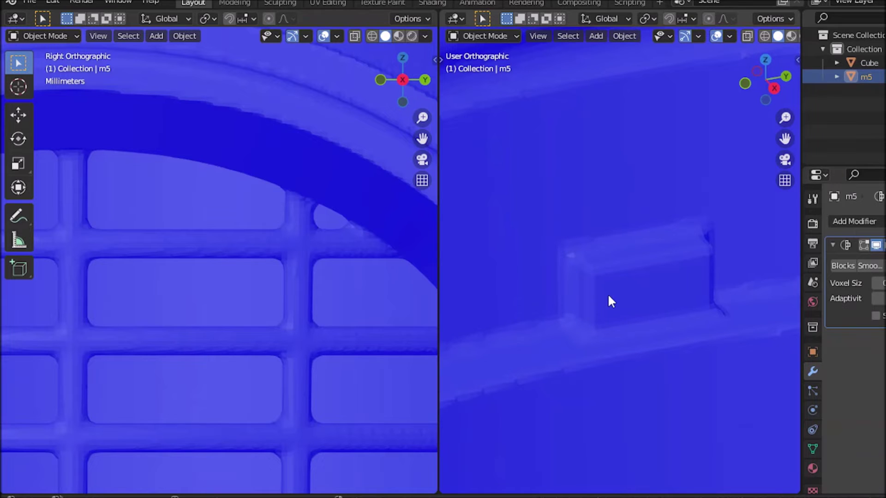
{"action": "scroll", "coordinate": [609, 296], "scroll_direction": "down", "scroll_amount": 4}
{"action": "scroll", "coordinate": [605, 293], "scroll_direction": "down", "scroll_amount": 2}
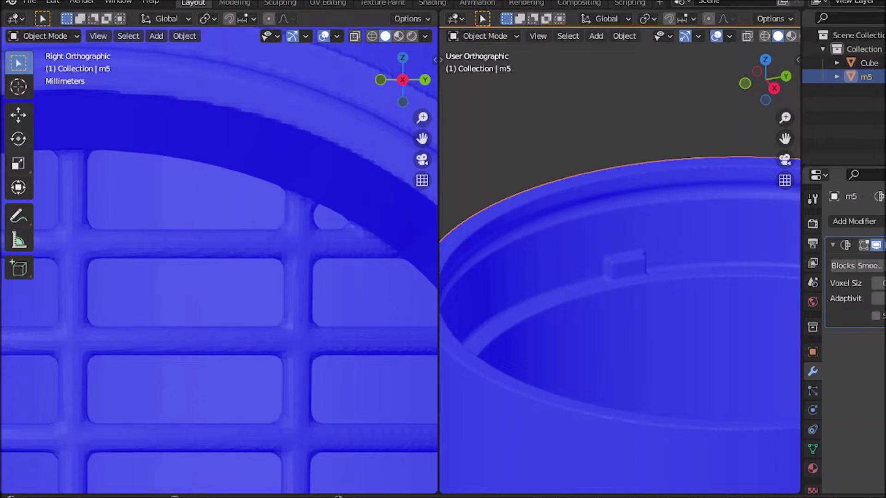
Apply the Remesh modifier to the m5 model.
{"action": "left_click", "coordinate": [882, 245]}
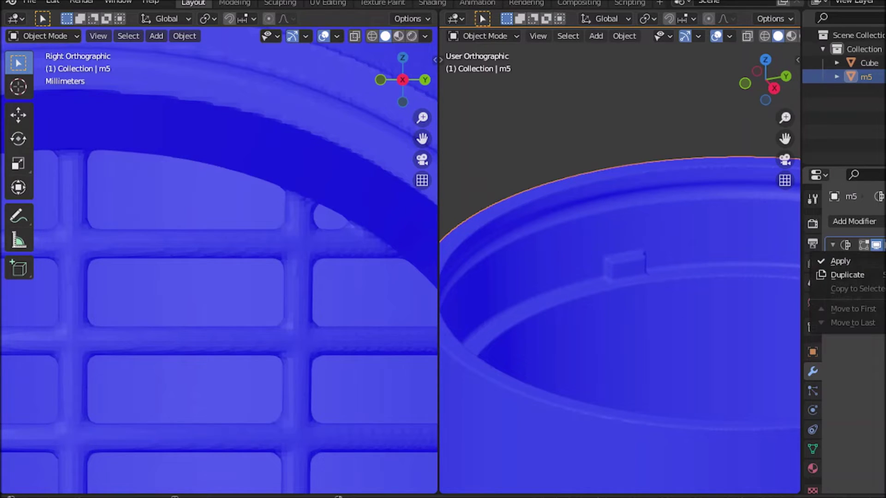
{"action": "left_click", "coordinate": [864, 265]}
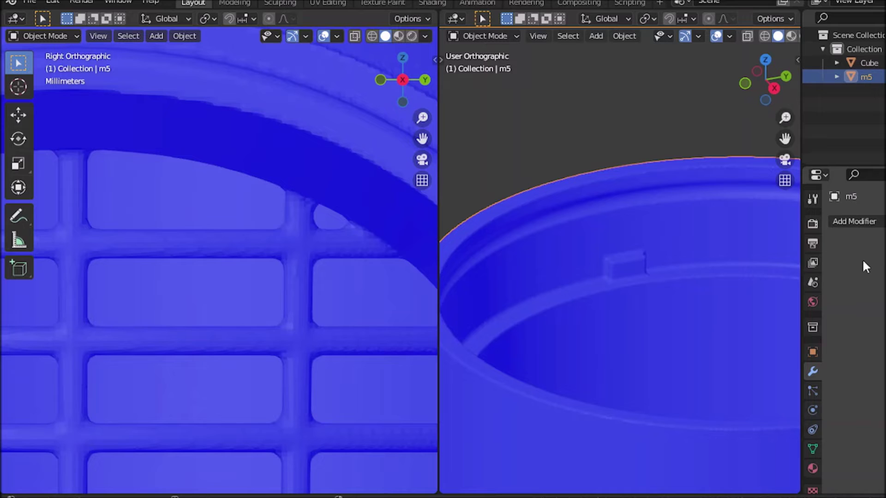
{"action": "middle_click_drag", "start_coordinate": [589, 279], "coordinate": [617, 305]}
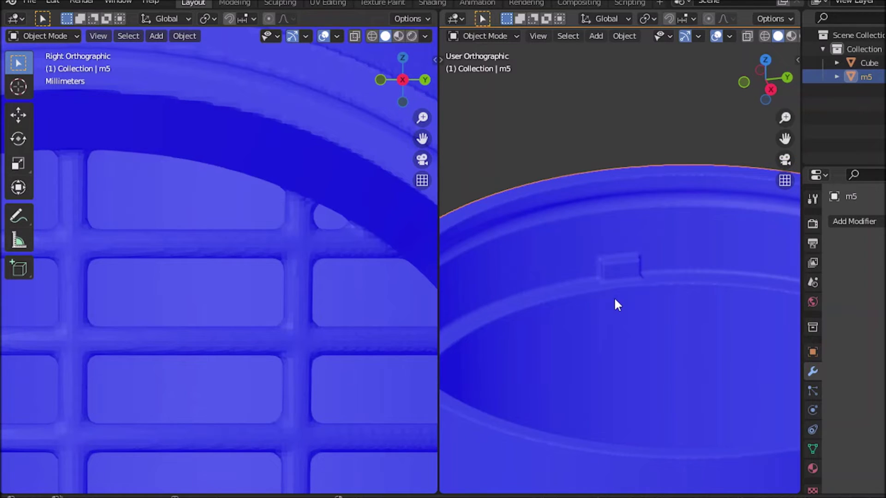
Run the 3D-Print Solid check on m5 for non-manifold and bad contiguous edges.
{"action": "key", "text": "n"}
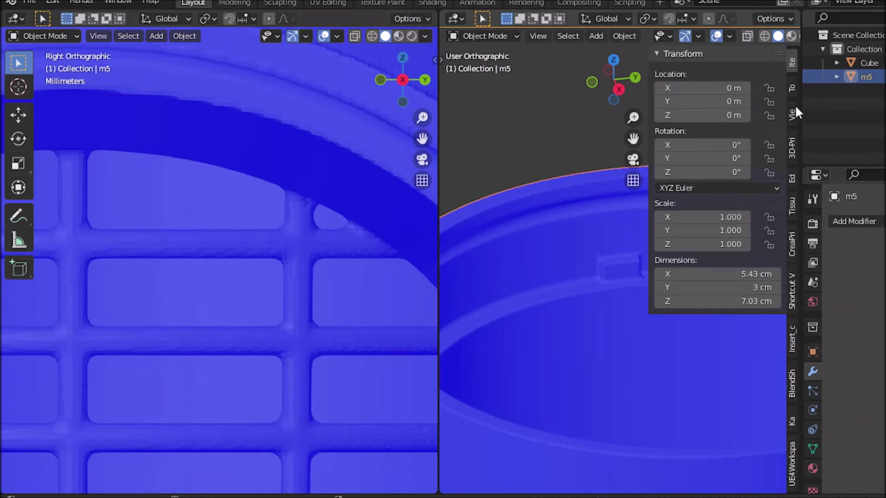
{"action": "left_click", "coordinate": [791, 149]}
{"action": "left_click", "coordinate": [731, 125]}
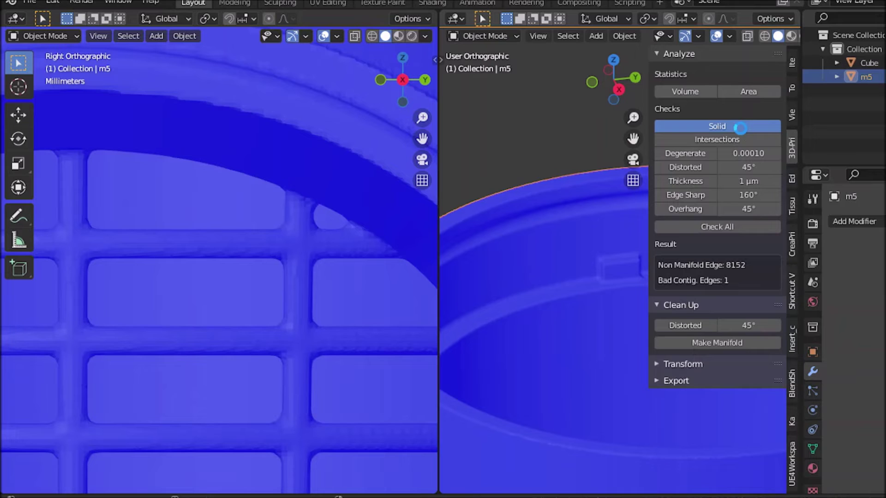
{"action": "left_click", "coordinate": [740, 127]}
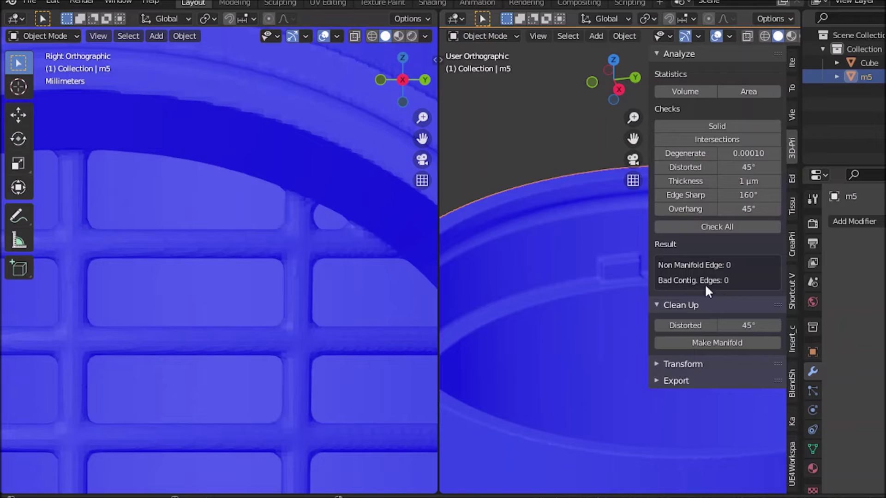
Set up an STL export of only the selected m5 model into the student's folder inside Alumnos.
{"action": "left_click", "coordinate": [37, 2]}
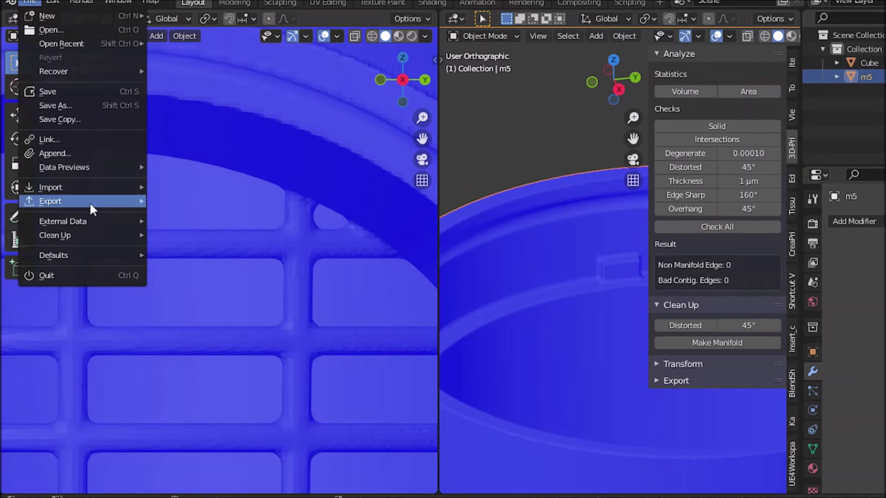
{"action": "mouse_move", "coordinate": [90, 201]}
{"action": "left_click", "coordinate": [226, 297]}
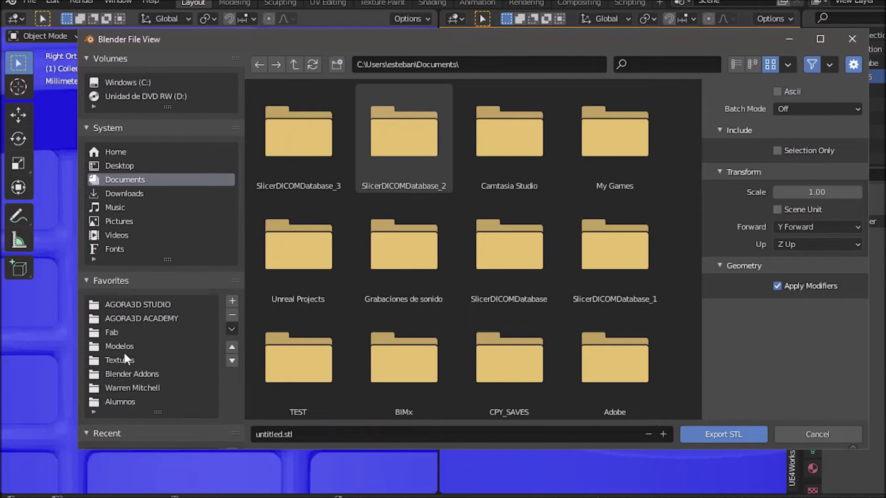
{"action": "left_click", "coordinate": [118, 402]}
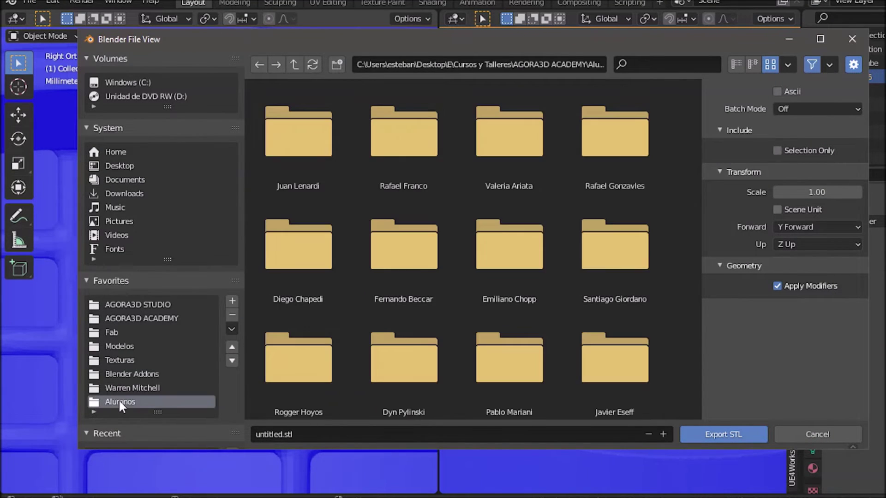
{"action": "double_click", "coordinate": [287, 148]}
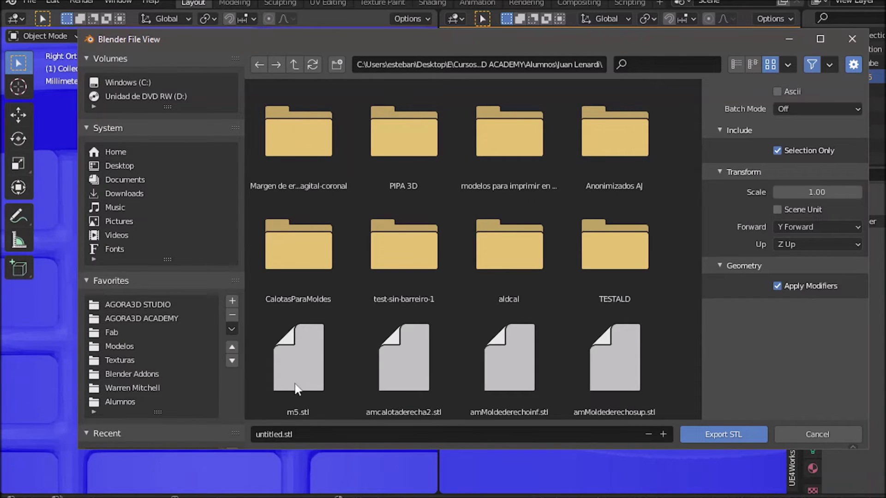
Name the export file "m5 remesh 01mm.stl" and export the STL.
{"action": "left_click", "coordinate": [298, 433]}
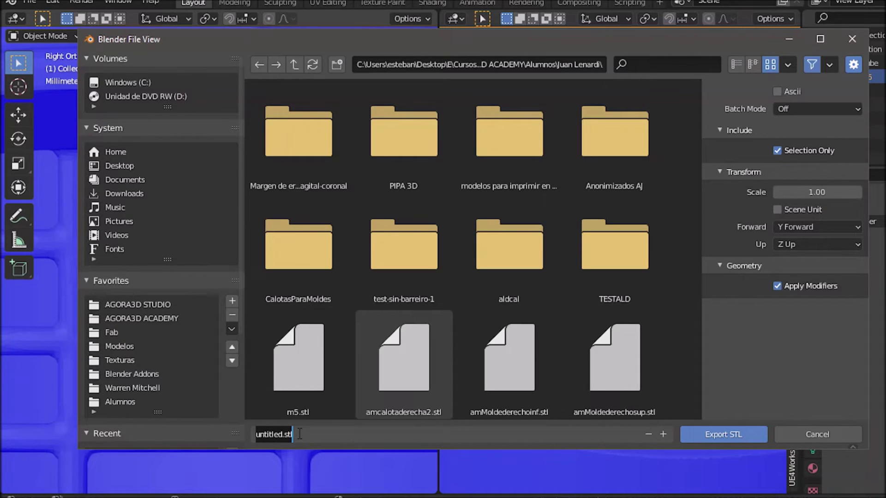
{"action": "type", "text": "m"}
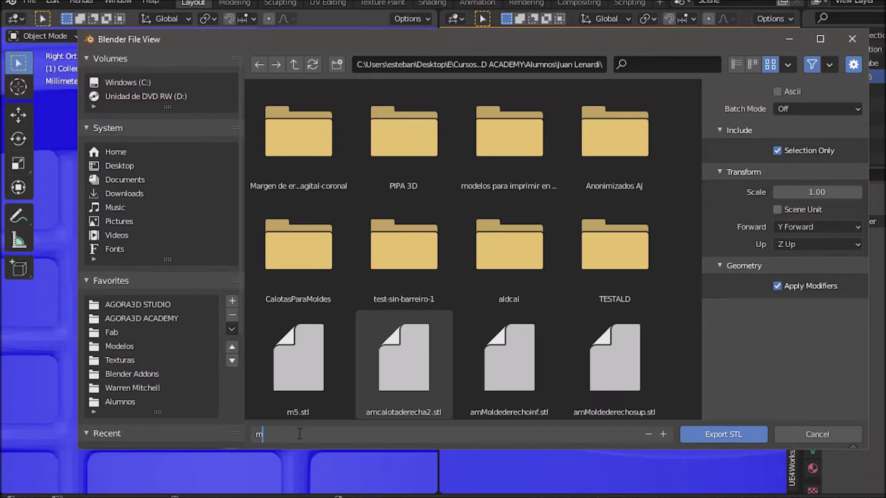
{"action": "type", "text": "5"}
{"action": "type", "text": "remesh"}
{"action": "type", "text": " 0"}
{"action": "type", "text": ".1"}
{"action": "key", "text": "BackSpace"}
{"action": "key", "text": "BackSpace"}
{"action": "type", "text": "1mm"}
{"action": "left_click", "coordinate": [713, 436]}
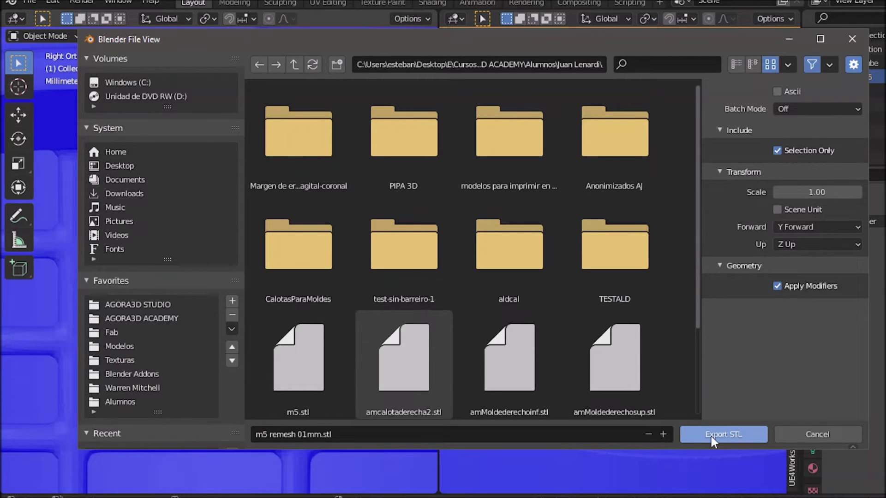
{"action": "left_click", "coordinate": [711, 437]}
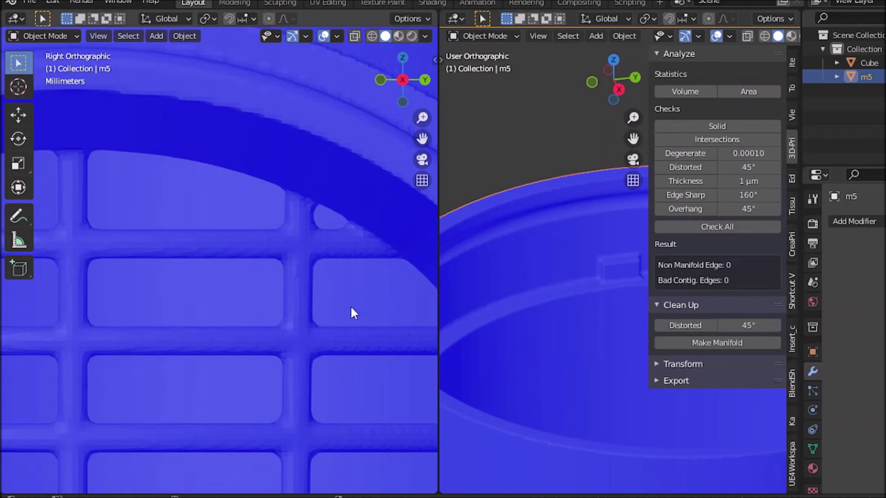
Bring the whole m5 model into the side view and hide the 3D-Print sidebar in the other viewport.
{"action": "scroll", "coordinate": [336, 303], "scroll_direction": "down", "scroll_amount": 6}
{"action": "scroll", "coordinate": [337, 306], "scroll_direction": "down", "scroll_amount": 7}
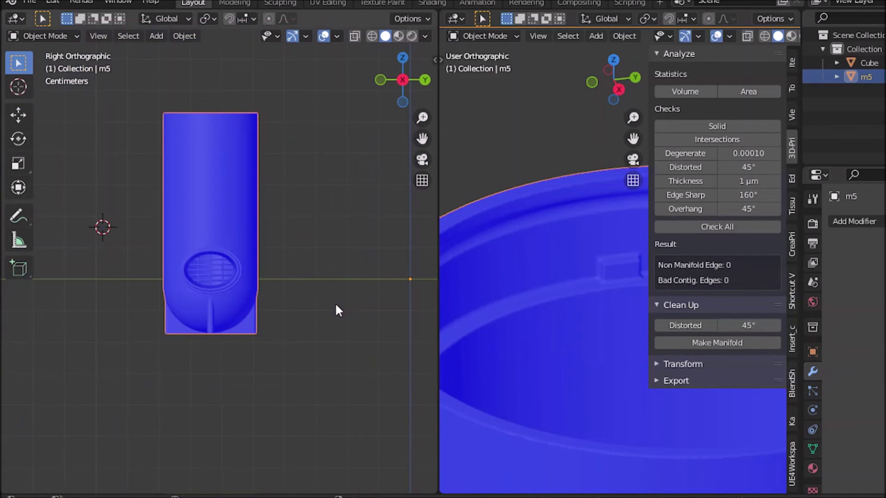
{"action": "scroll", "coordinate": [336, 306], "scroll_direction": "up", "scroll_amount": 1}
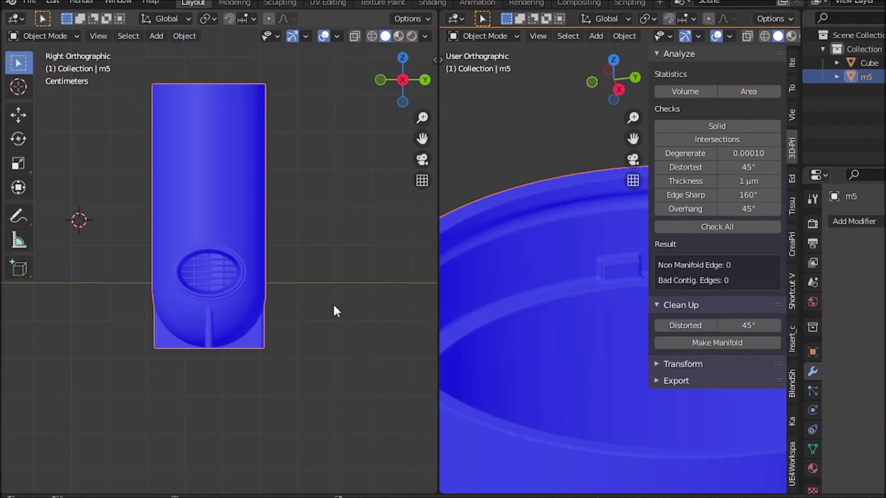
{"action": "scroll", "coordinate": [211, 275], "scroll_direction": "up", "scroll_amount": 1, "text": "shift"}
{"action": "scroll", "coordinate": [208, 277], "scroll_direction": "up", "scroll_amount": 3, "text": "ctrl"}
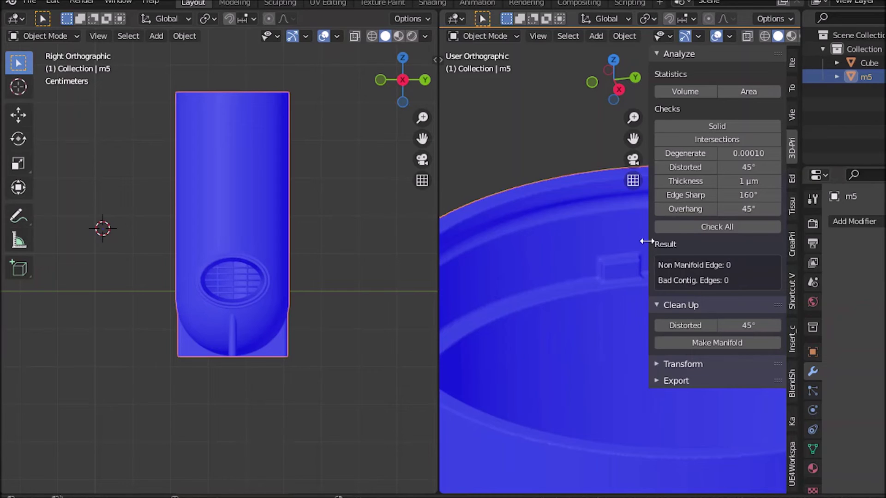
{"action": "left_click_drag", "start_coordinate": [646, 241], "coordinate": [764, 261]}
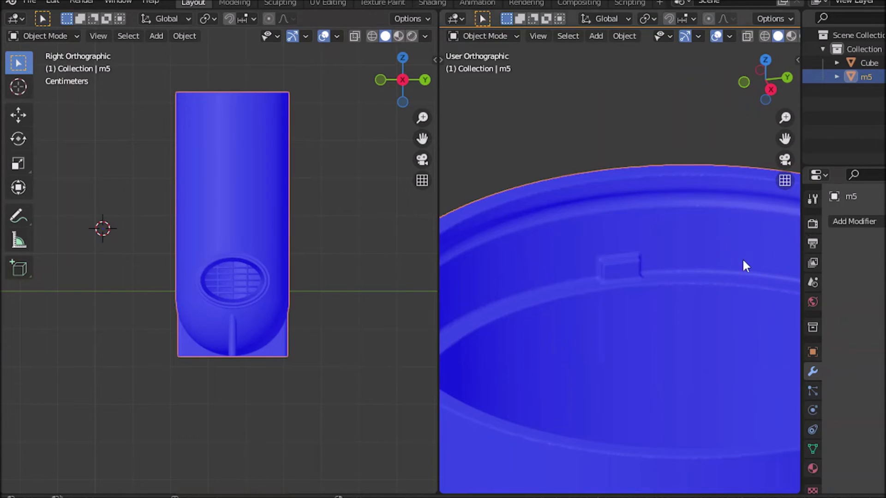